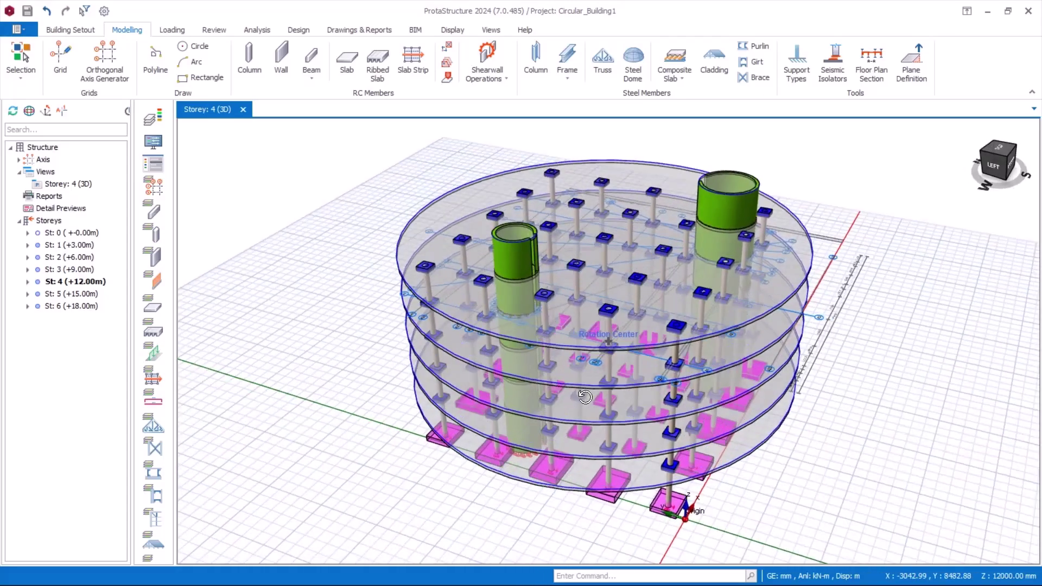
Make storey 1 (+3.00m) the active storey and display it as a plan view
middle_click_drag(503, 257, 552, 320)
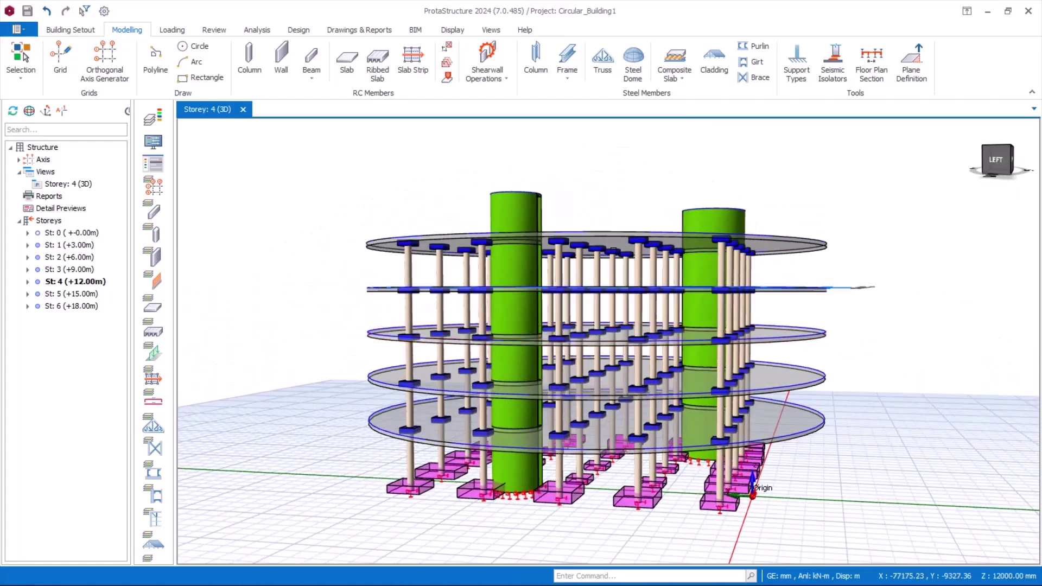
middle_click_drag(564, 380, 596, 355)
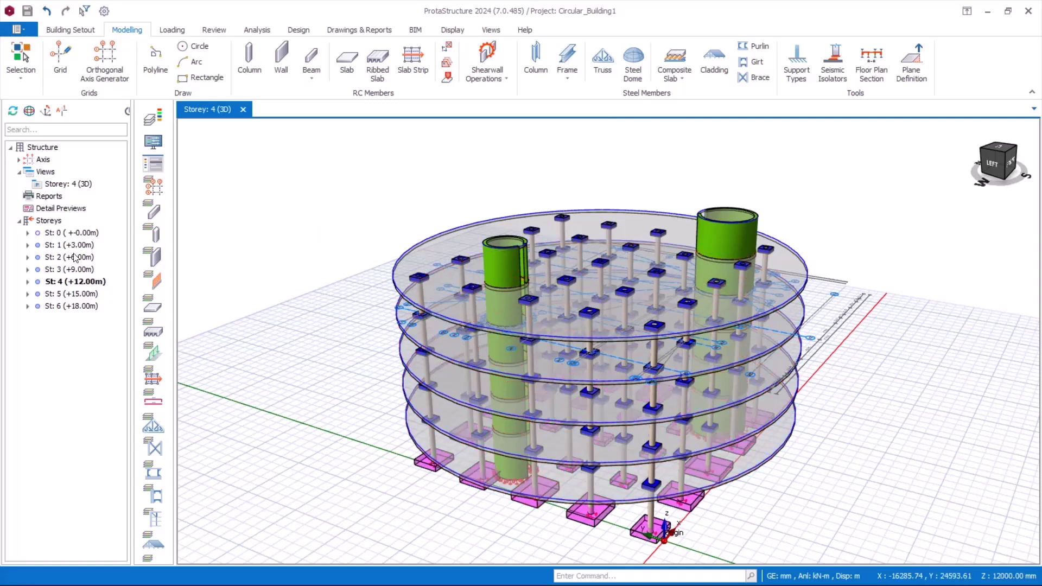
double_click(71, 244)
middle_click_drag(360, 369, 275, 274)
right_click(89, 184)
left_click(138, 194)
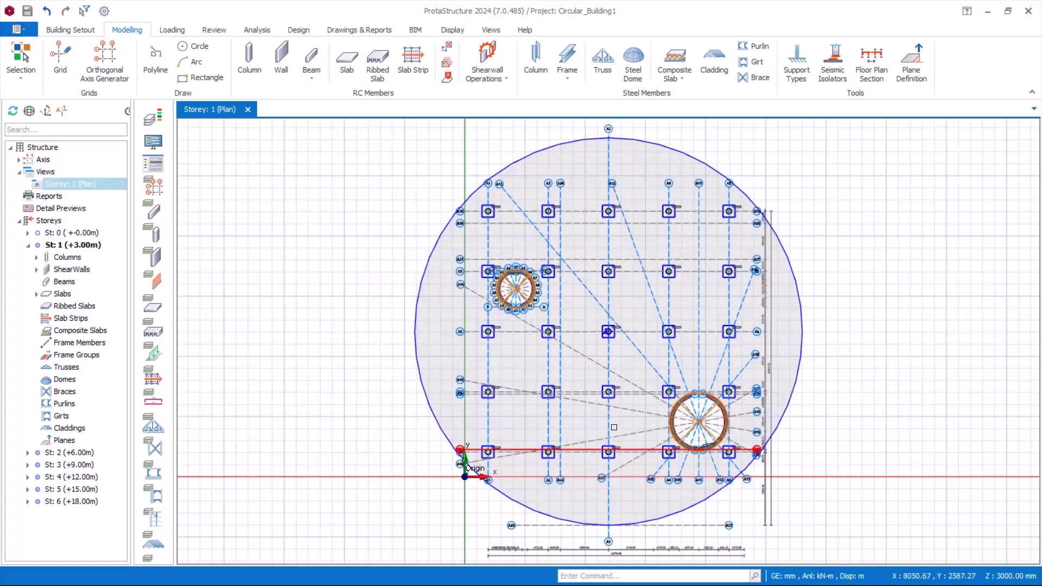
Examine the small circular shear wall in the storey 1 plan, including its radial axes and opening
scroll(580, 330, "up", 1)
scroll(482, 353, "up", 3)
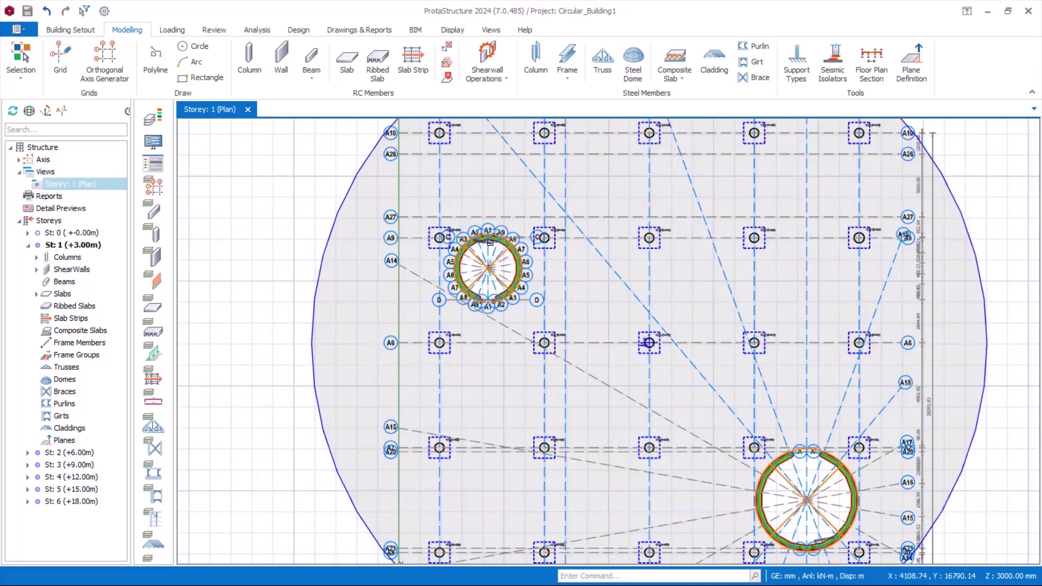
scroll(488, 422, "down", 2)
scroll(472, 215, "up", 3)
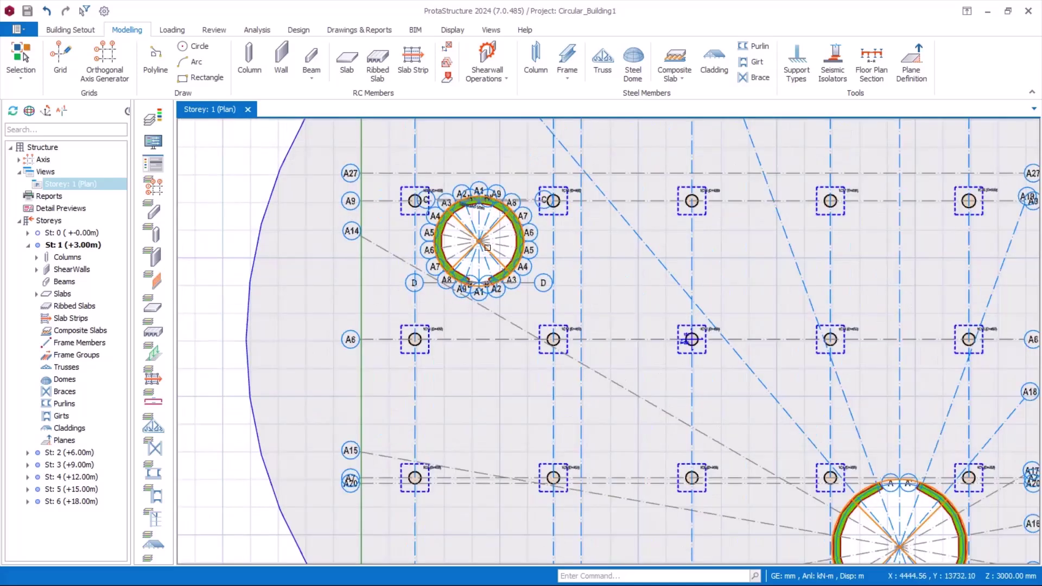
scroll(420, 212, "down", 1)
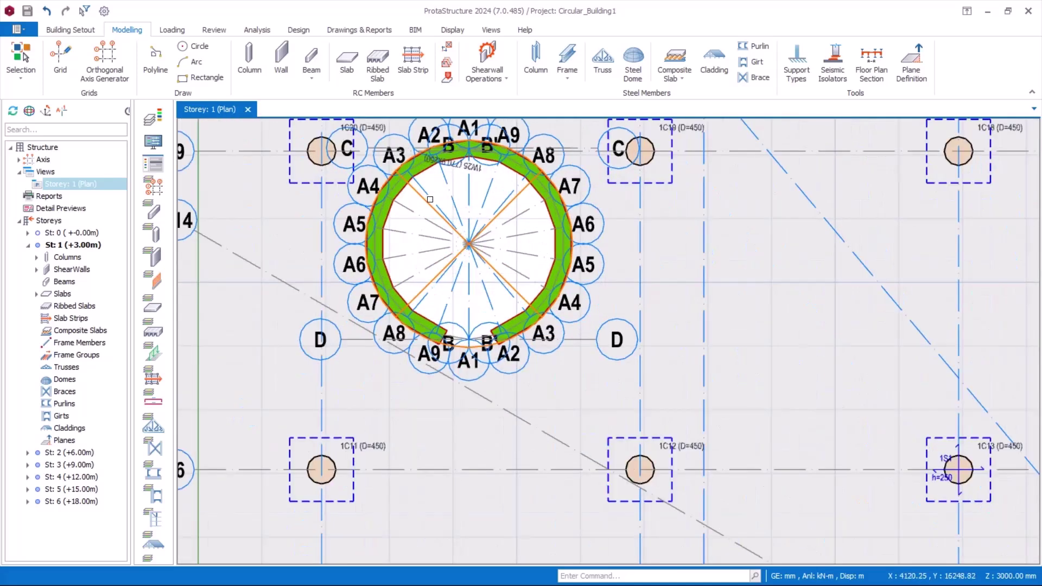
scroll(492, 332, "down", 1)
scroll(484, 265, "up", 3)
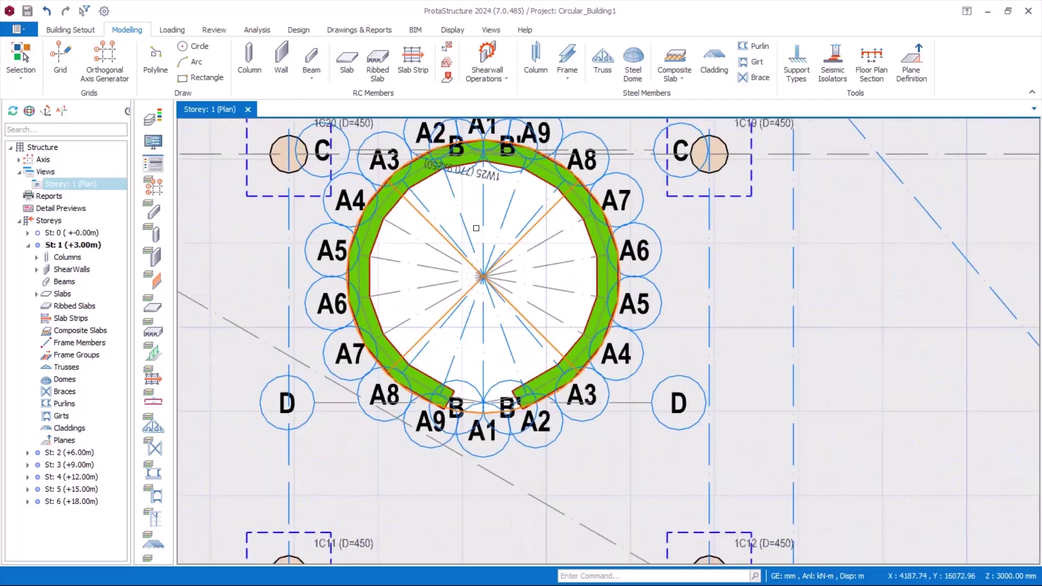
scroll(451, 219, "down", 2)
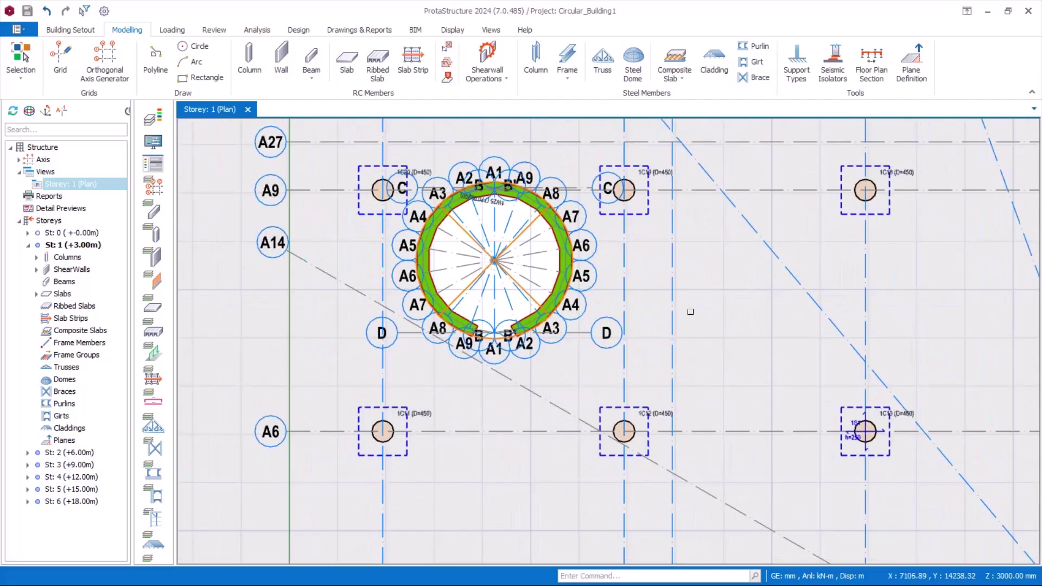
scroll(457, 292, "down", 1)
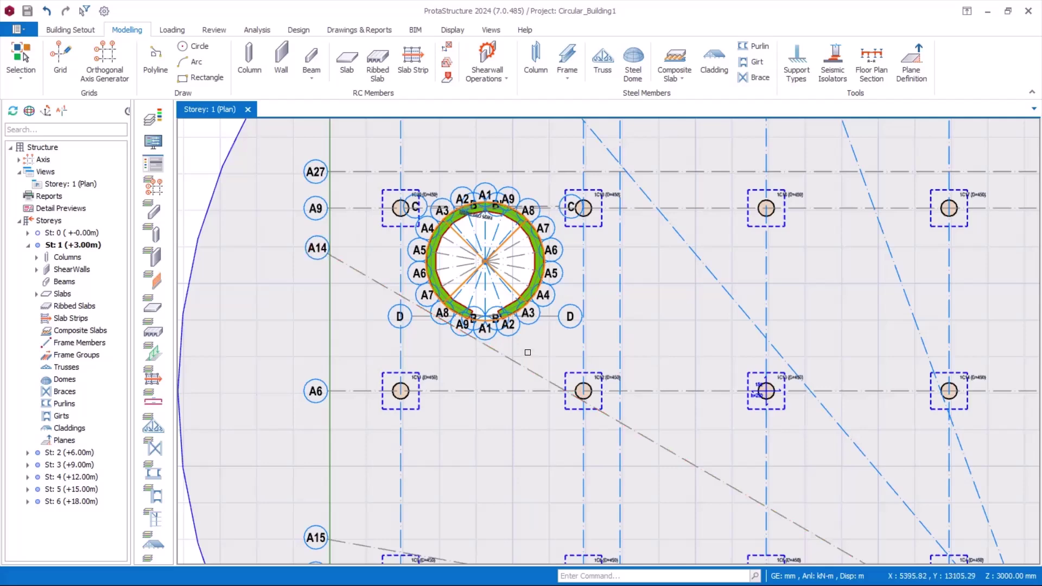
scroll(524, 353, "down", 4)
scroll(517, 351, "up", 3)
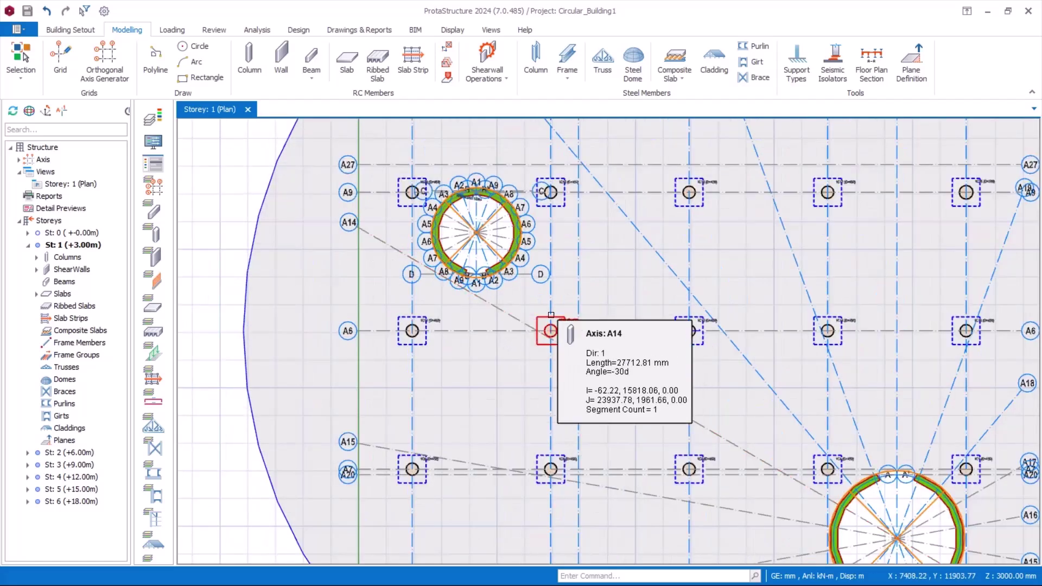
scroll(568, 289, "down", 2)
scroll(565, 300, "up", 2)
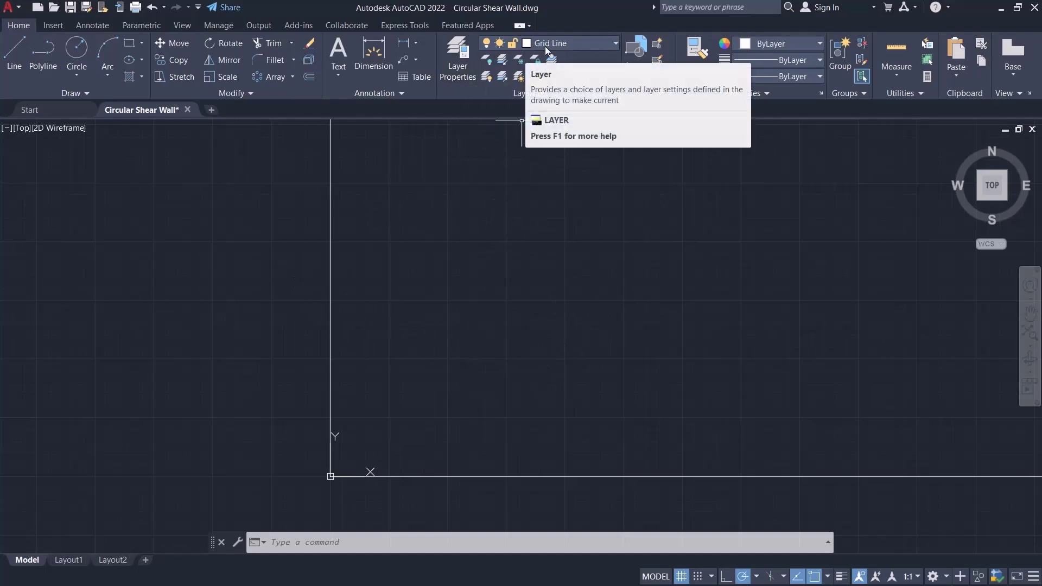
Switch to AutoCAD and draw a 3000 mm vertical line downward on the Grid Line layer
left_click(594, 44)
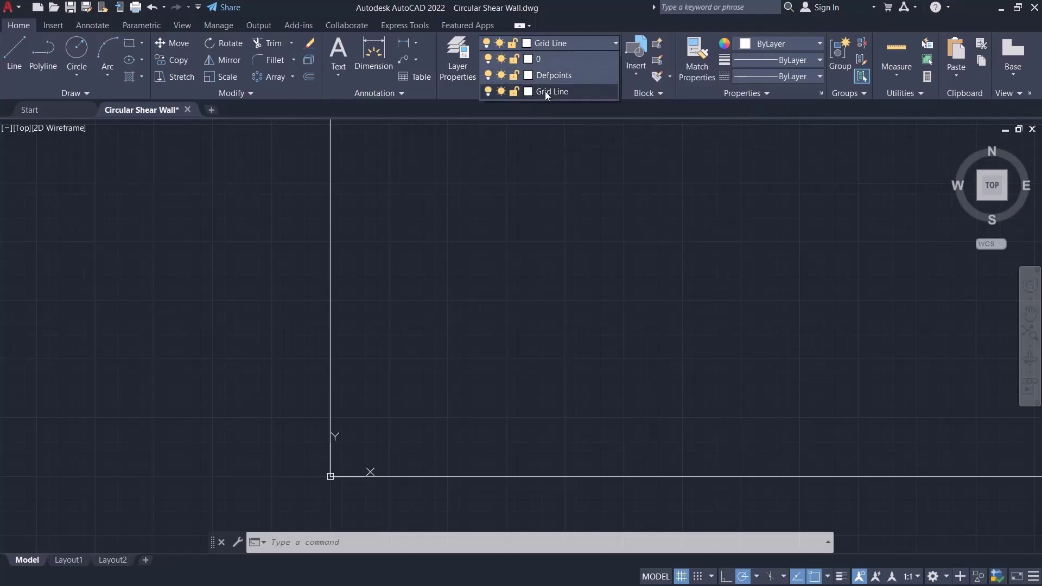
left_click(545, 87)
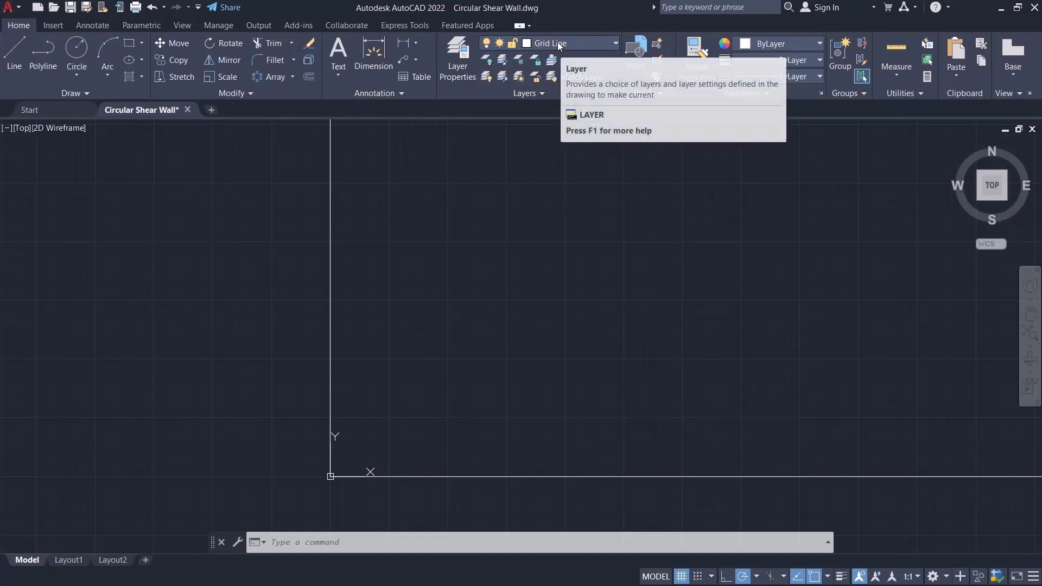
left_click(16, 57)
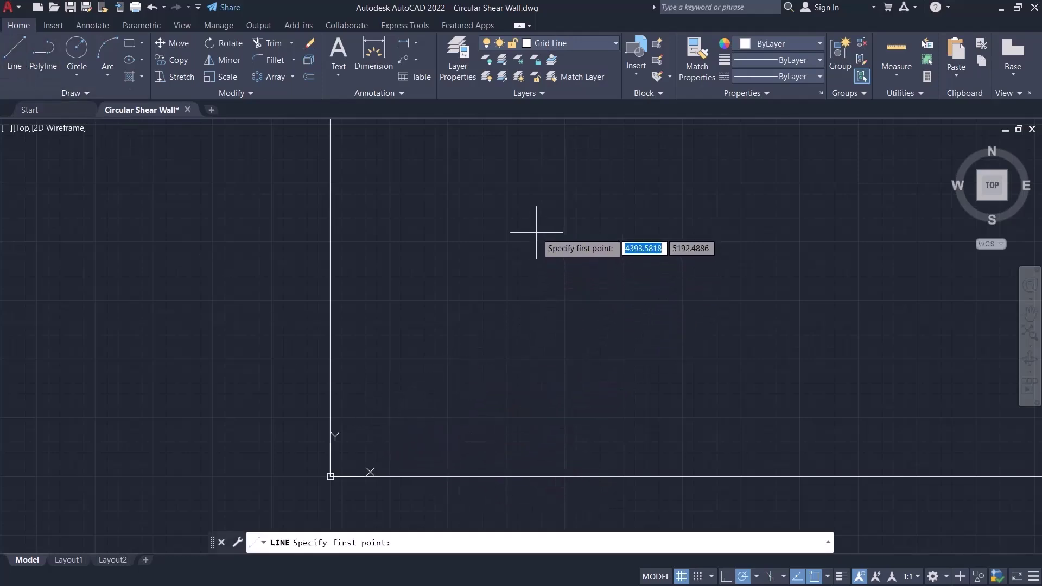
left_click(535, 224)
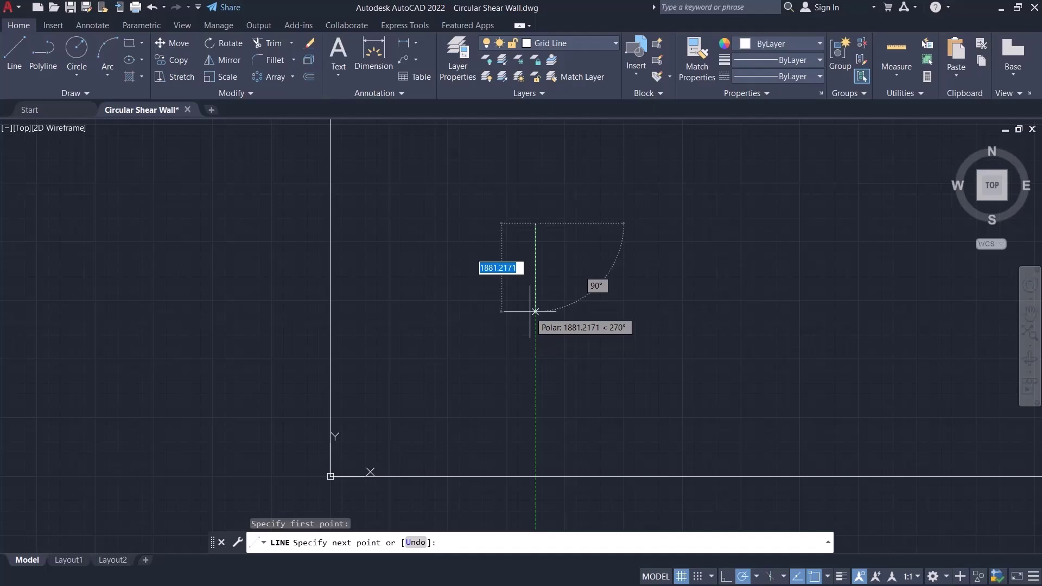
type("3000")
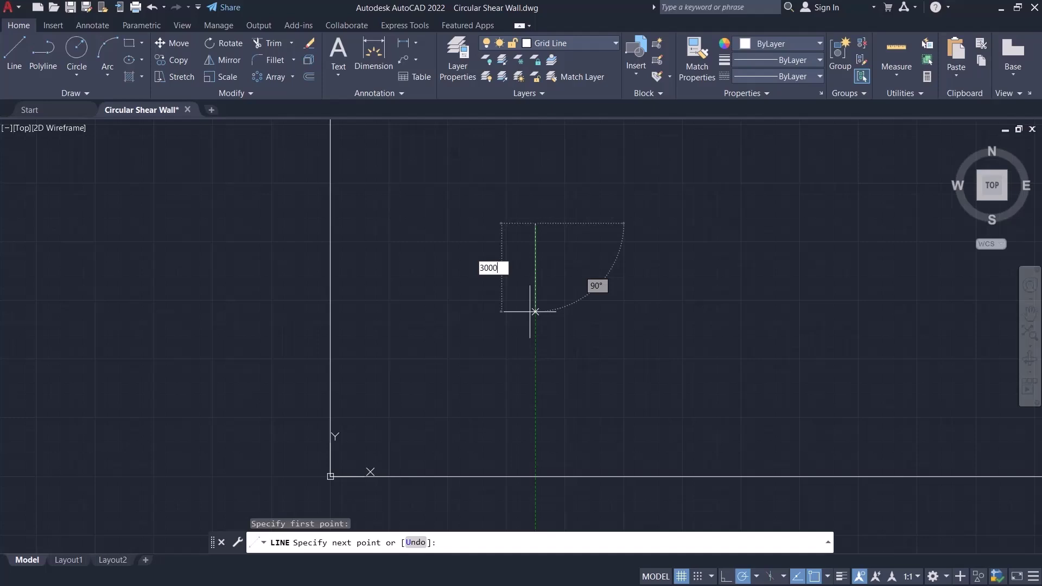
key("Return")
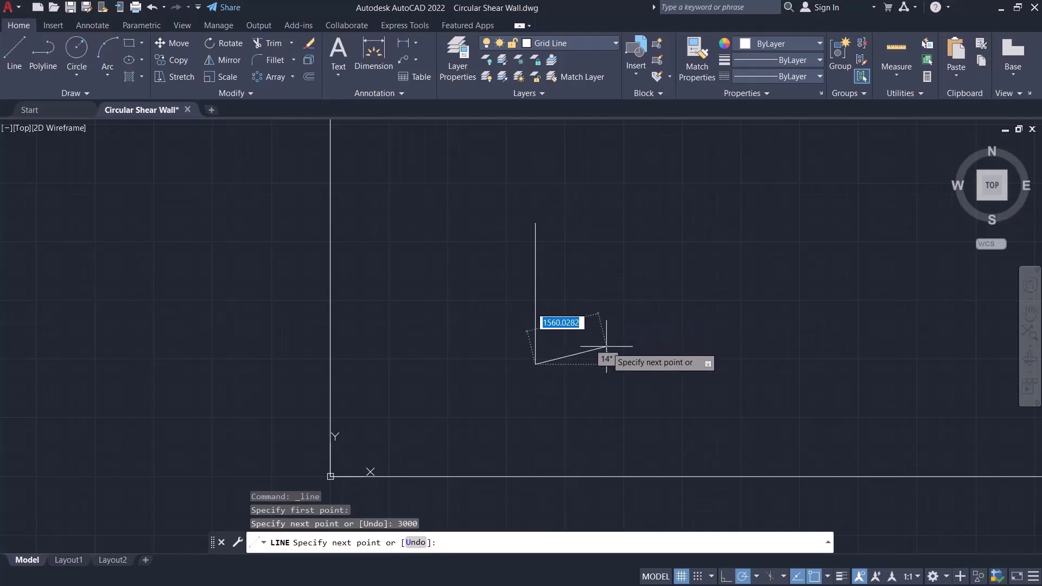
key("Escape")
Move the vertical line straight up a short distance
left_click(552, 319)
left_click(504, 329)
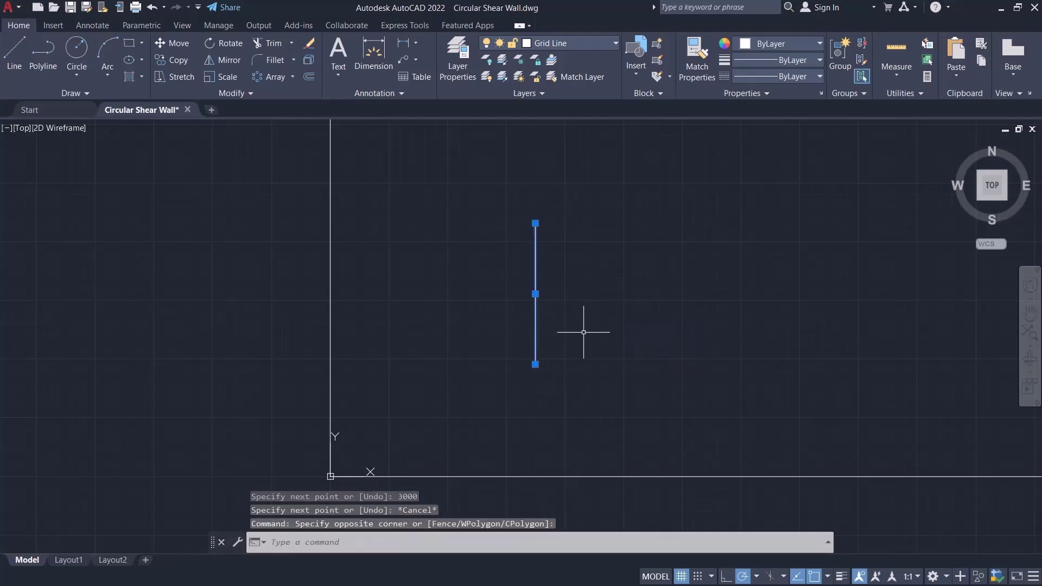
type("m")
key("Return")
left_click(618, 329)
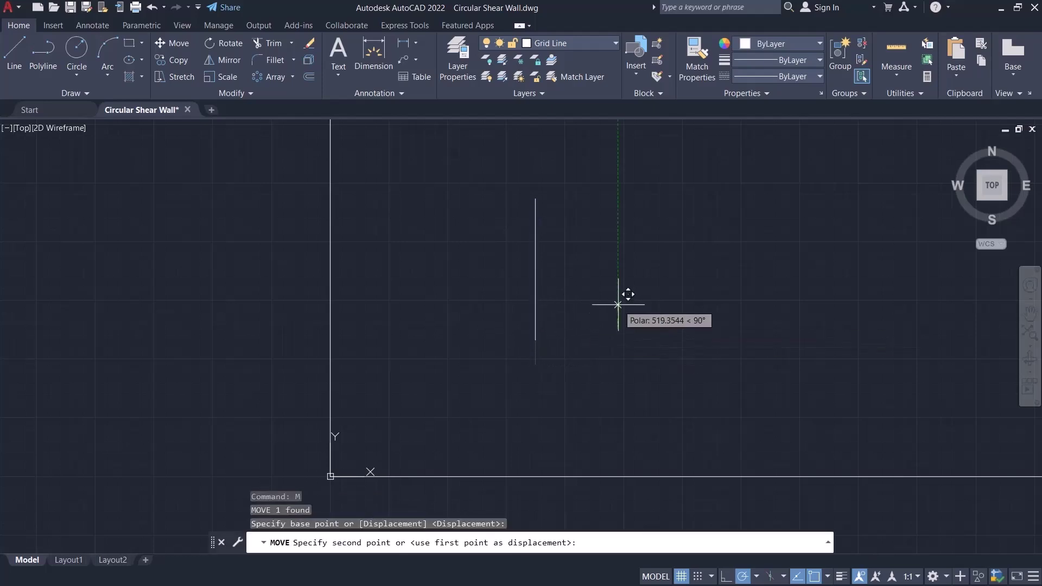
left_click(618, 303)
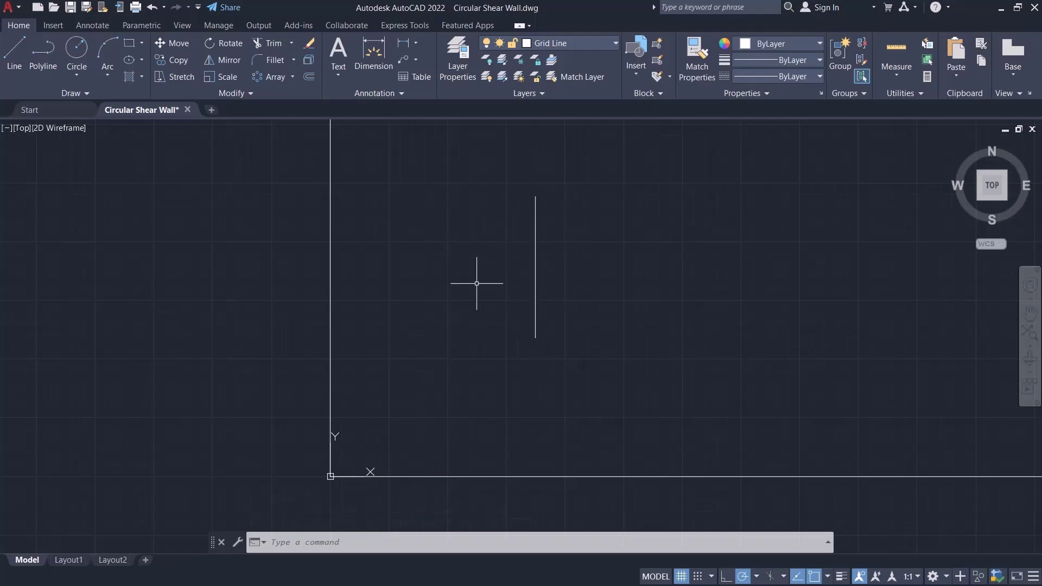
Create a polar array of the vertical line about its midpoint with 18 items over 360 degrees
left_click(537, 259)
left_click(505, 260)
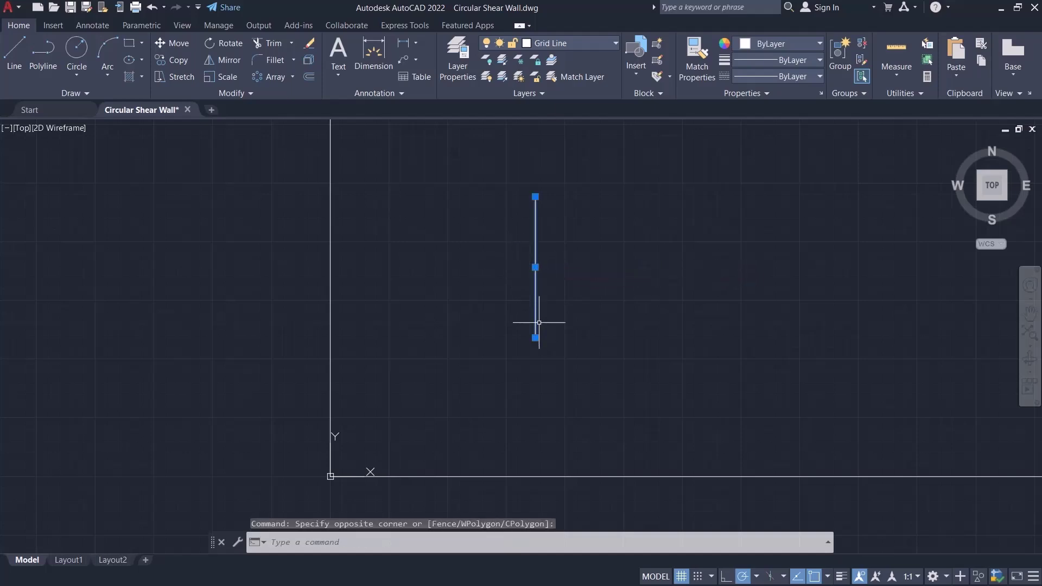
left_click(292, 77)
left_click(281, 155)
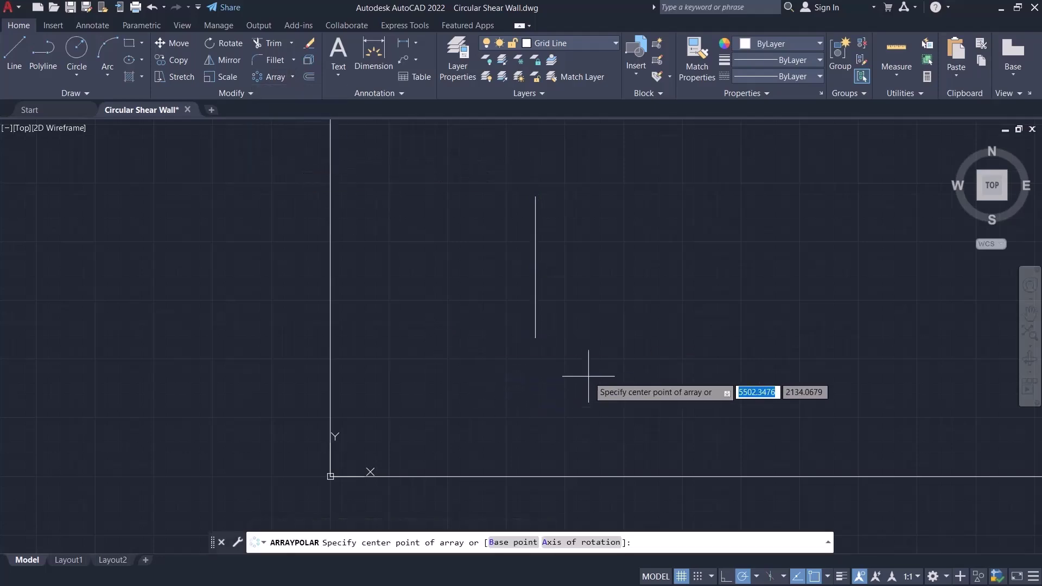
left_click(535, 266)
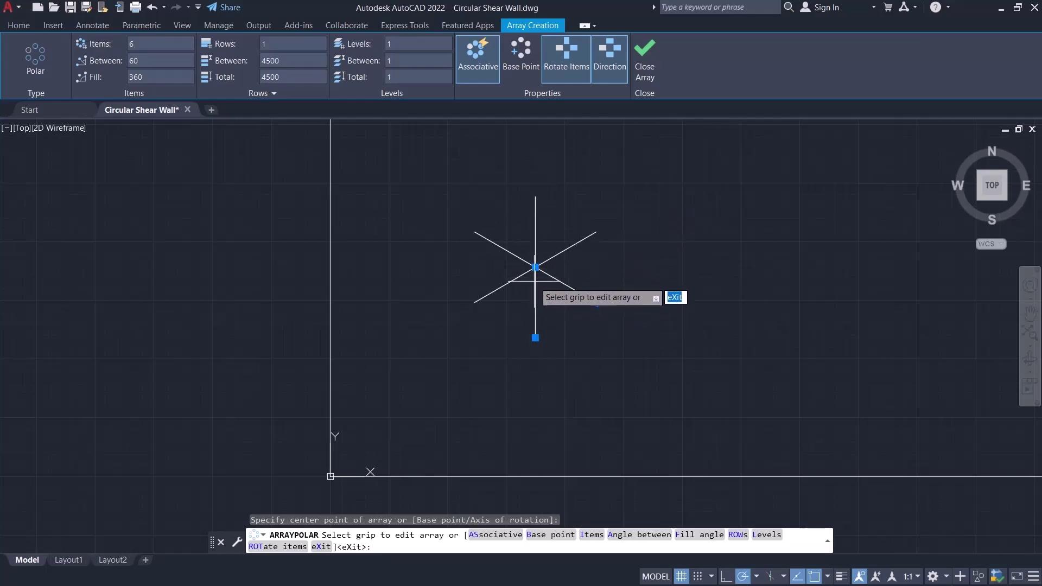
left_click(149, 42)
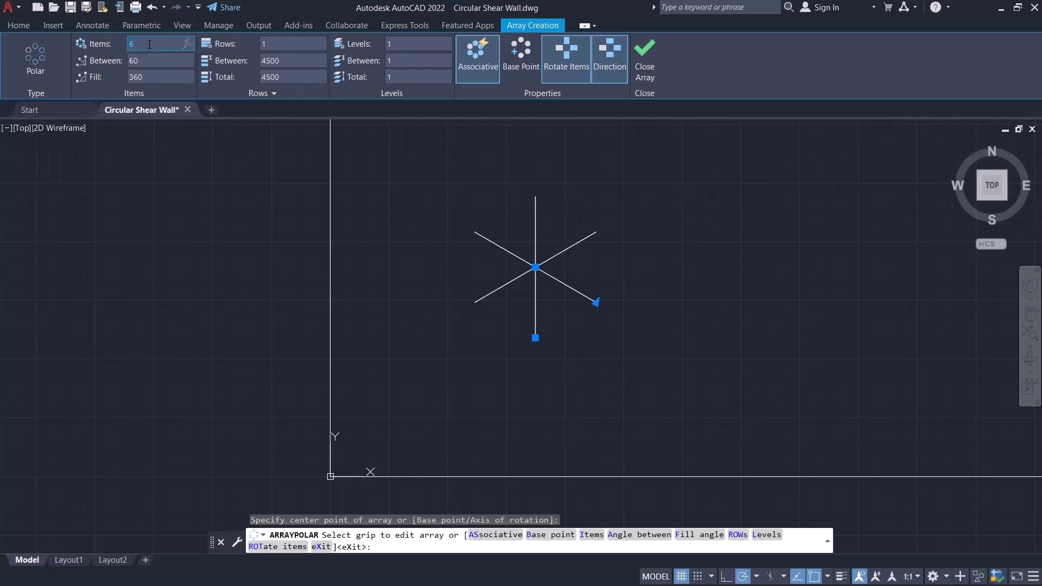
type("18")
key("Return")
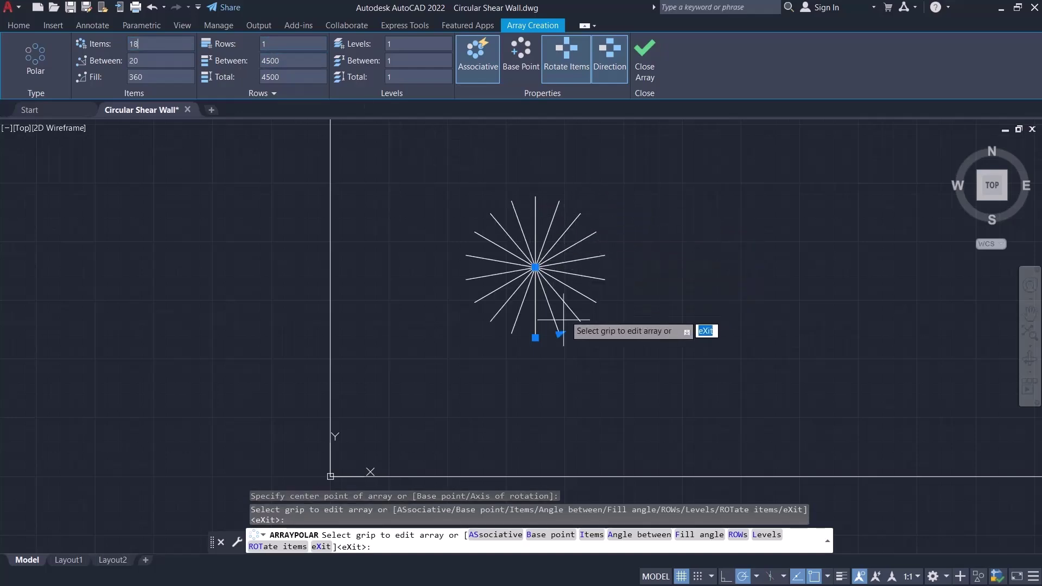
key("Return")
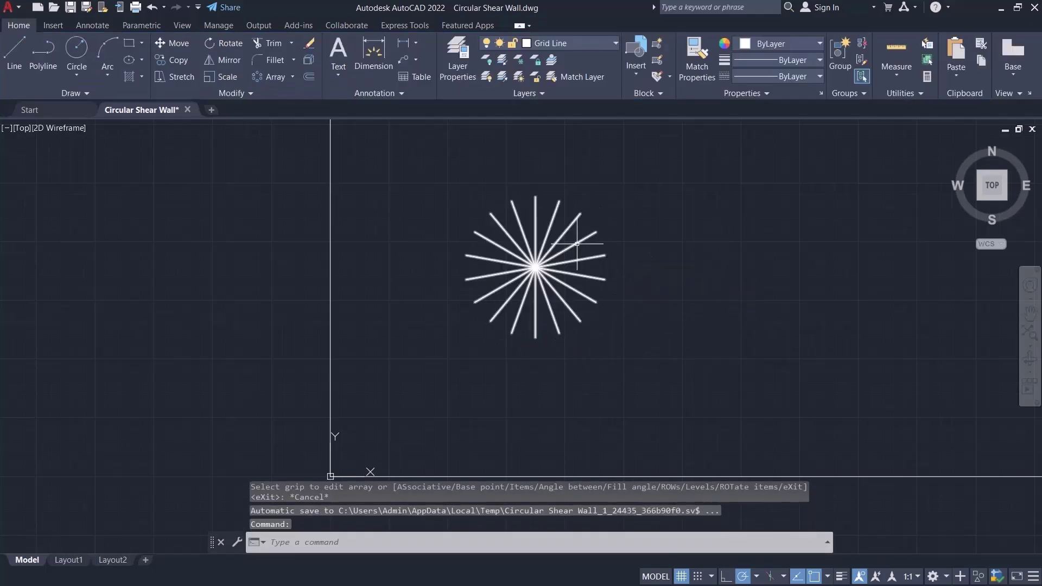
Write all the radial lines to a DXF block file named Circular1.dxf on the Desktop
left_click(613, 189)
left_click(437, 362)
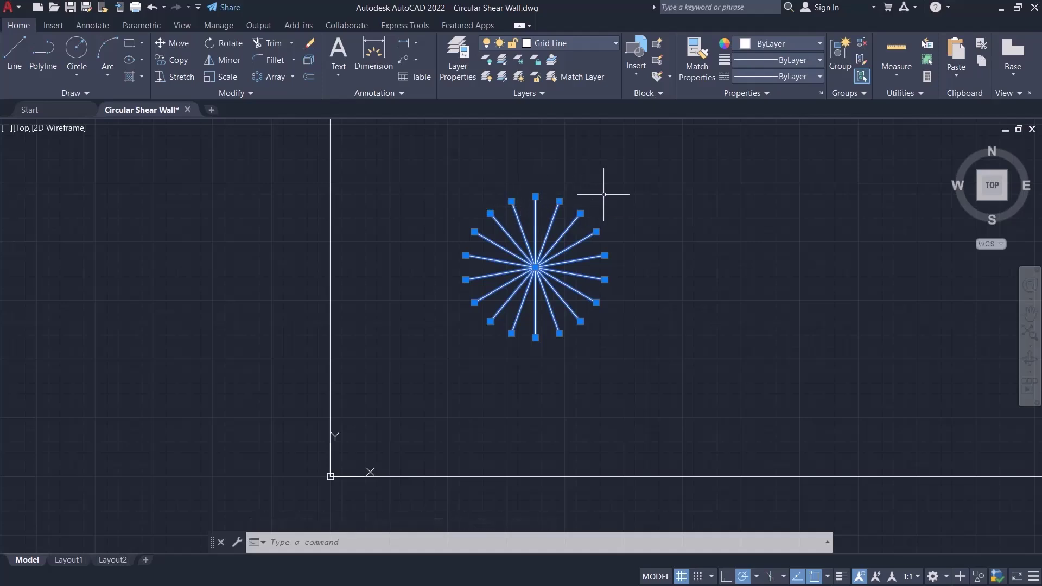
type("W")
key("Return")
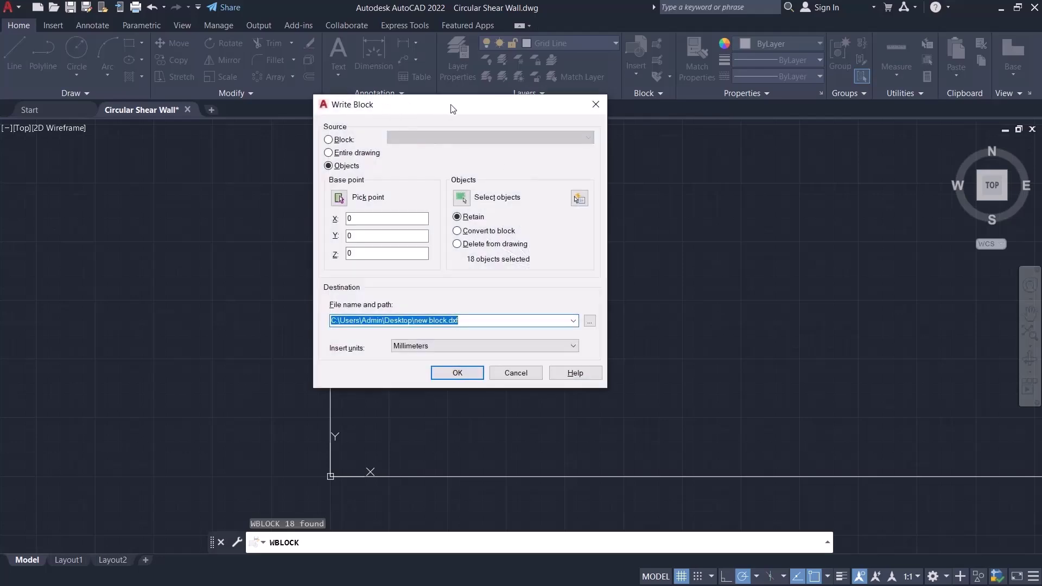
left_click(591, 321)
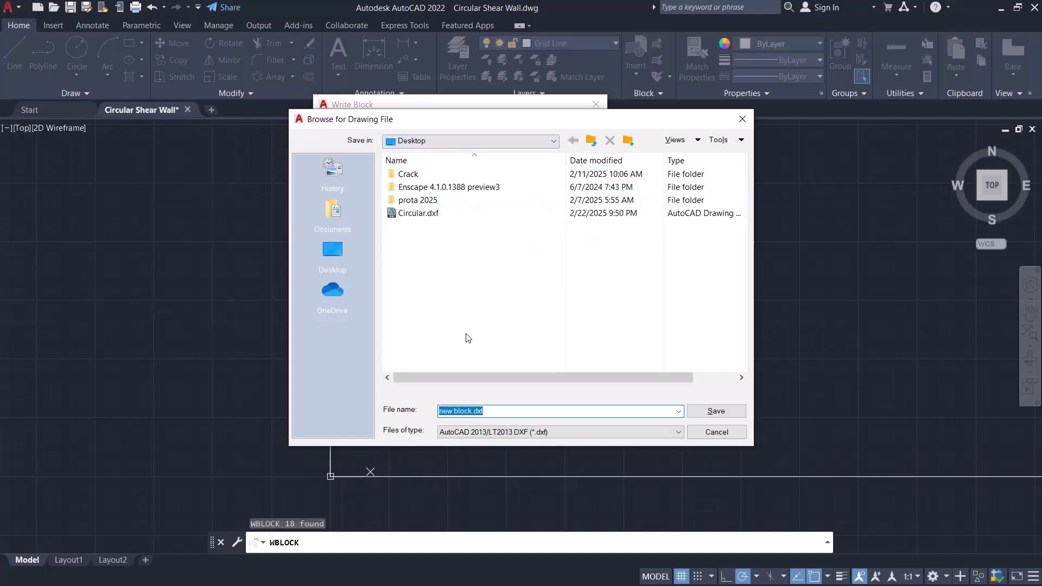
left_click(428, 215)
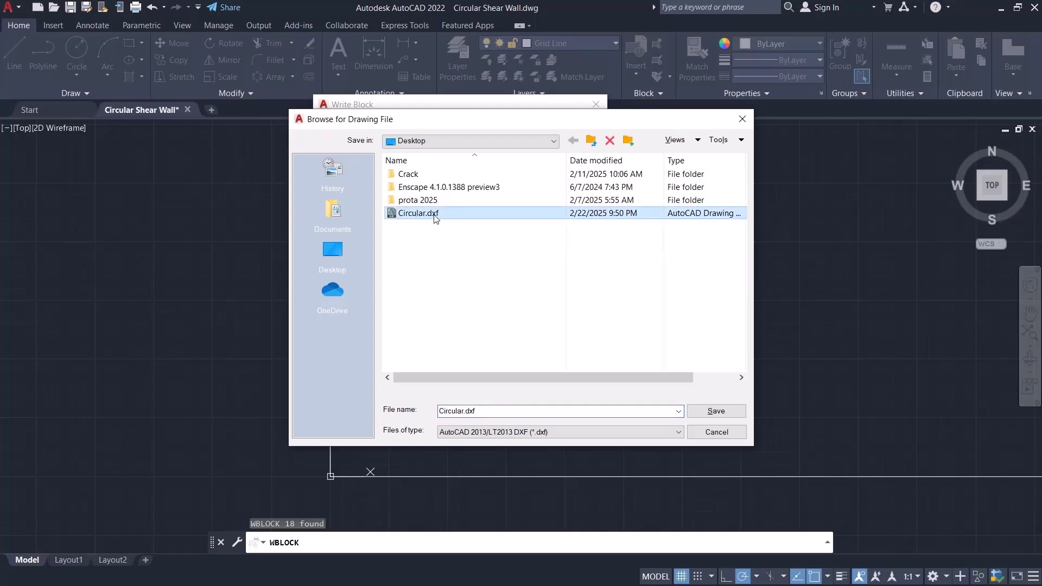
double_click(467, 413)
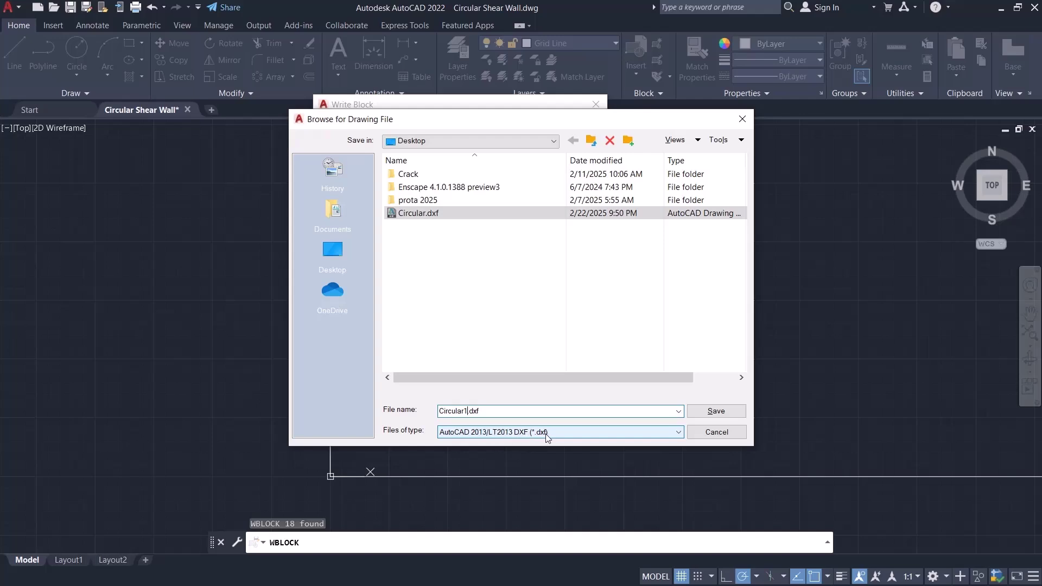
left_click(689, 413)
left_click(464, 379)
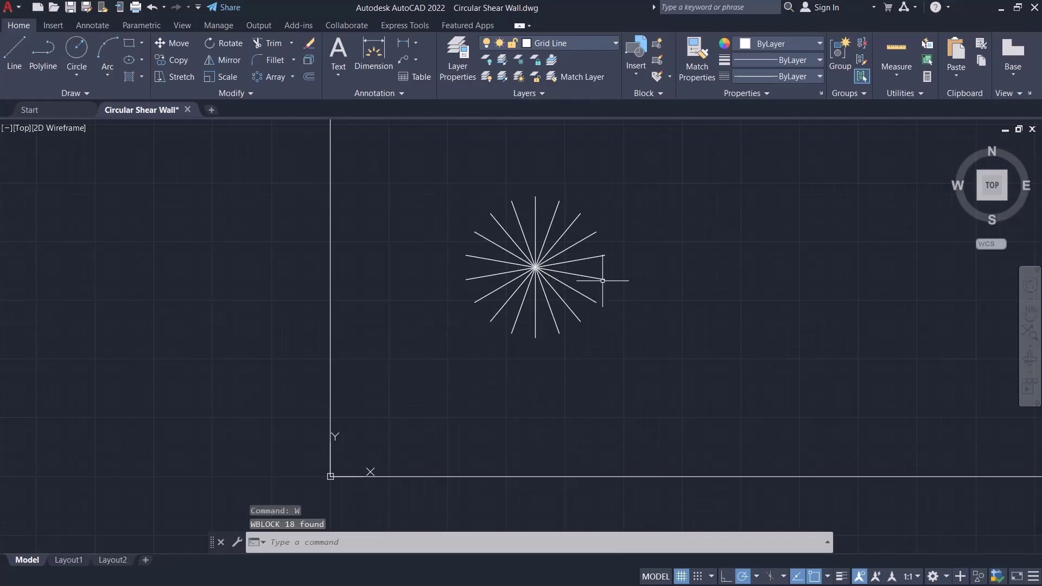
left_click(688, 155)
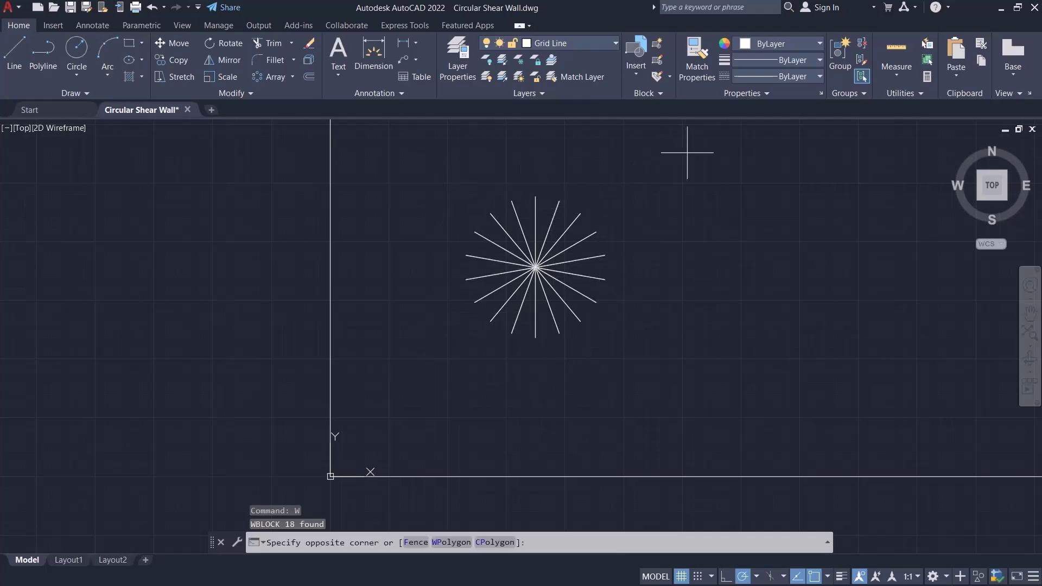
left_click(609, 216)
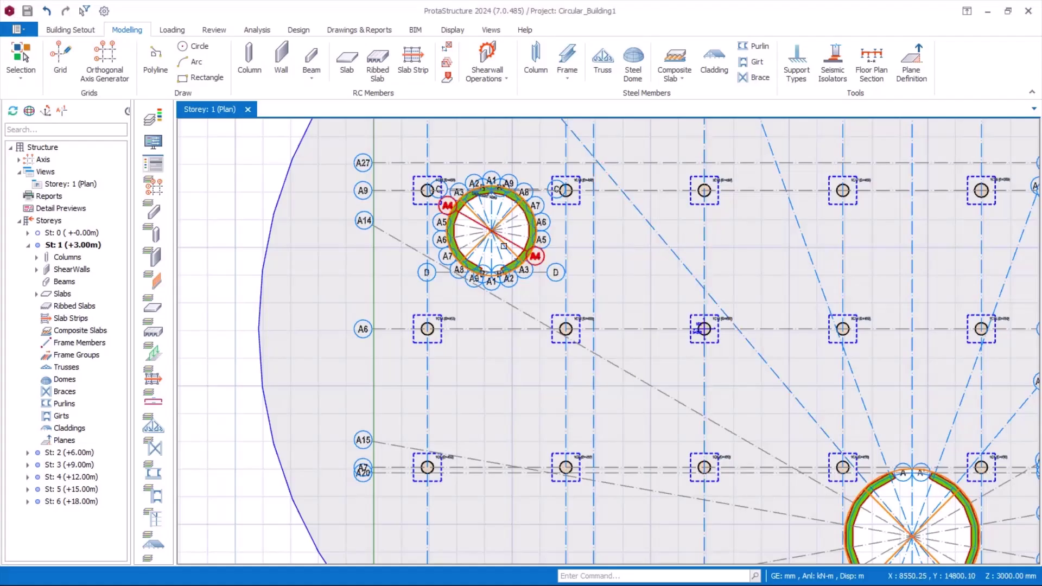
Switch back to ProtaStructure and view the whole storey 1 plan
scroll(516, 312, "down", 5)
scroll(516, 312, "up", 1)
scroll(520, 193, "up", 1)
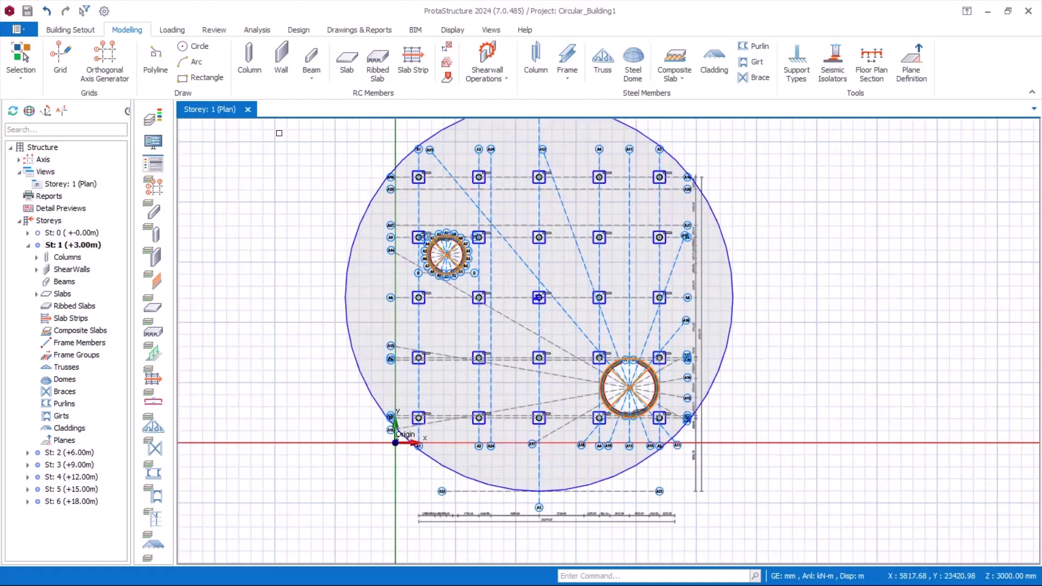
Open the DXF import and load Circular1.dxf from the Desktop
left_click(70, 30)
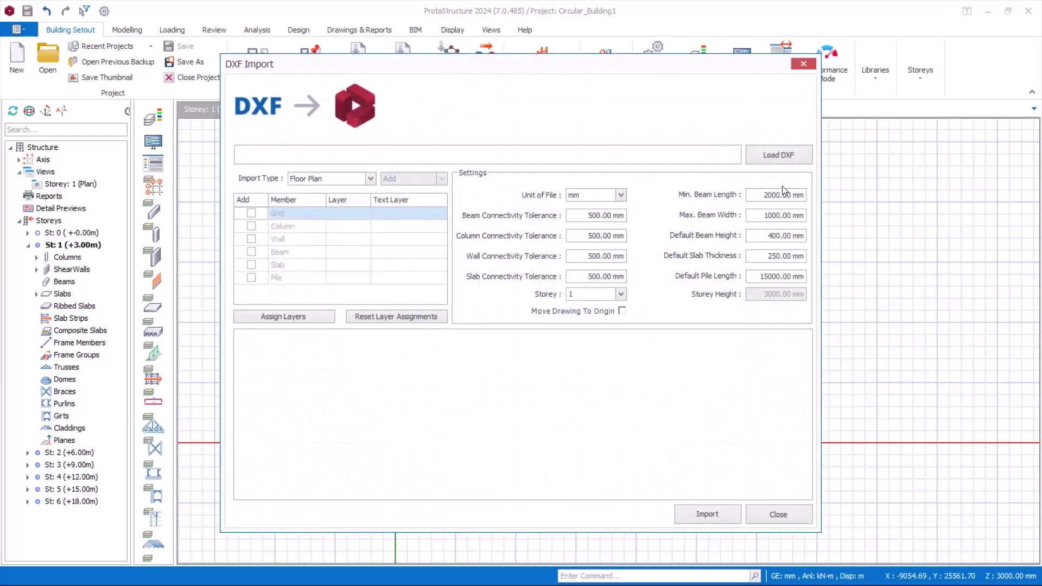
left_click(775, 155)
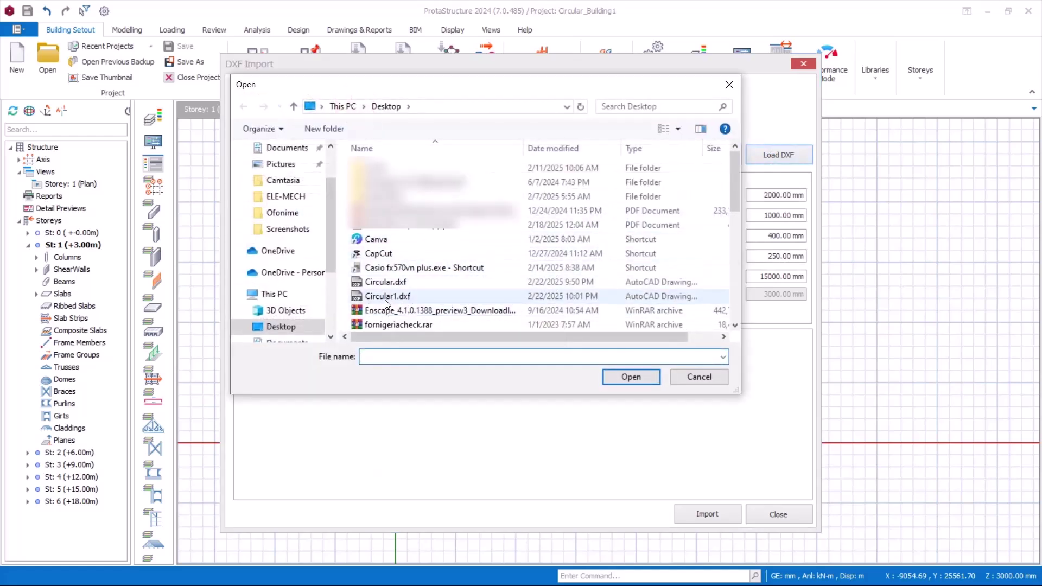
left_click(385, 297)
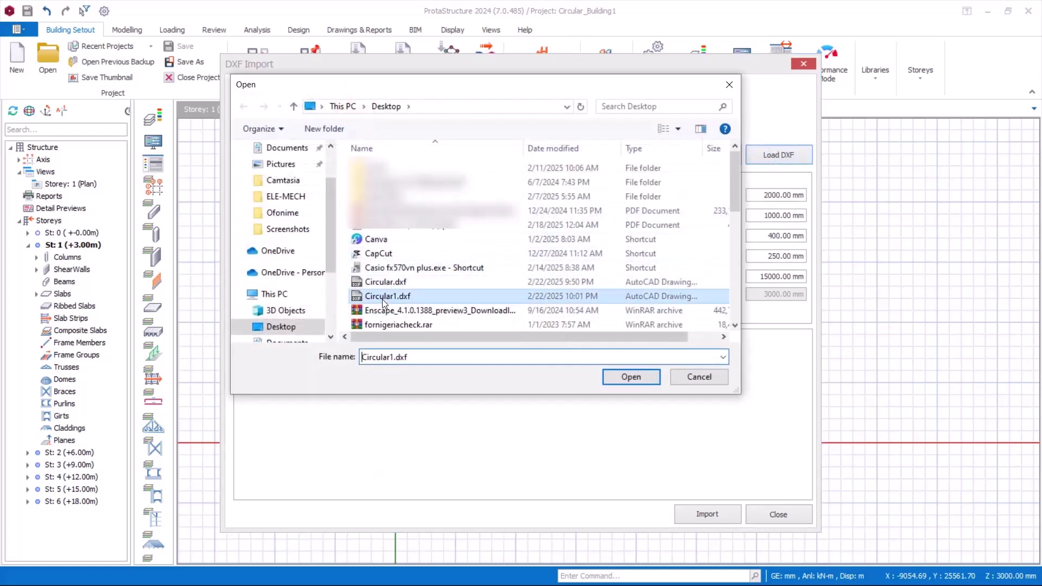
left_click(631, 378)
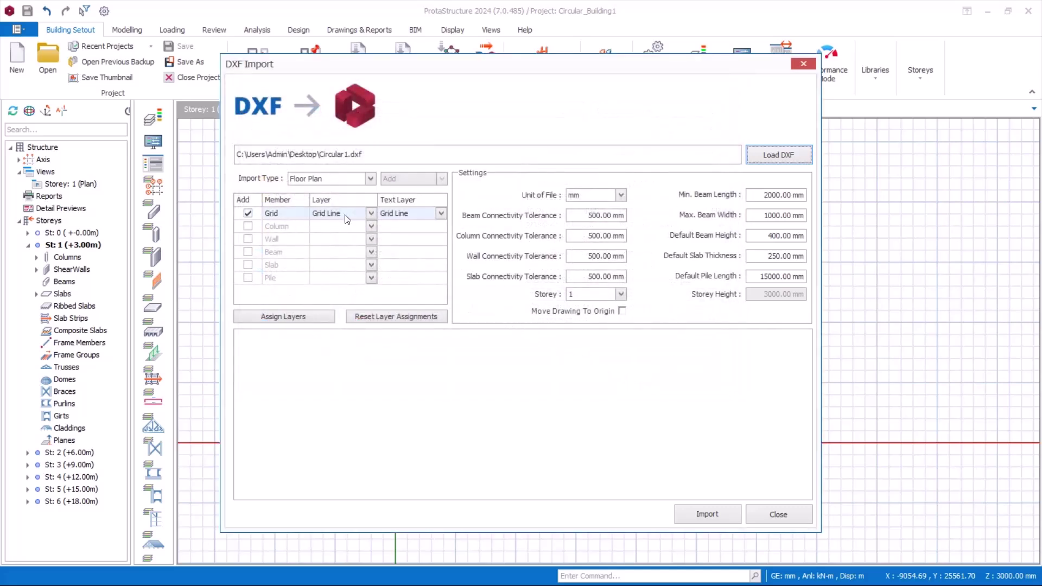
Import the Grid Line layer as grids into storey 1, proceeding despite the existing members
left_click(716, 520)
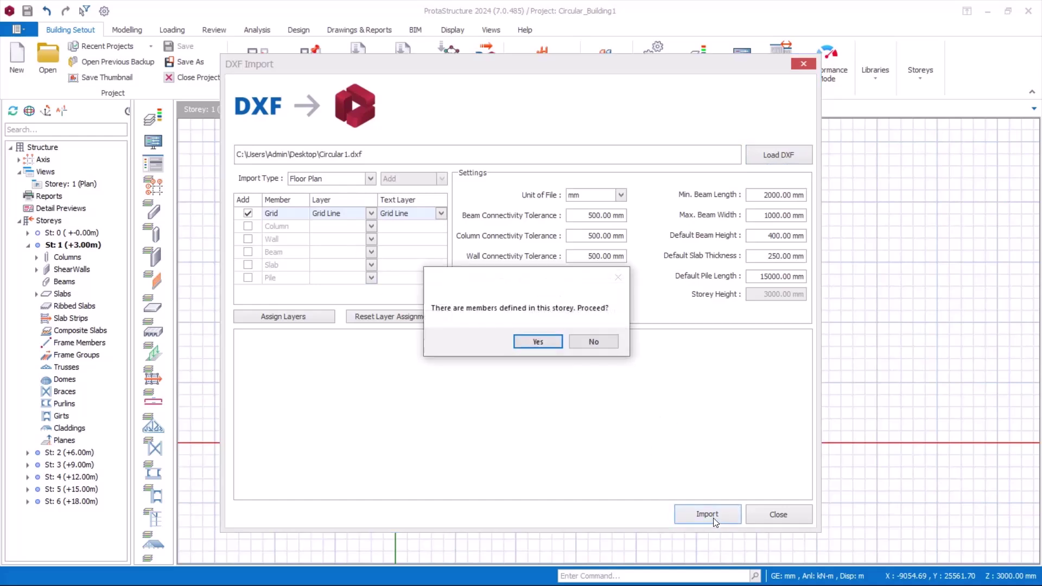
left_click(545, 343)
left_click(568, 350)
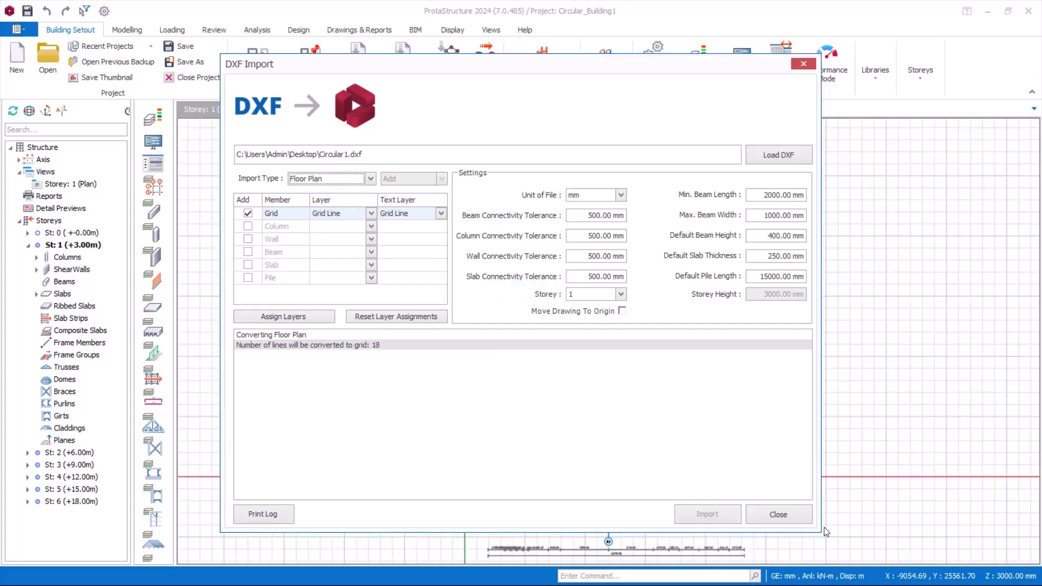
left_click(778, 514)
Draw an arc grid axis around the right half of the imported radial grid, between the ends of vertical A1, with a 1500 mm rise
scroll(508, 356, "up", 5)
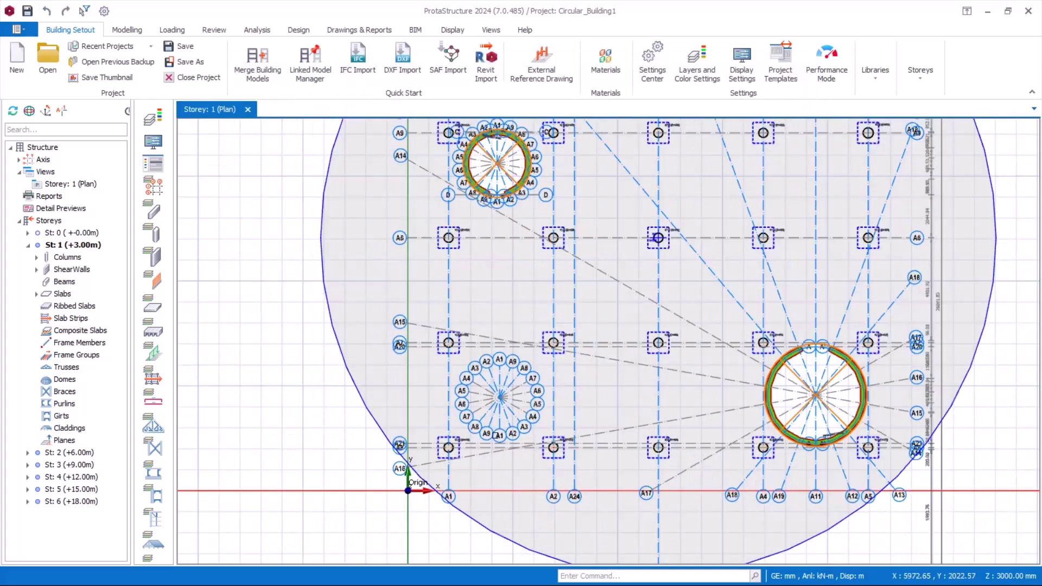
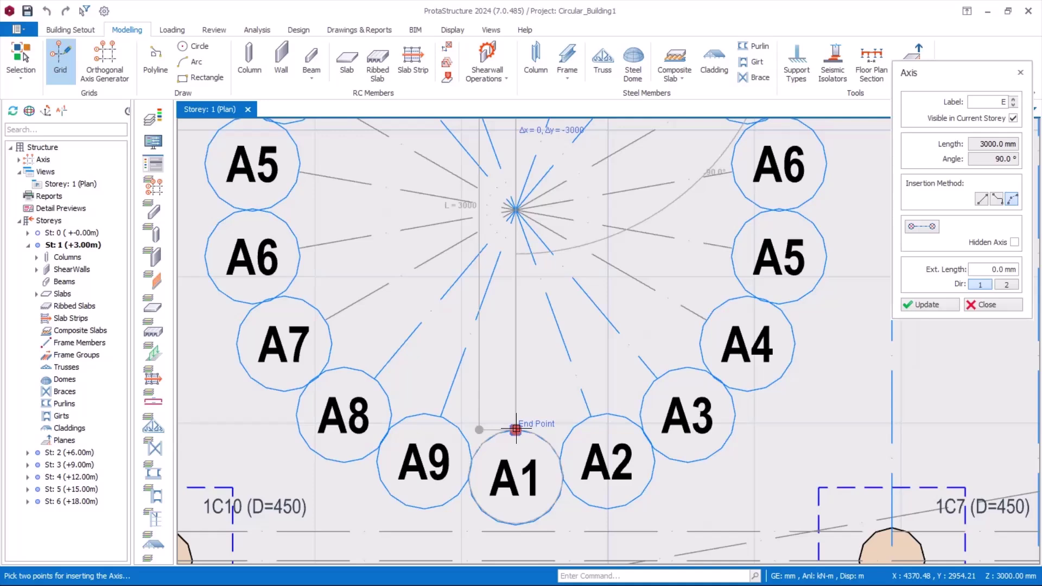
left_click(516, 429)
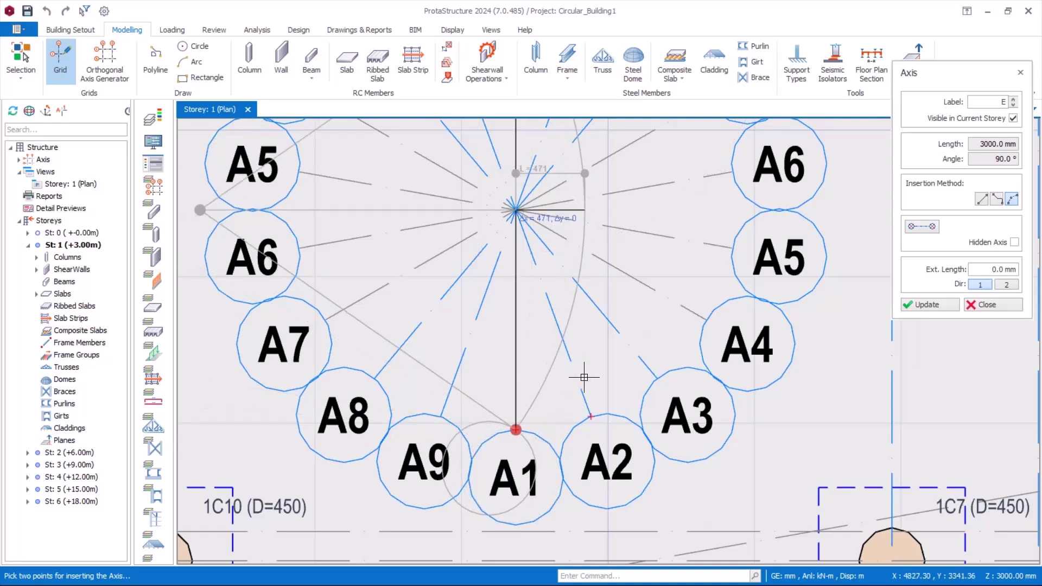
scroll(579, 375, "down", 2)
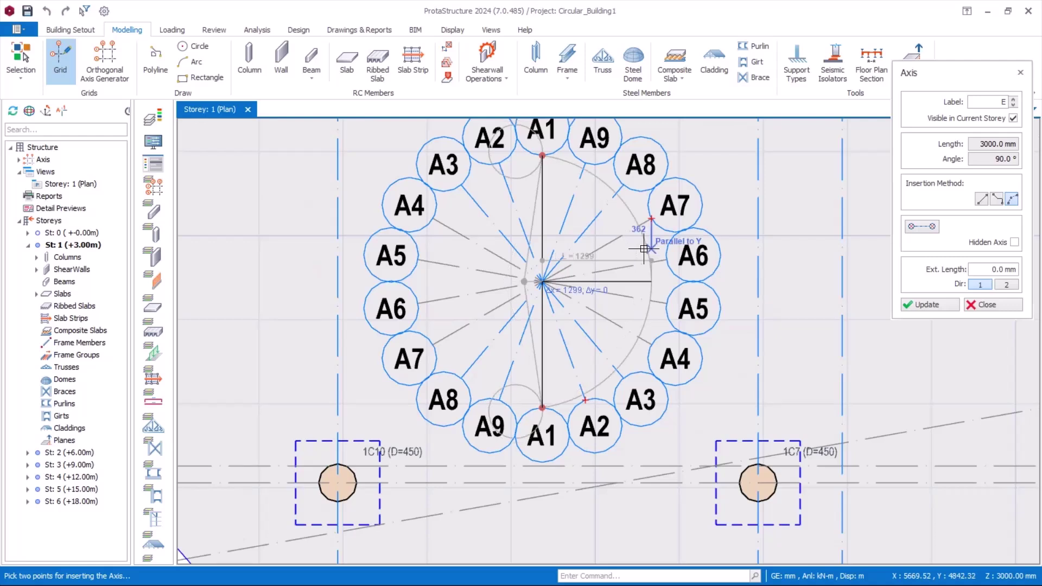
key("Tab")
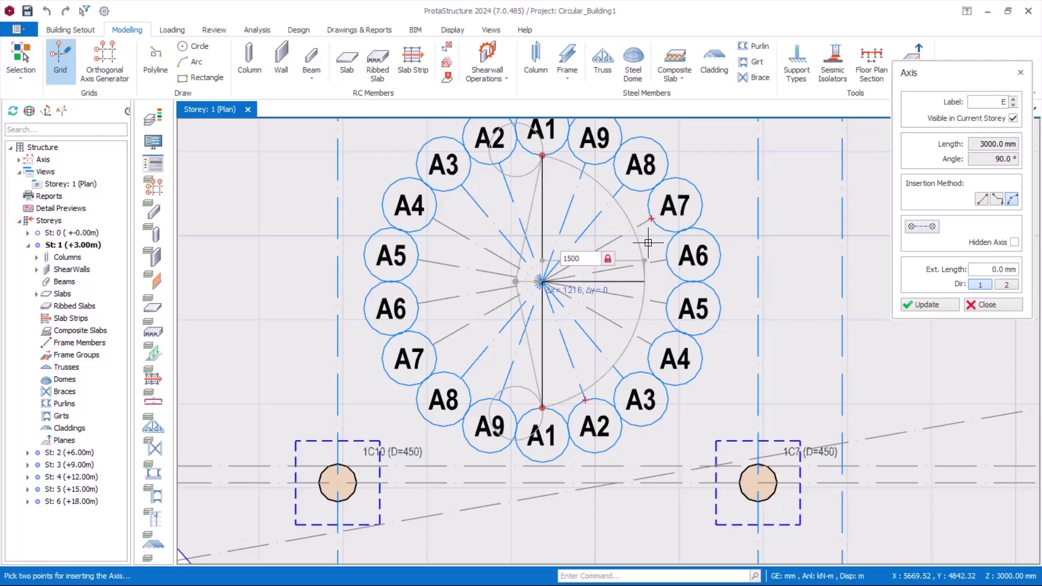
left_click(648, 243)
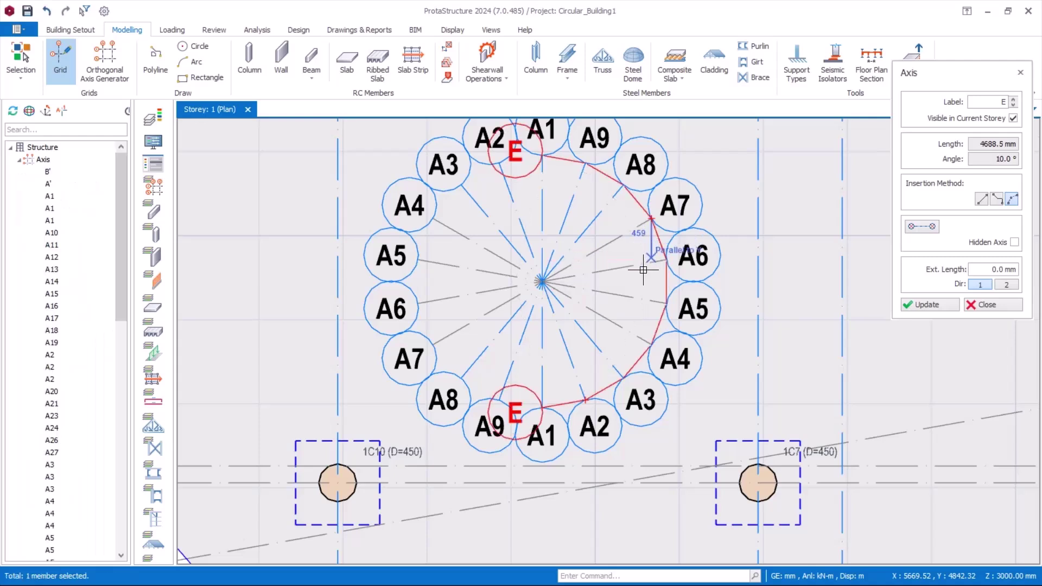
left_click(987, 305)
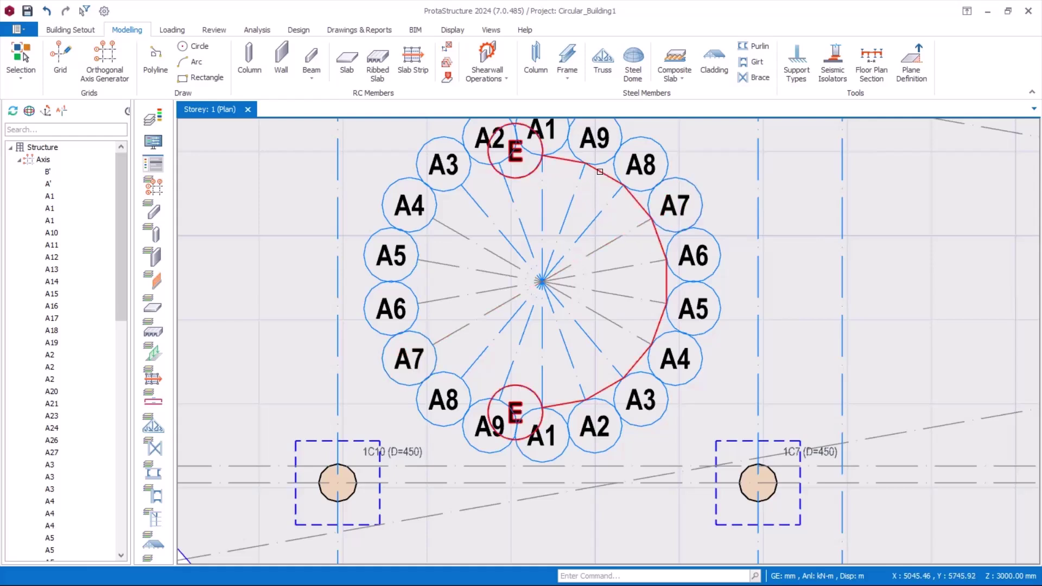
Mirror the arc axis E about the vertical axis A1 to close the circle
left_click(594, 179)
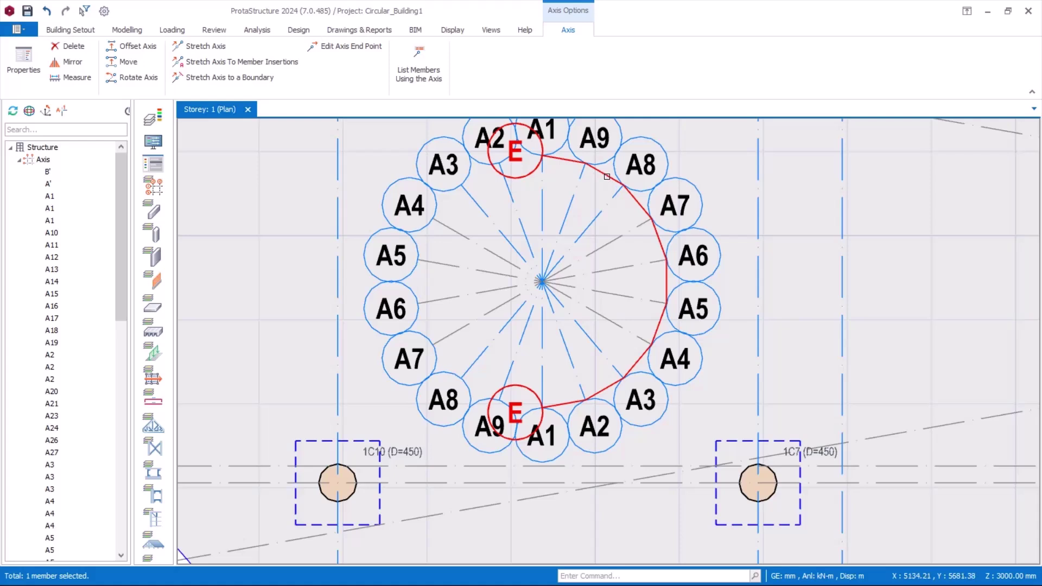
left_click(70, 63)
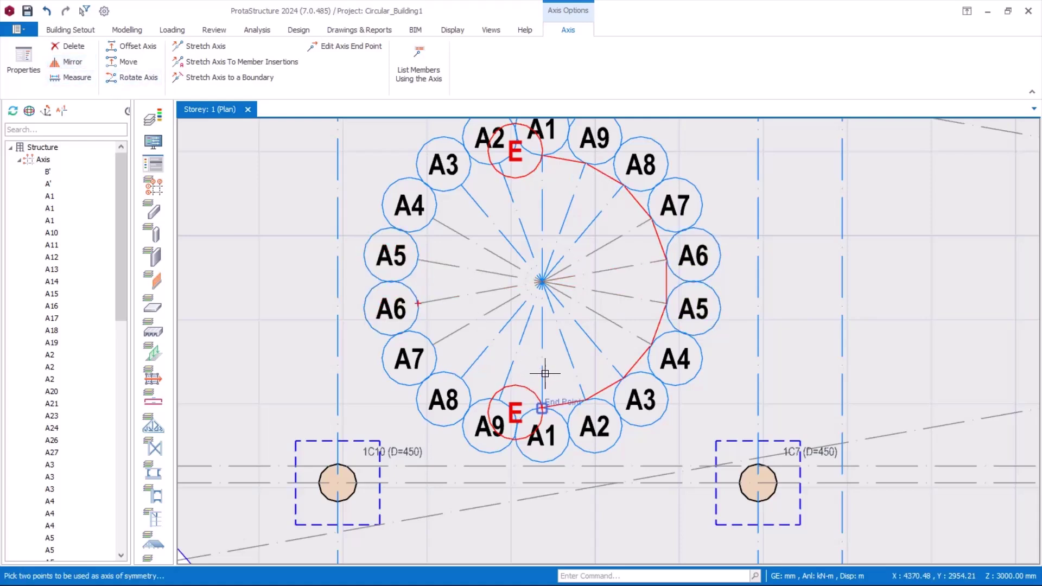
left_click(542, 405)
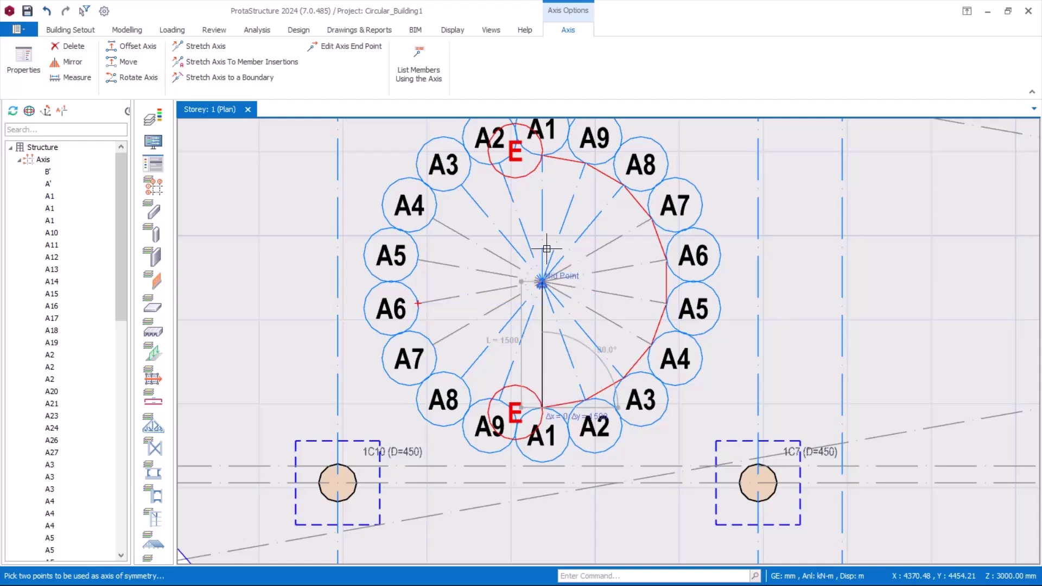
left_click(542, 156)
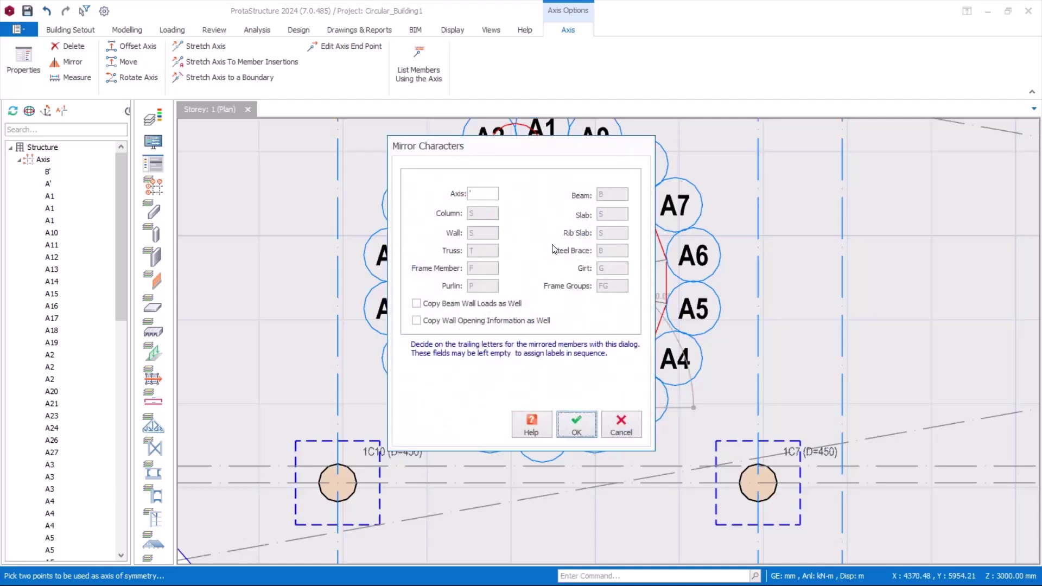
left_click(575, 427)
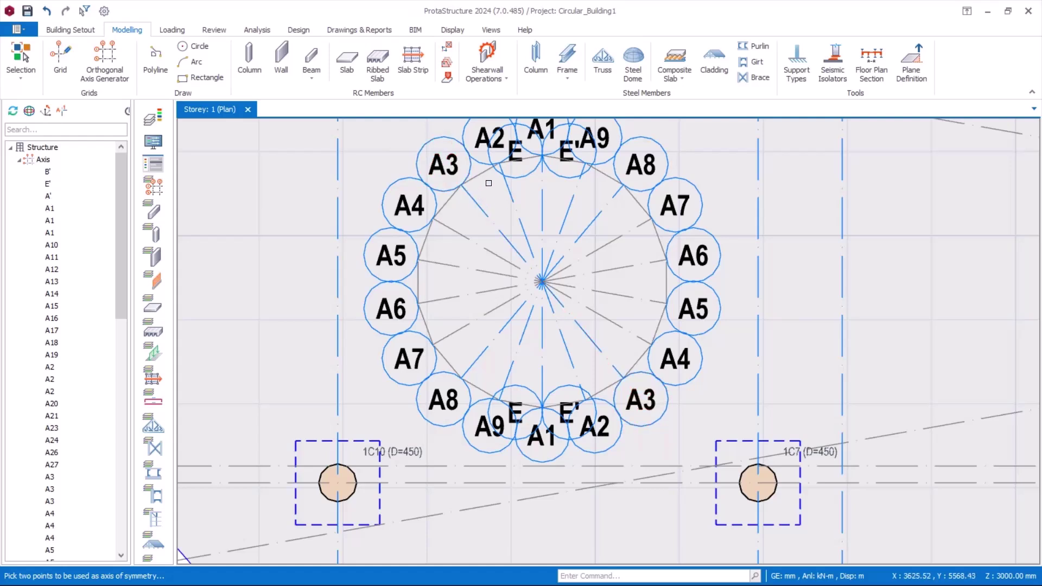
Draw two horizontal grid lines rightwards from vertical A1, about 2300 mm long from its upper end and about 2200 mm from its lower end
left_click(475, 176)
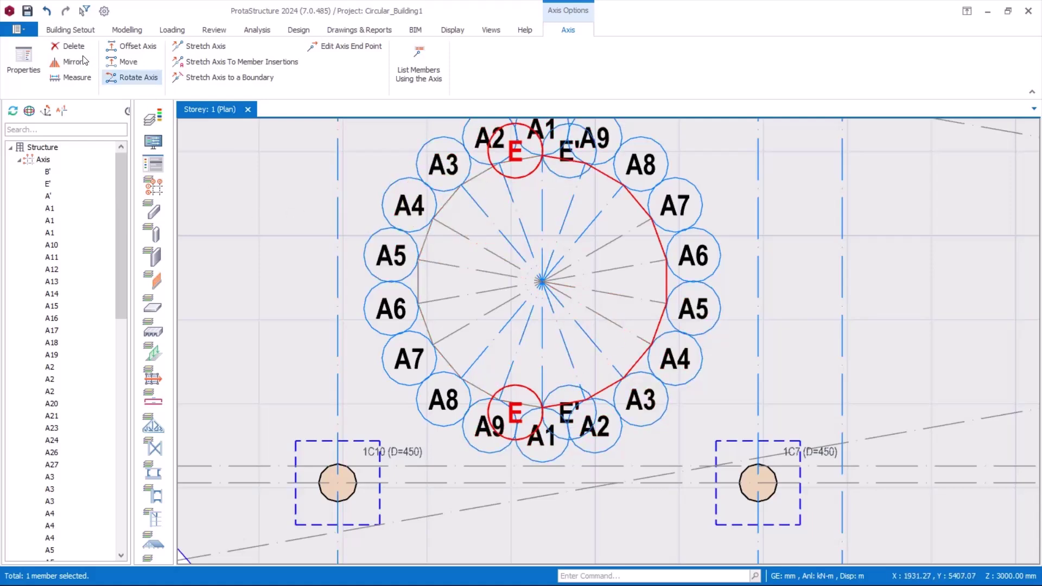
left_click(127, 29)
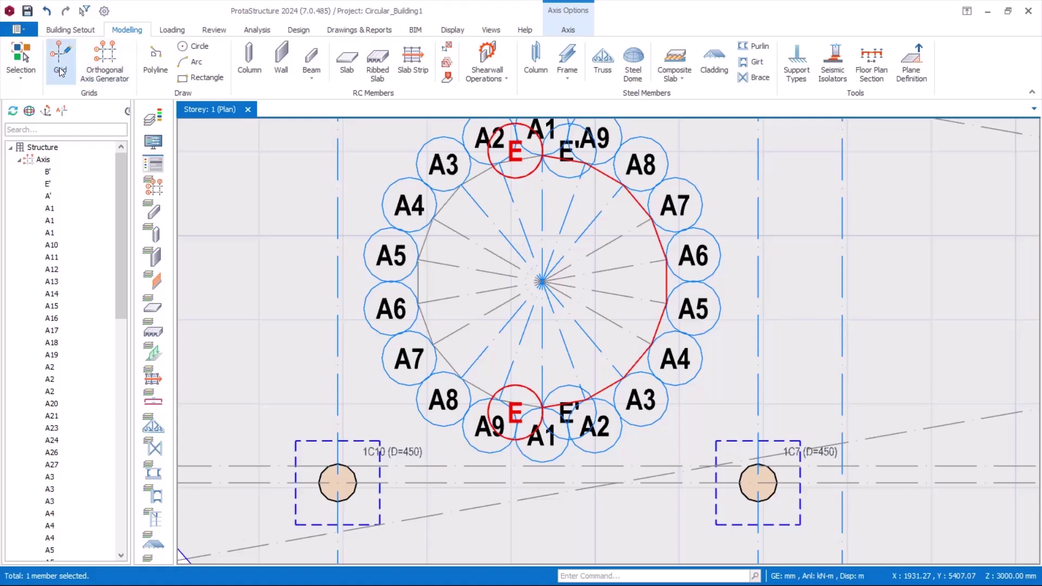
left_click(60, 60)
left_click(540, 154)
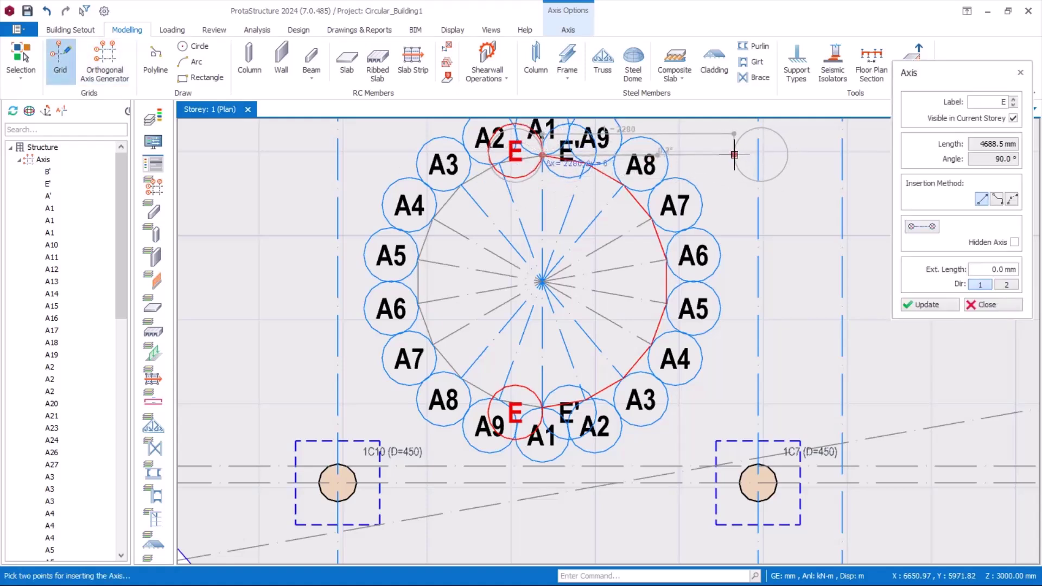
left_click(737, 156)
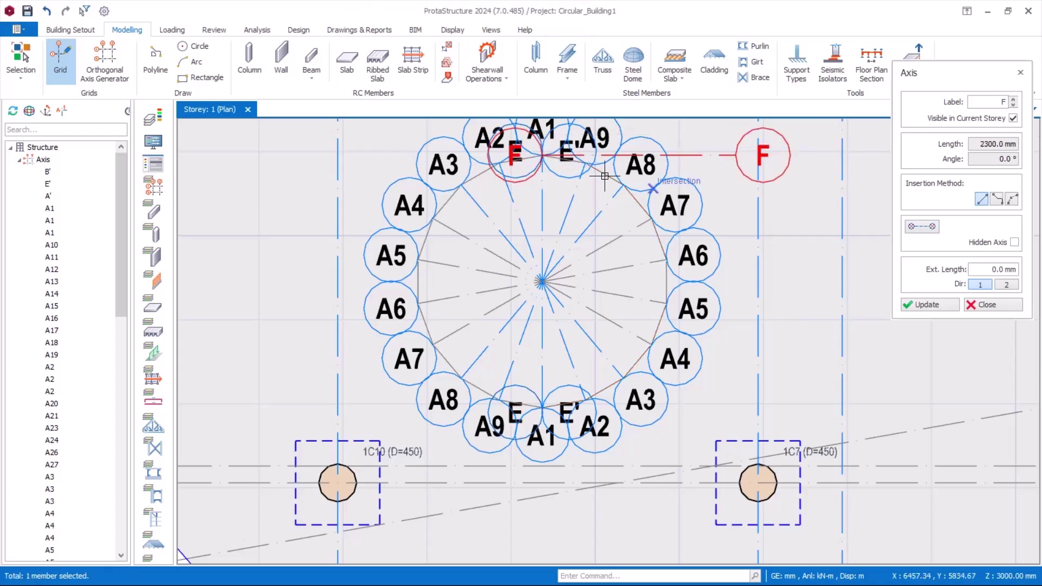
left_click(544, 408)
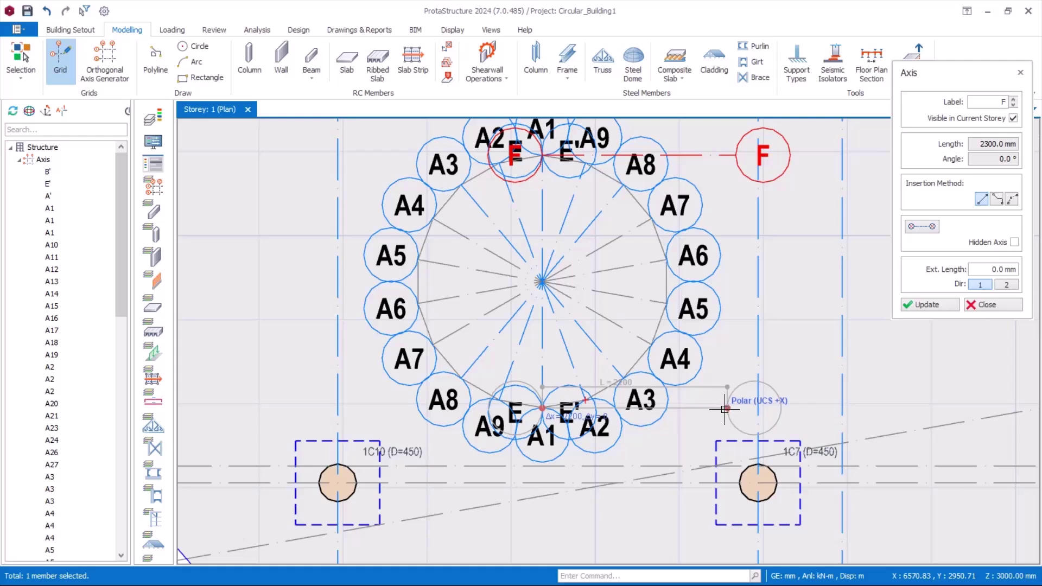
left_click(726, 409)
left_click(979, 304)
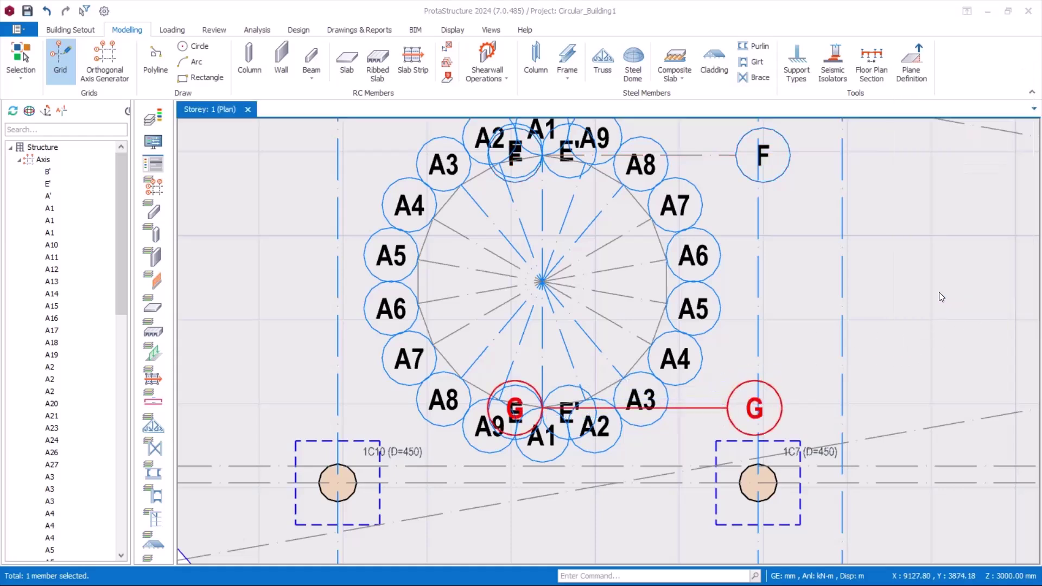
Stretch the left end of horizontal axis F beyond the circle towards the left column grid line
left_click(680, 154)
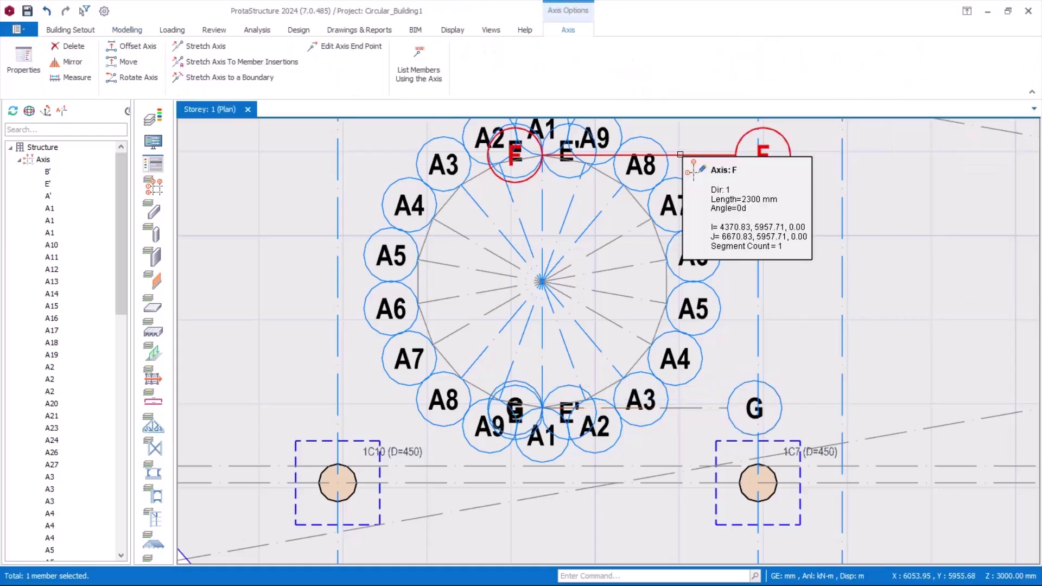
right_click(679, 154)
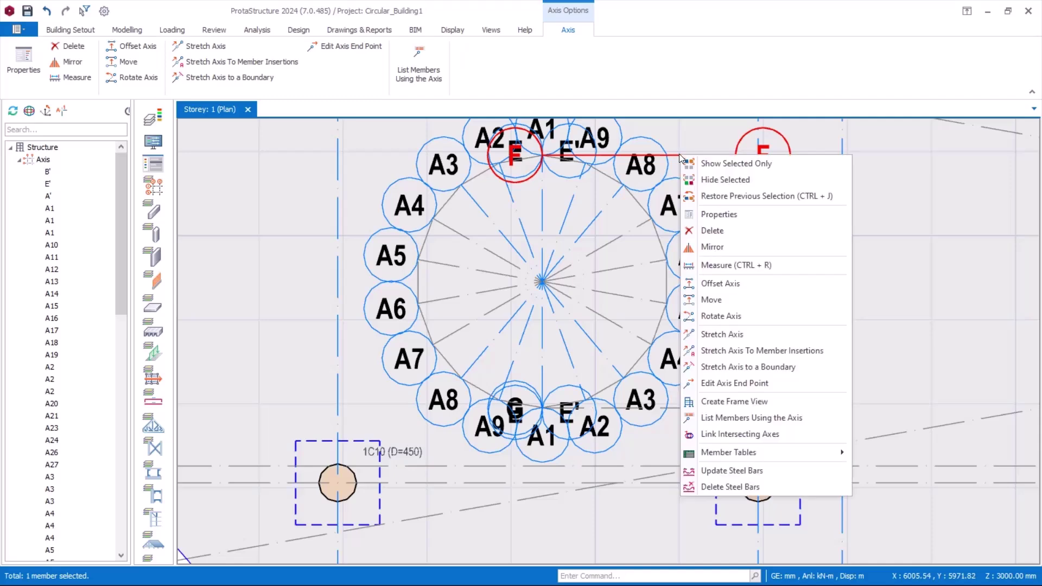
left_click(717, 334)
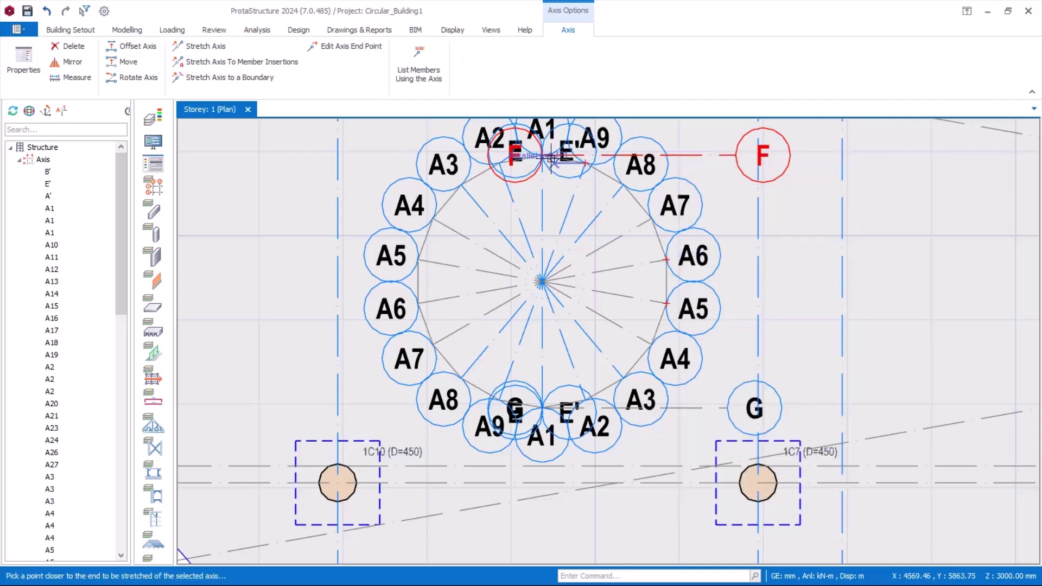
scroll(546, 227, "up", 4)
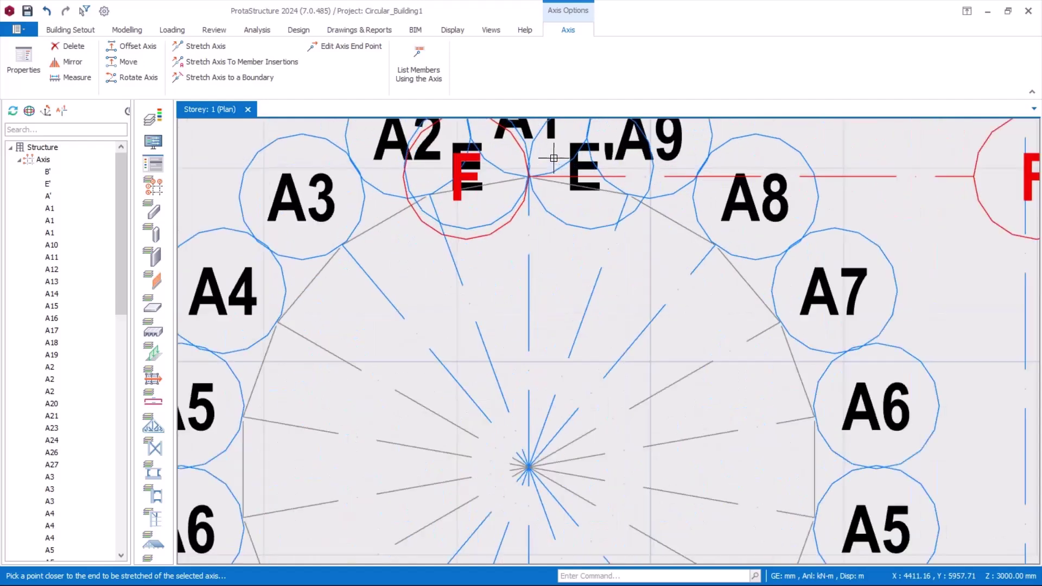
left_click(527, 176)
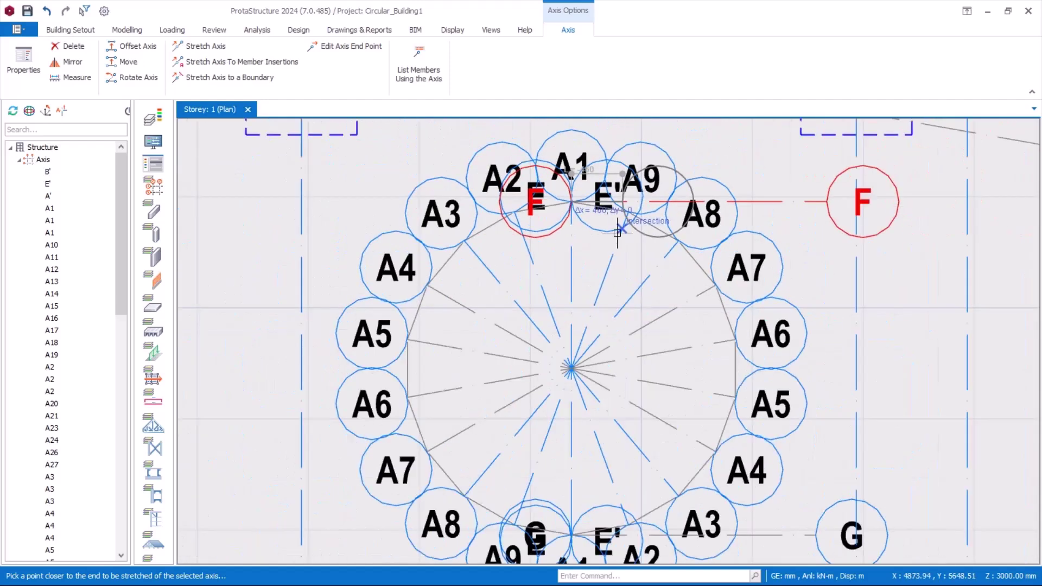
scroll(623, 233, "down", 3)
left_click(357, 205)
Stretch the left end of horizontal axis G beyond the circle to the grid line through column 1C10
scroll(564, 135, "down", 3)
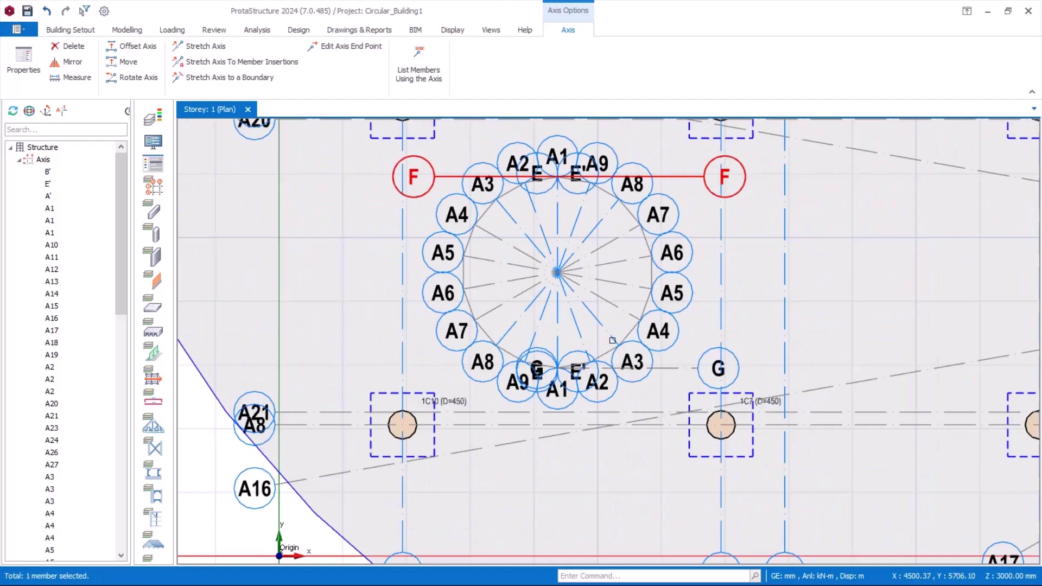
scroll(697, 407, "up", 2)
left_click(679, 374)
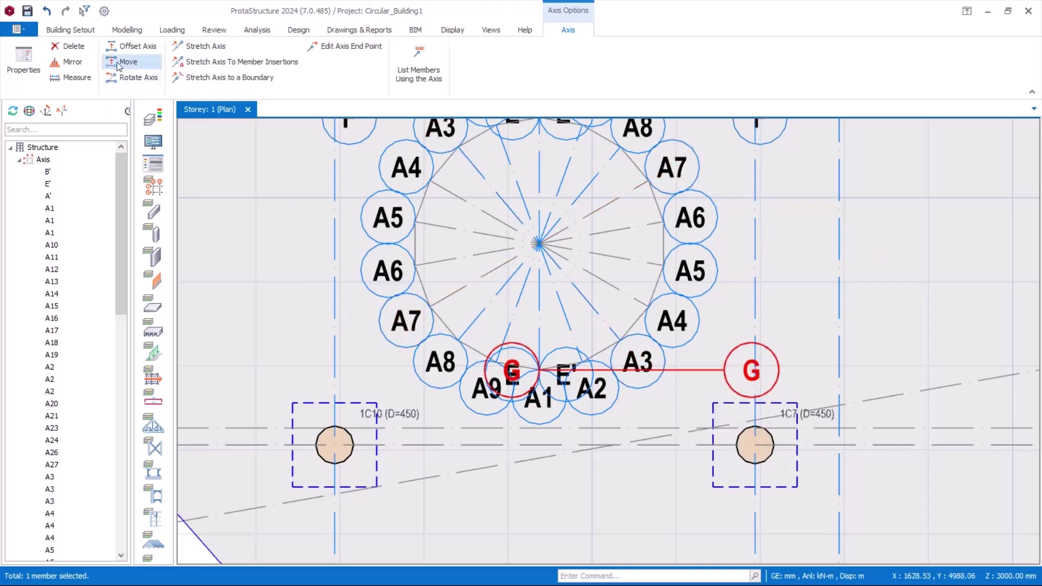
left_click(200, 50)
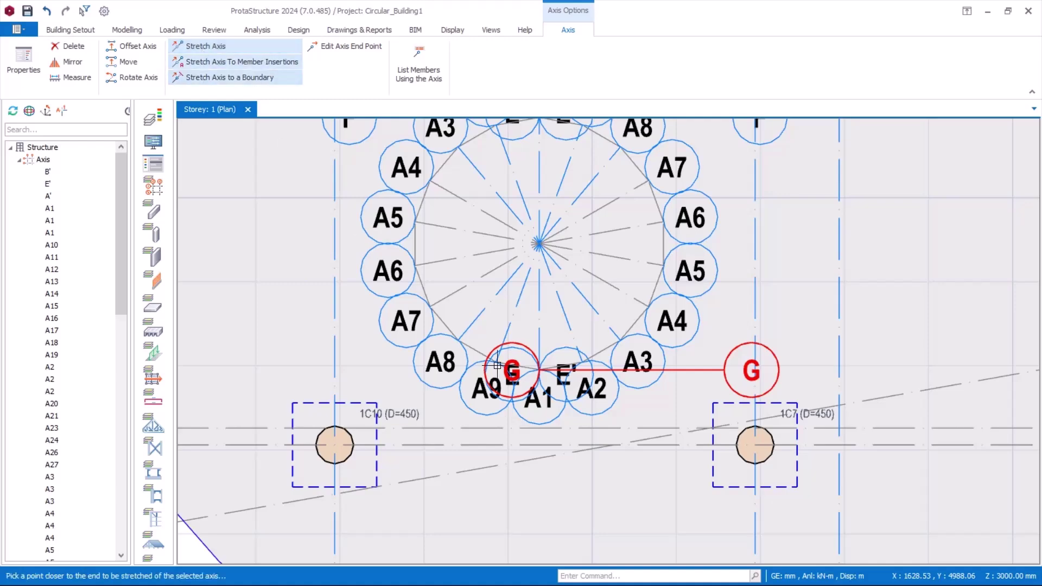
scroll(542, 372, "up", 2)
scroll(569, 425, "up", 2)
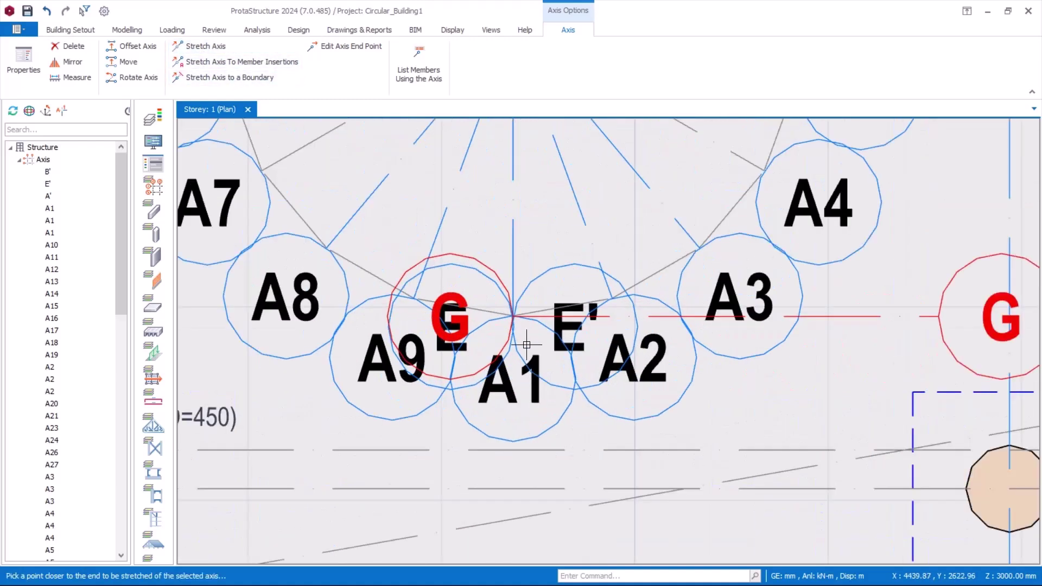
left_click(511, 313)
scroll(716, 377, "down", 2)
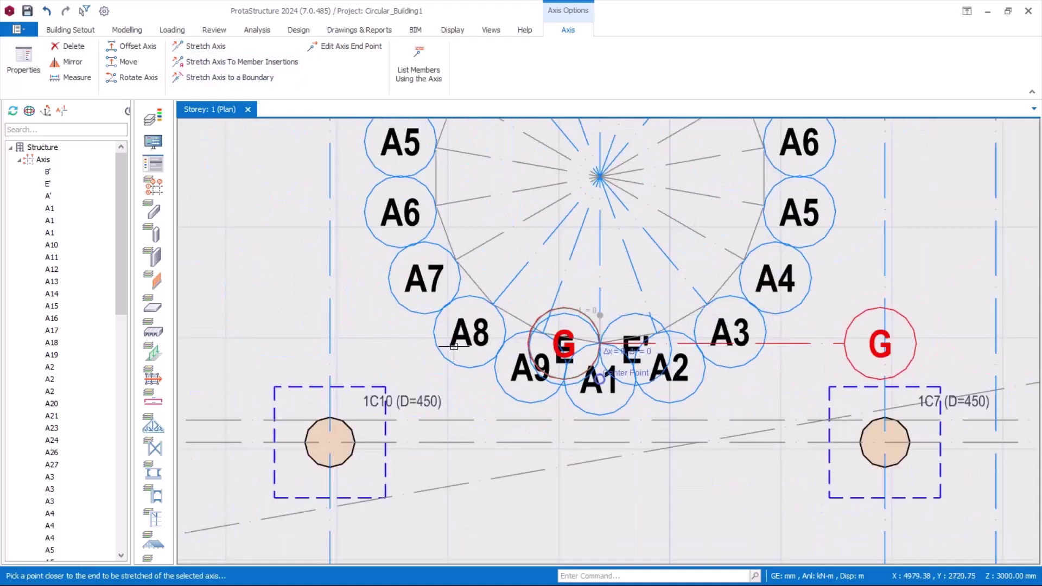
left_click(334, 342)
scroll(795, 377, "down", 3)
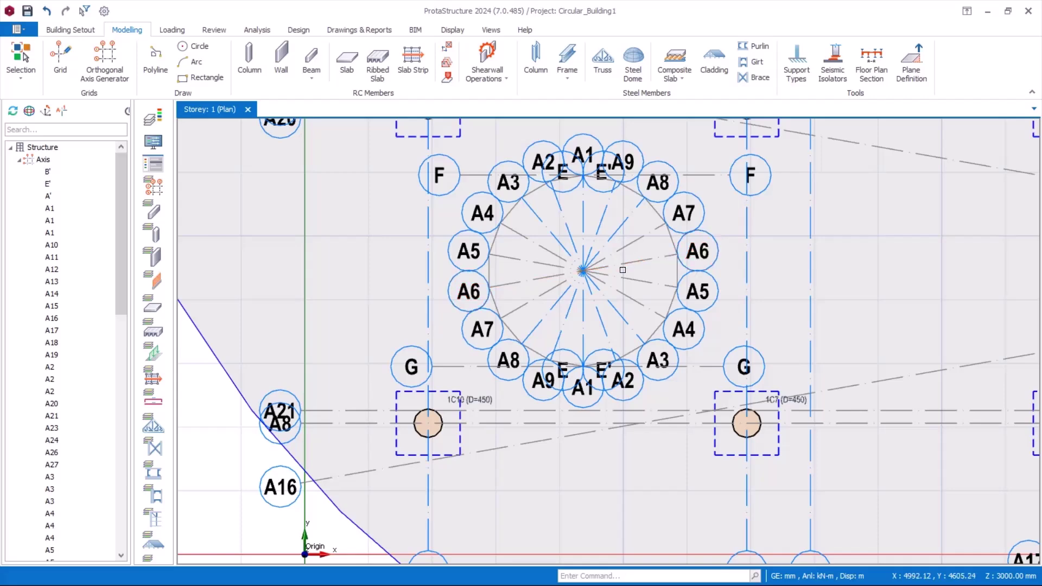
Insert a 250 mm thick wall along arc axis E from its upper intersection with A1 to A9, accepting the section ratio warning
scroll(623, 270, "up", 2)
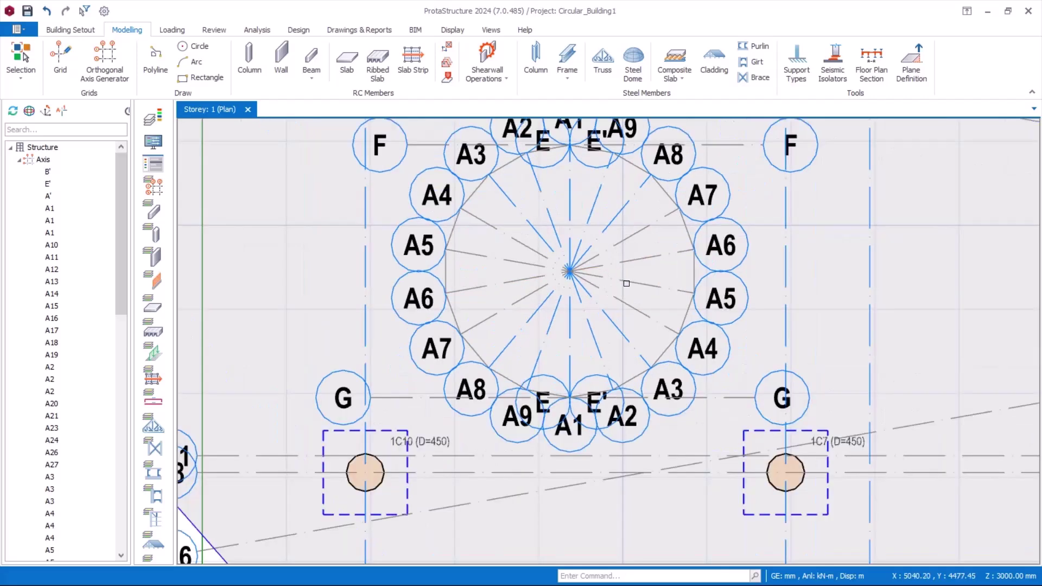
left_click(278, 61)
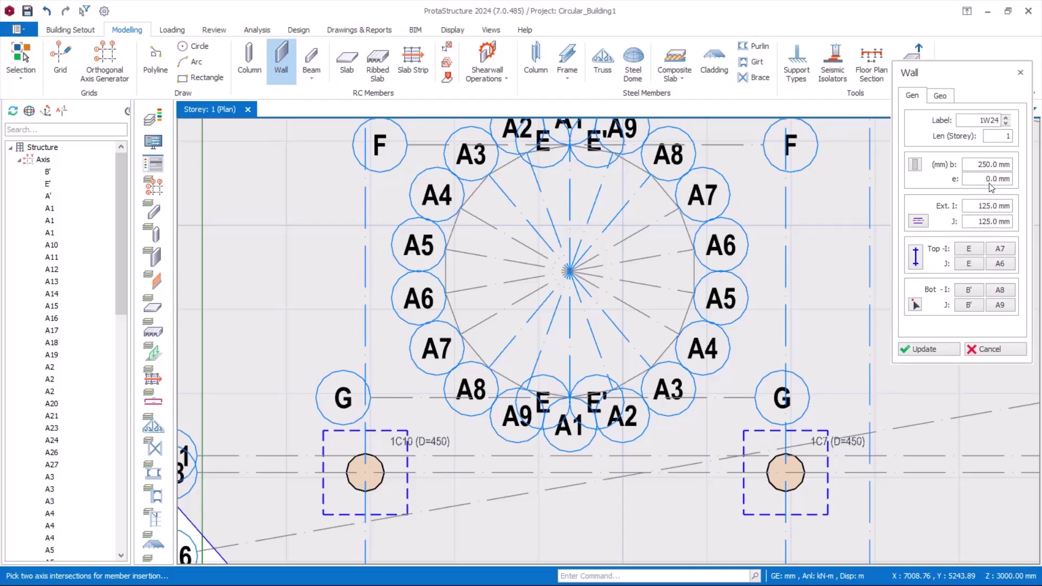
scroll(722, 217, "up", 2)
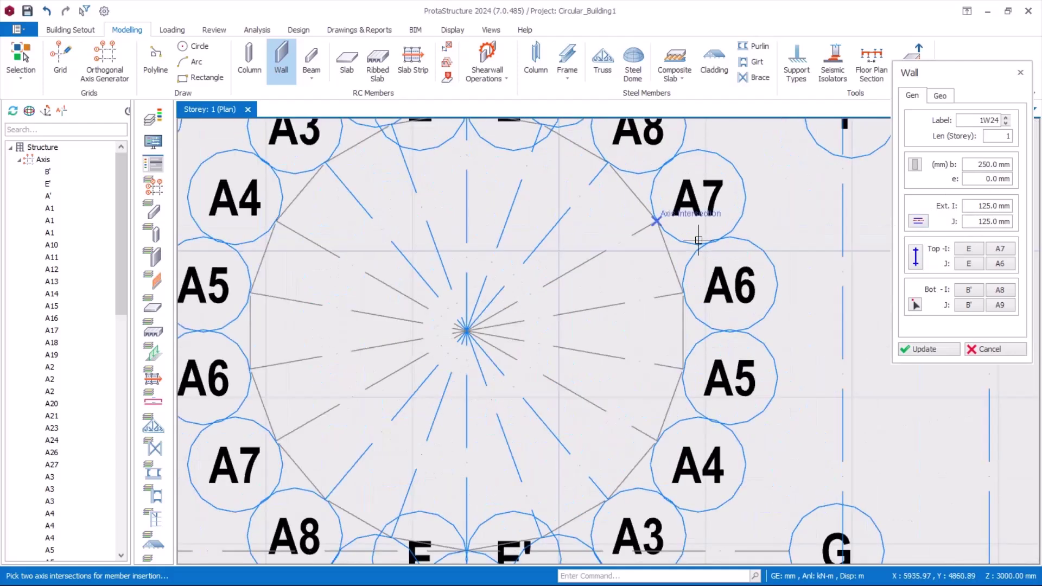
scroll(646, 264, "down", 2)
scroll(647, 264, "up", 2)
scroll(662, 279, "down", 1)
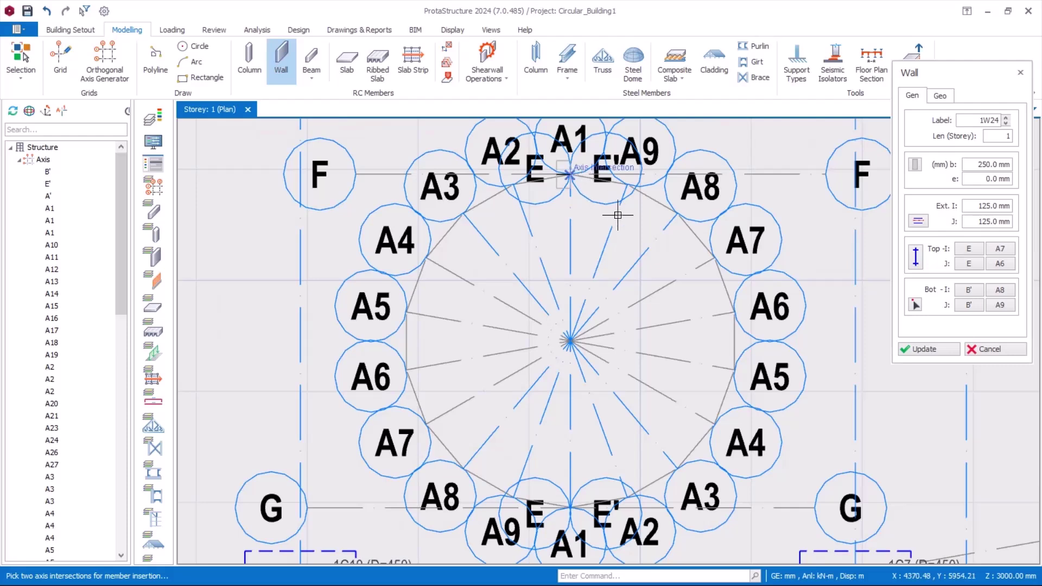
left_click(627, 185)
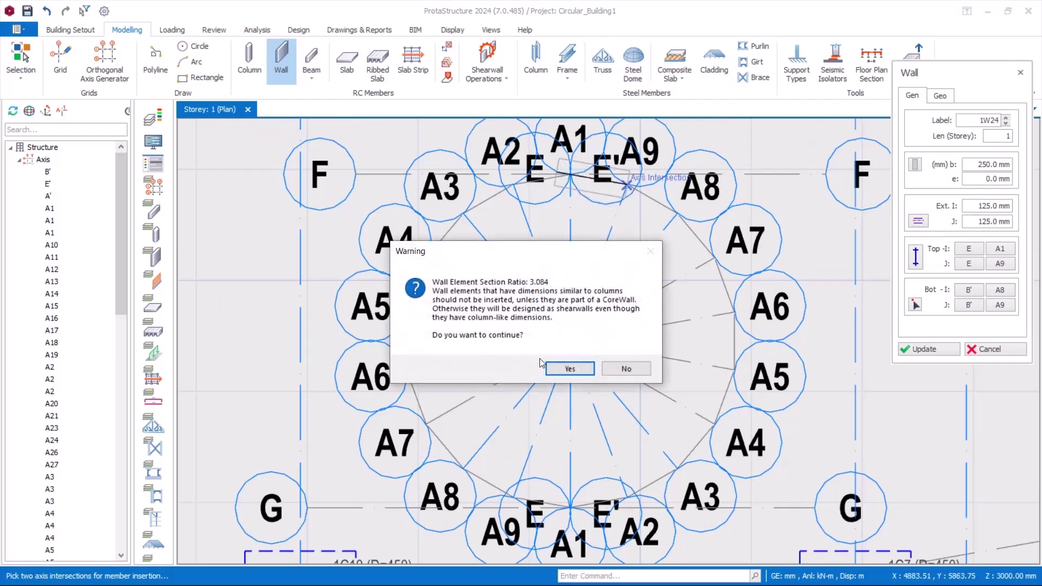
left_click(566, 369)
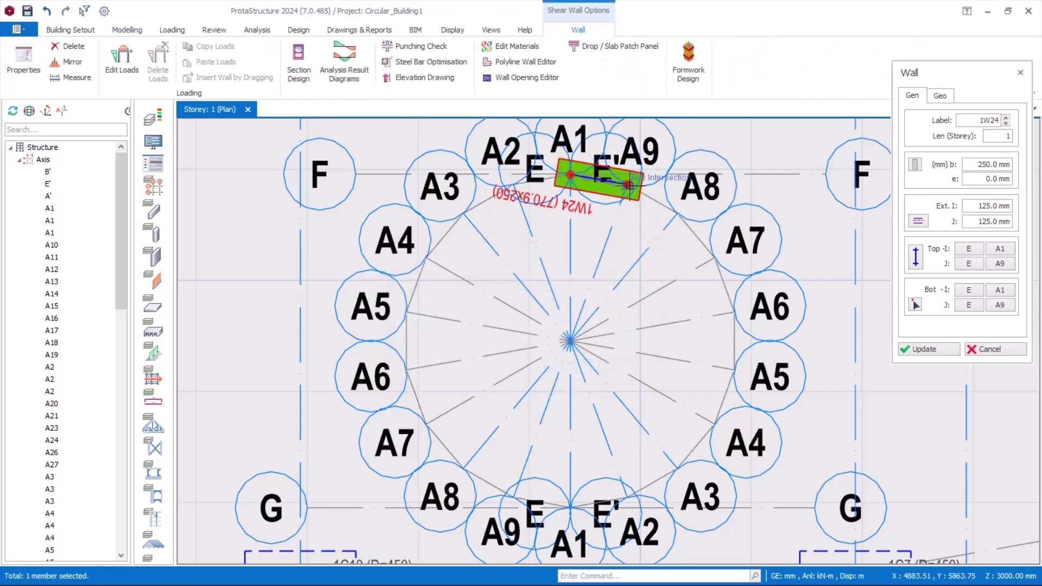
Continue the wall chain clockwise along arc axis E with segments from A9 to A8, A8 to A7 and A7 to A6
left_click(675, 215)
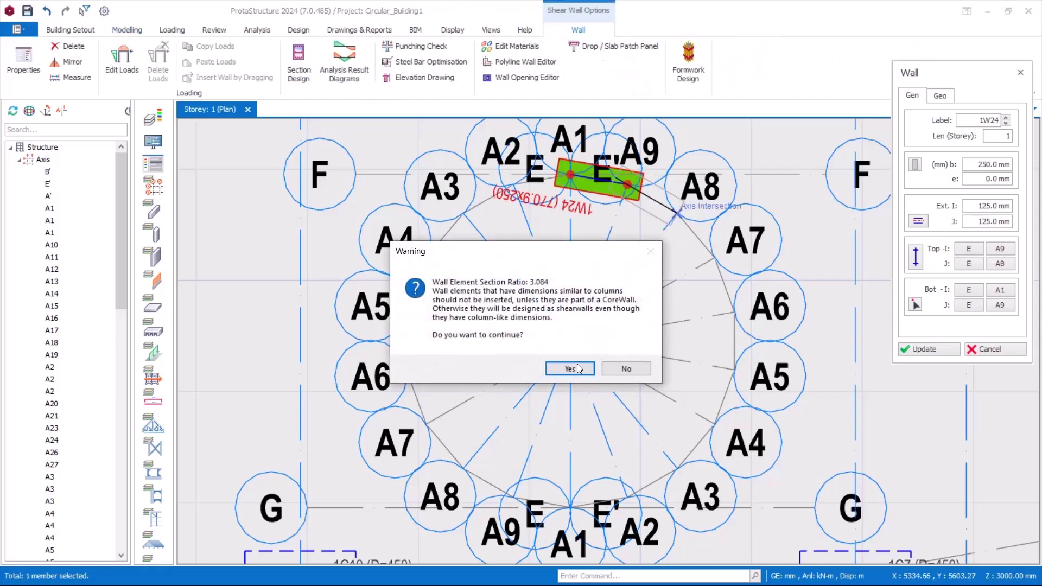
key("Return")
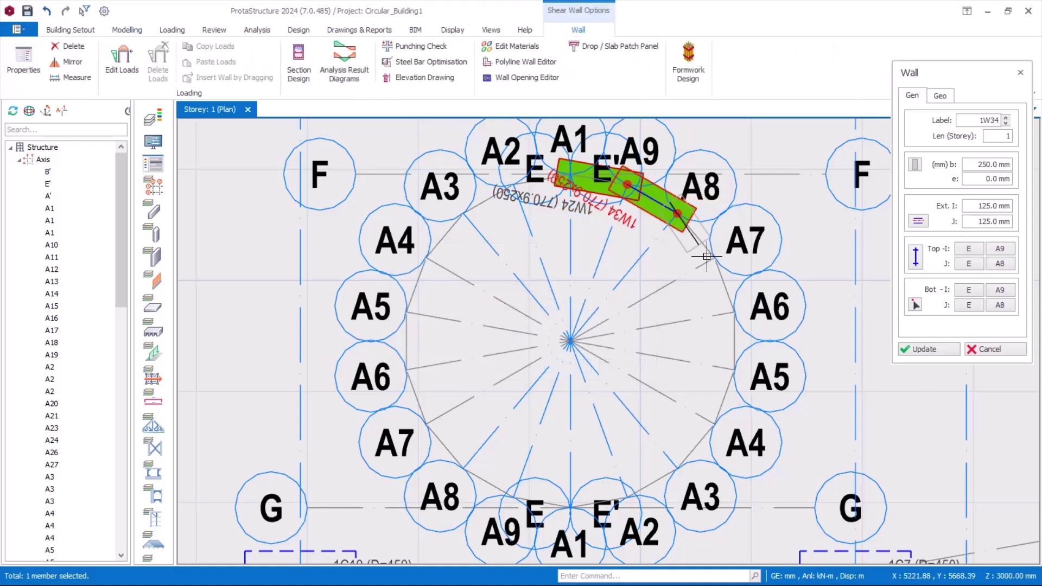
left_click(714, 265)
key("Return")
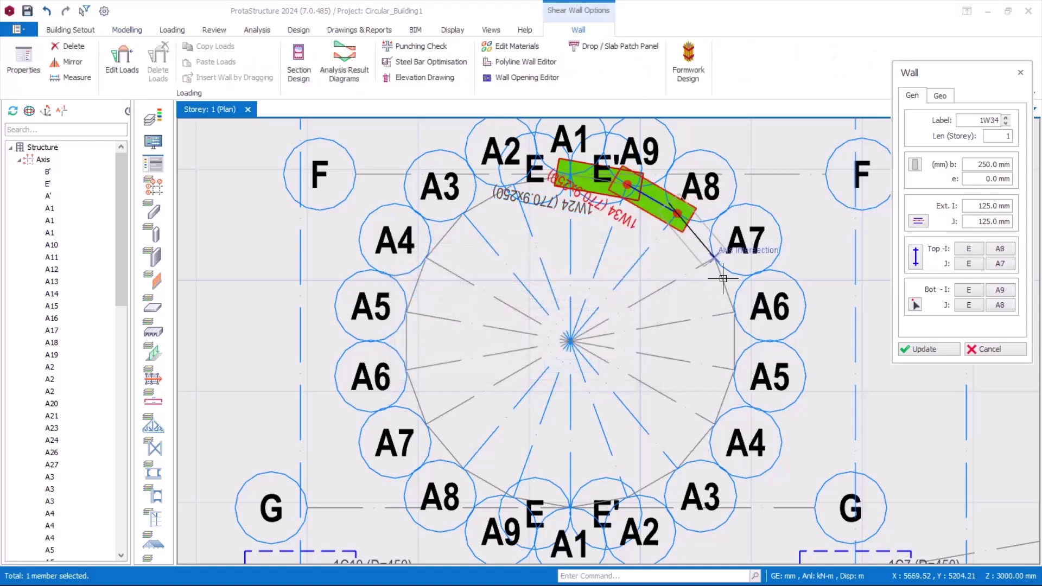
left_click(732, 313)
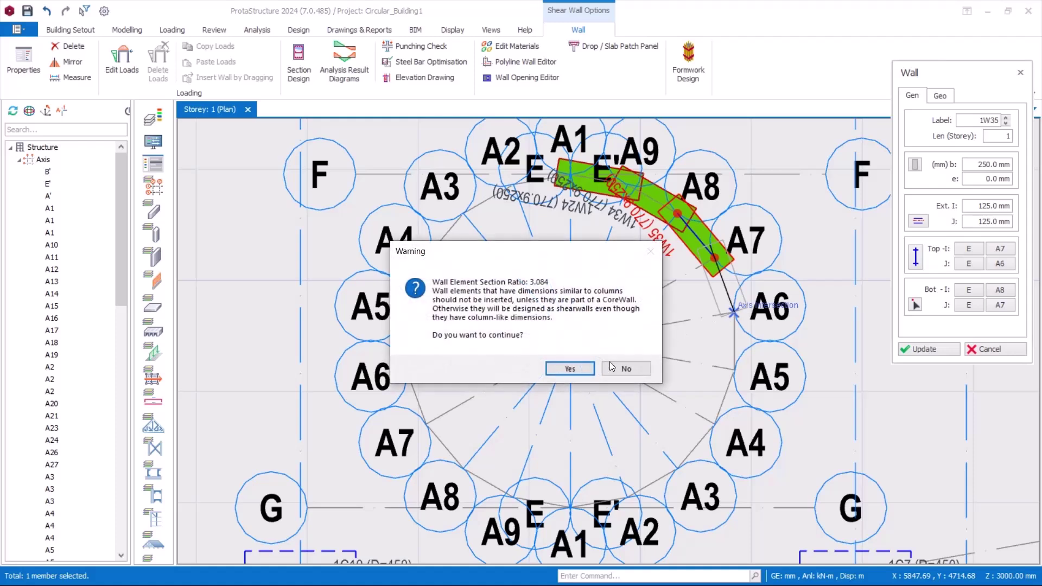
left_click(570, 369)
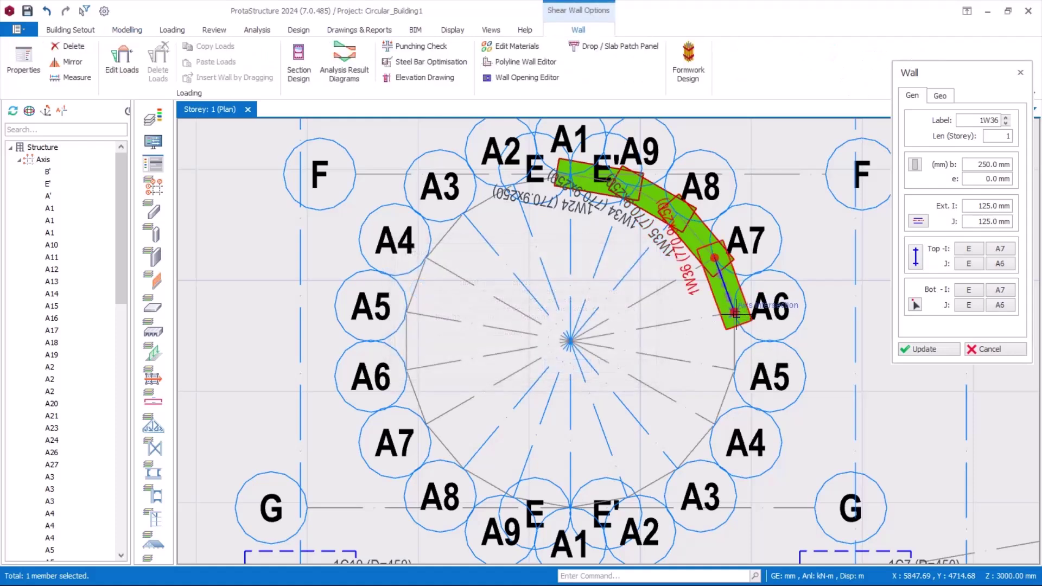
Extend the walls down arc axis E with segments from A6 through A5, A4 and A3 to A2
left_click(729, 374)
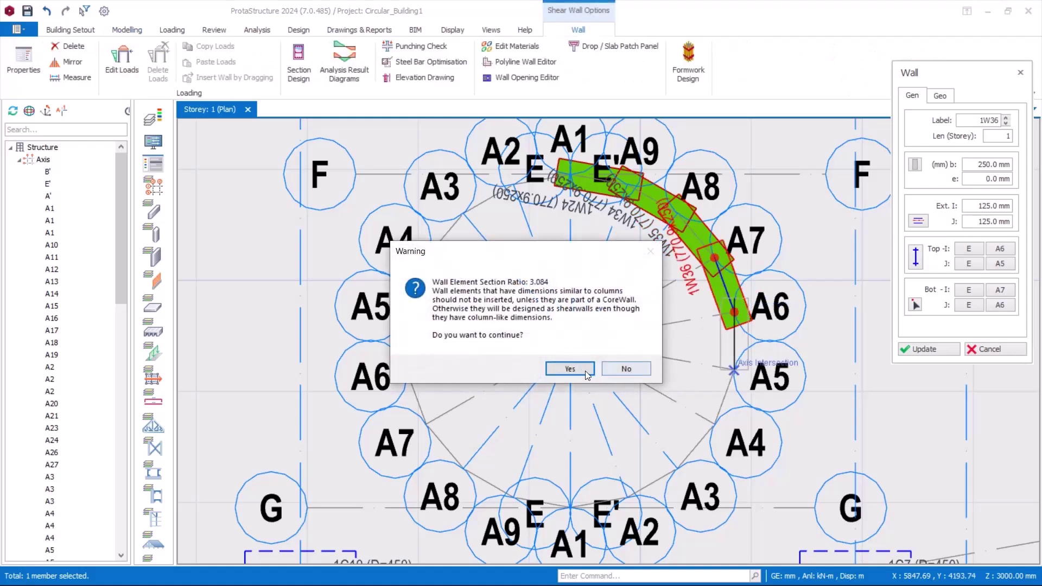
left_click(627, 368)
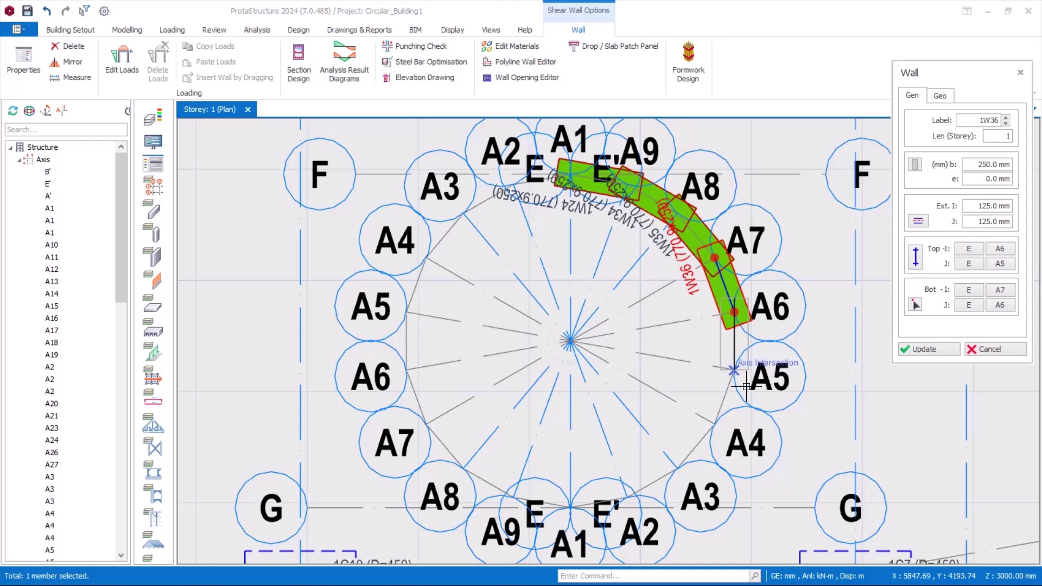
left_click(714, 424)
left_click(569, 368)
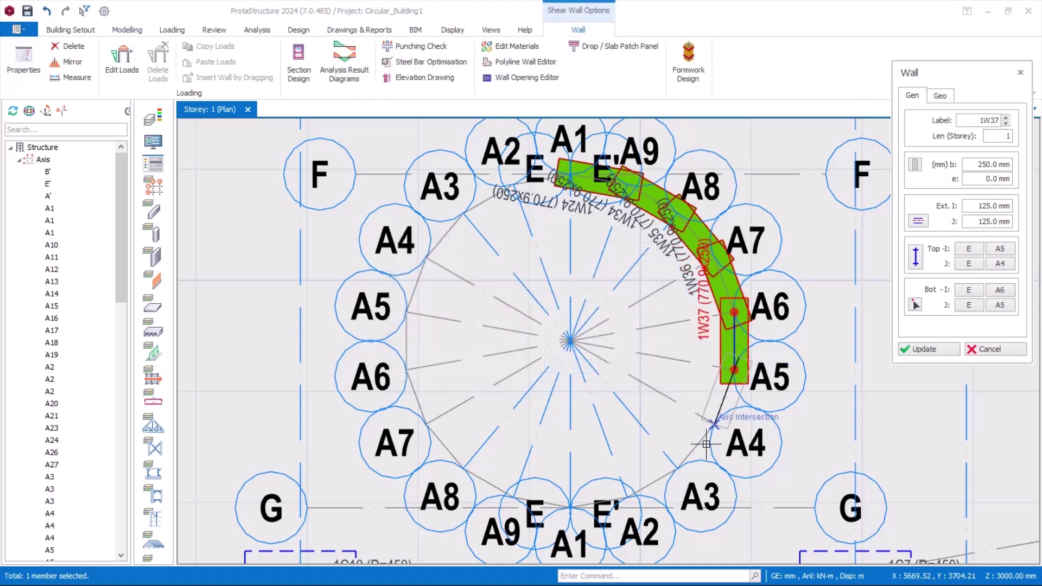
left_click(676, 467)
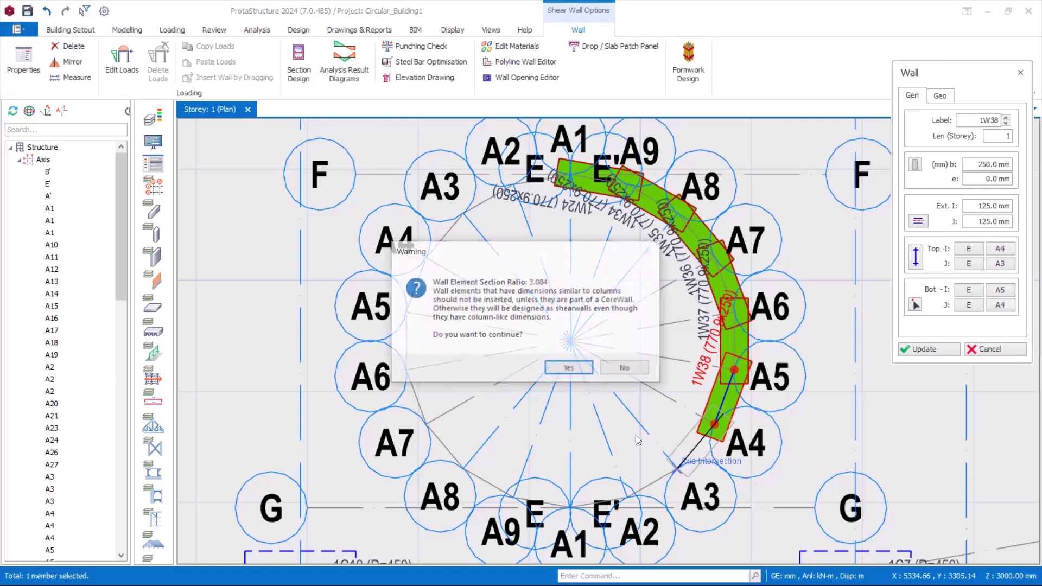
left_click(569, 368)
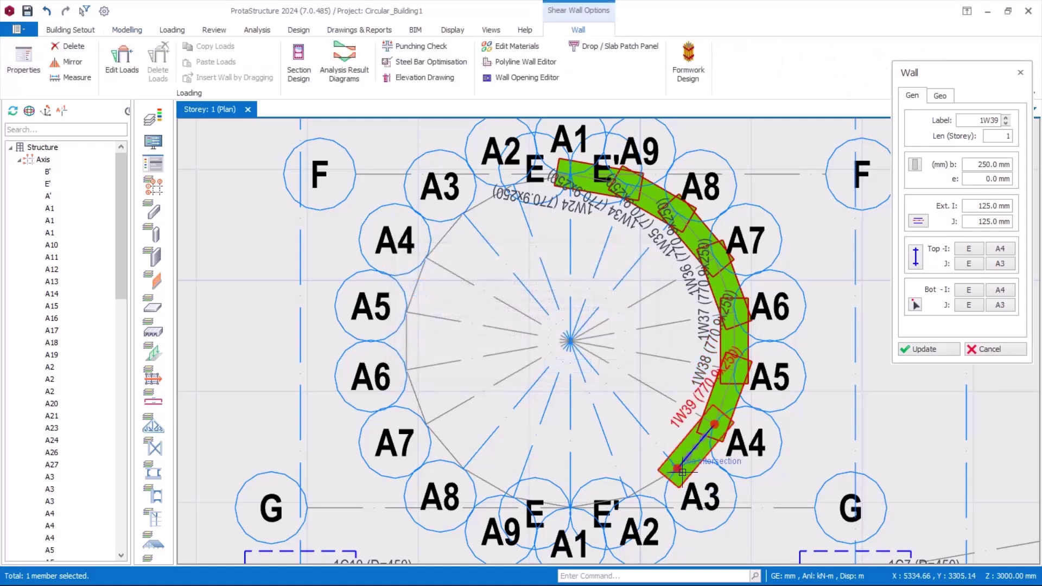
left_click(627, 497)
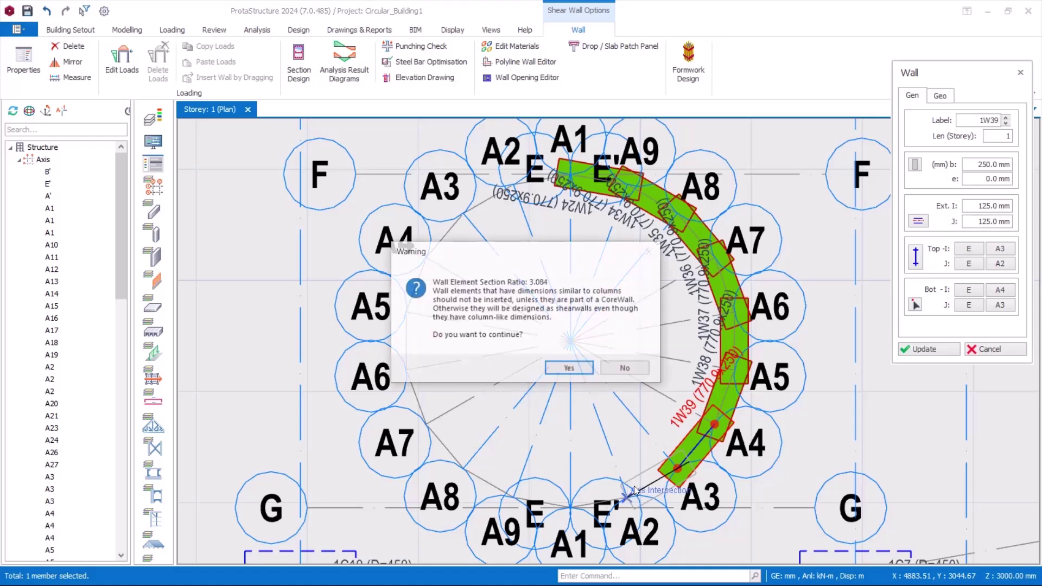
left_click(568, 368)
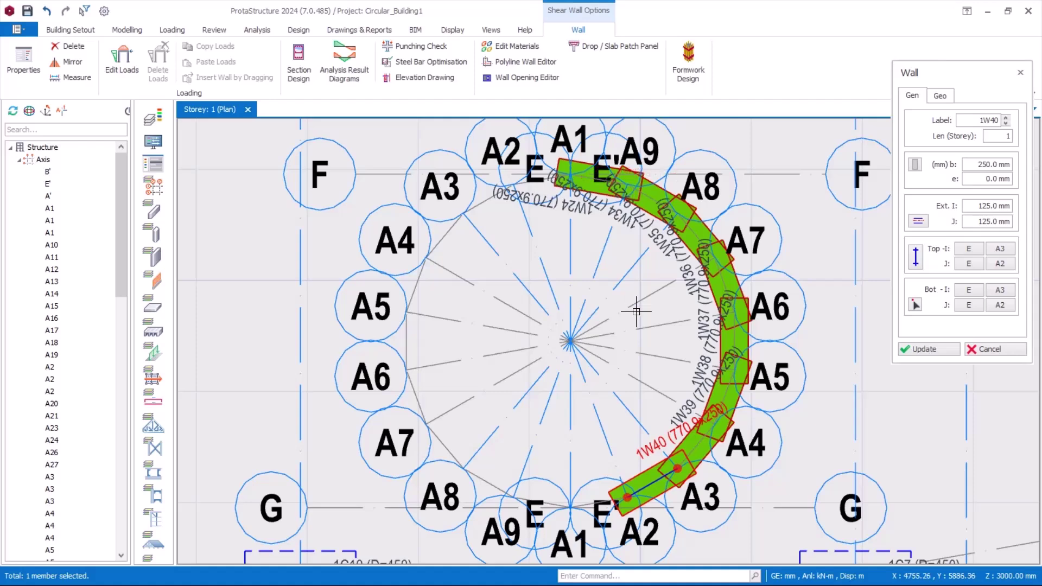
Insert walls counterclockwise along arc axis E' from the upper A1 intersection through A2 and A3 to A4
left_click(513, 186)
left_click(568, 368)
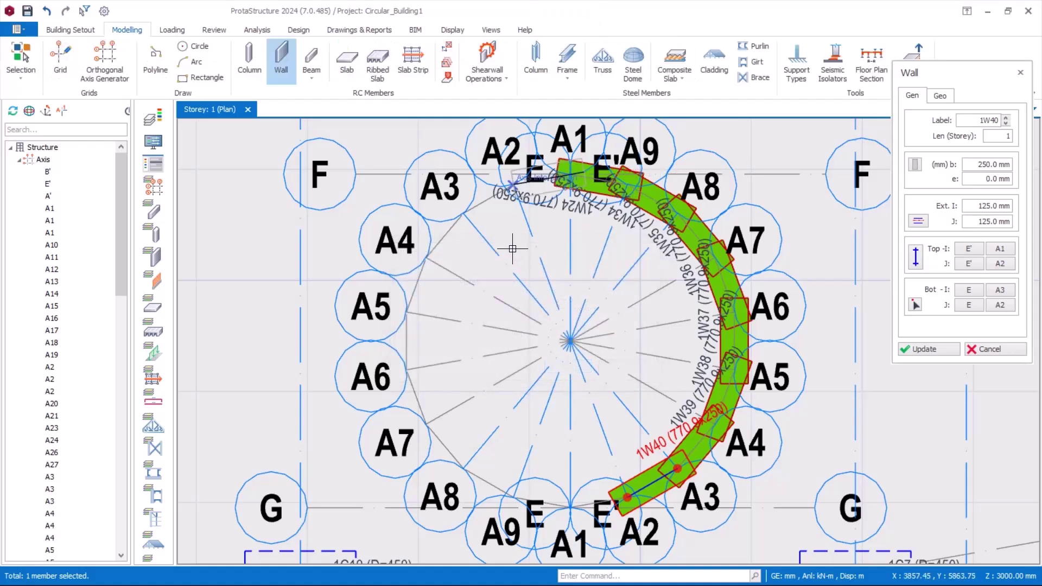
left_click(462, 214)
left_click(570, 369)
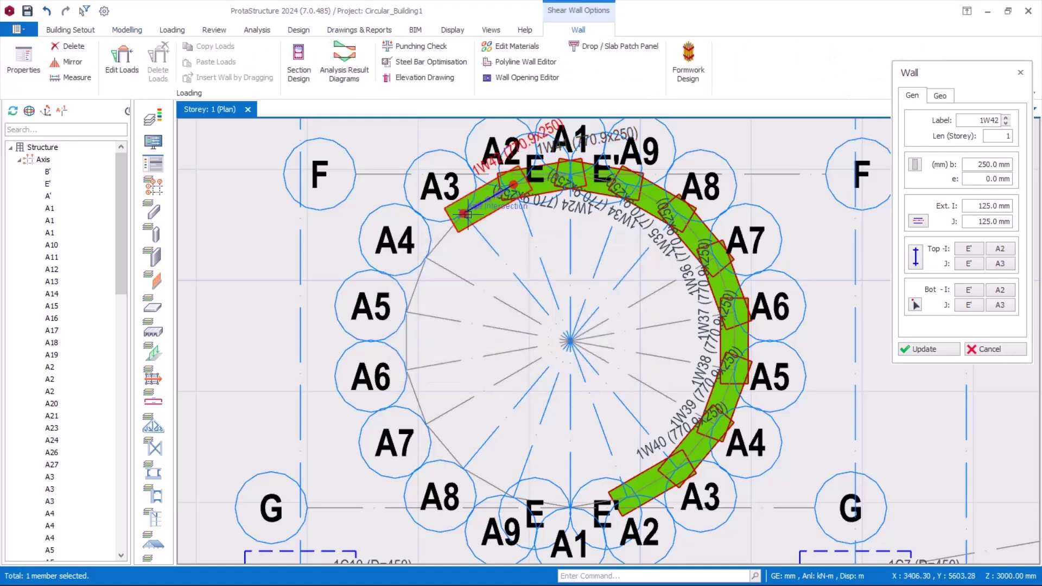
left_click(427, 257)
left_click(569, 369)
Continue the walls along arc axis E' with segments from A4 to A5, A5 to A6 and A6 to A7
left_click(415, 319)
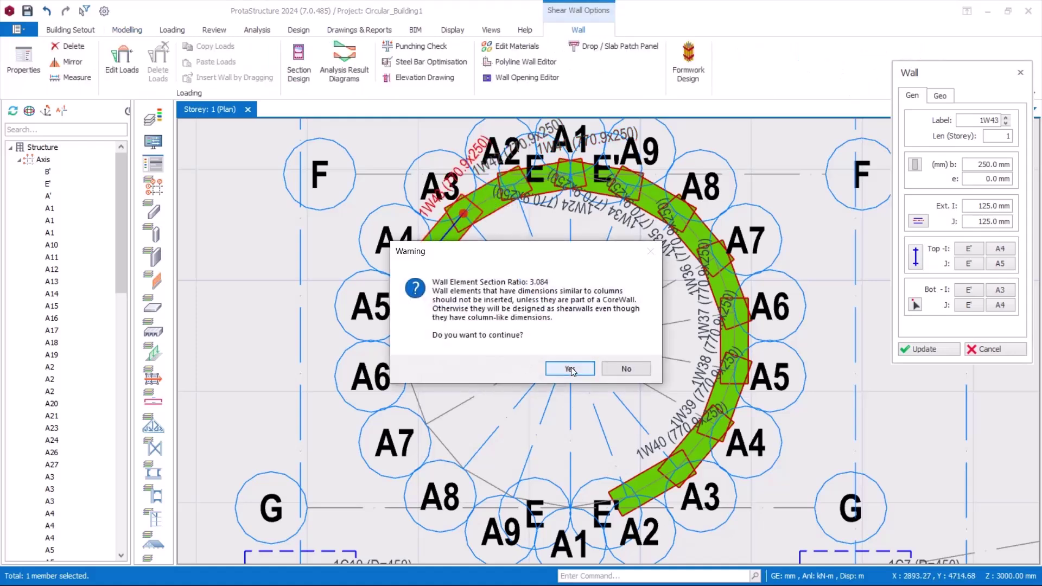
left_click(569, 368)
left_click(407, 369)
left_click(569, 368)
left_click(421, 365)
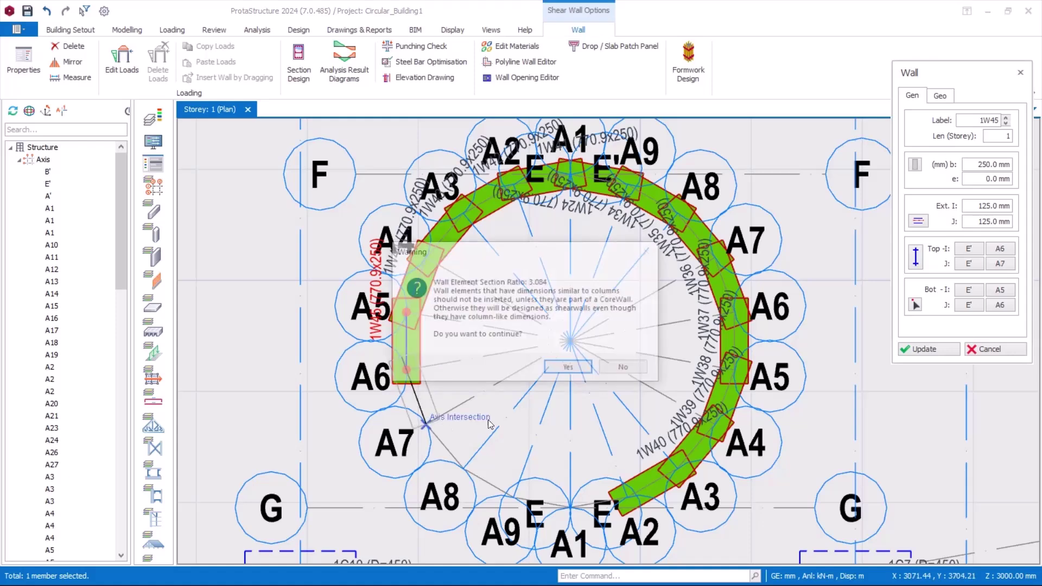
left_click(570, 369)
Add the last walls on arc axis E' from A7 to A8 and A8 to A9, leaving the bottom open, and end wall insertion
left_click(464, 465)
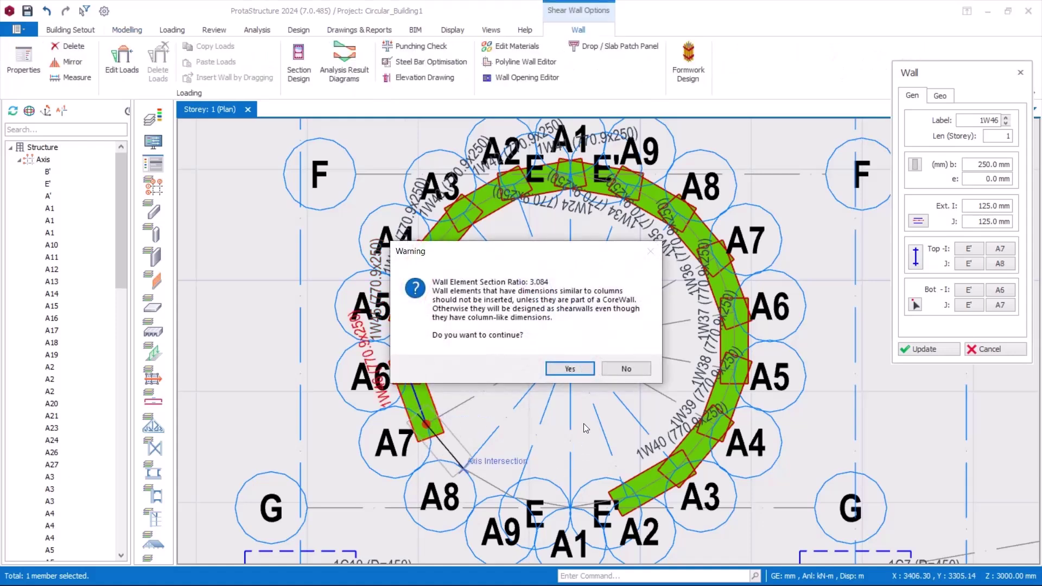
left_click(570, 369)
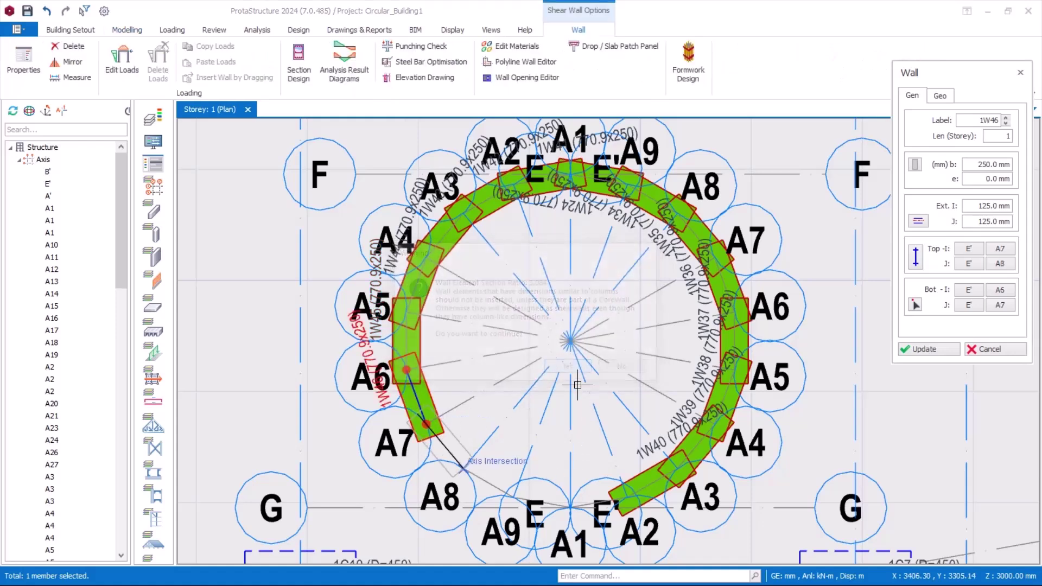
left_click(473, 477)
left_click(509, 495)
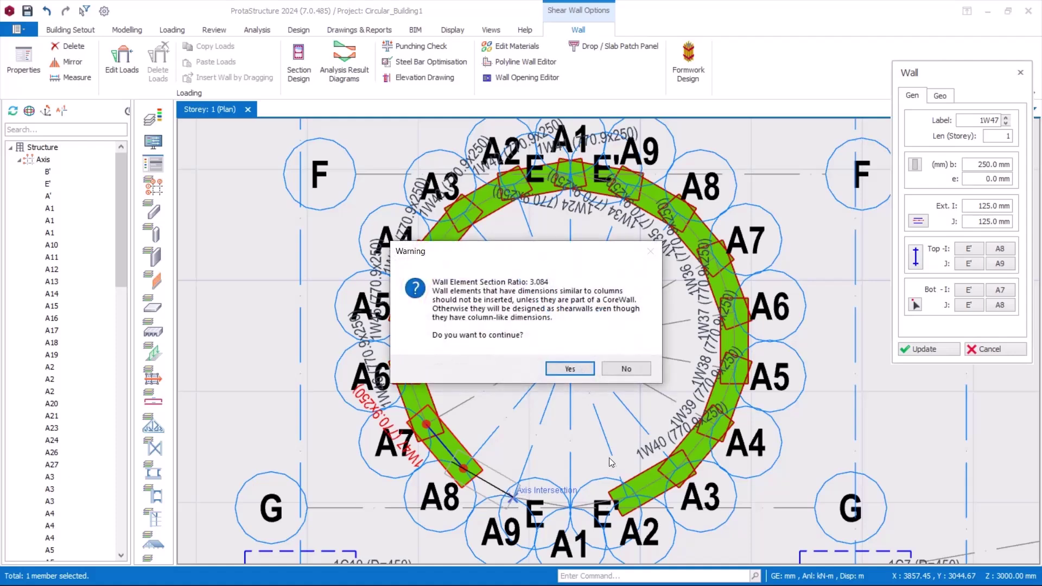
left_click(570, 369)
scroll(557, 472, "down", 1)
scroll(614, 431, "up", 3)
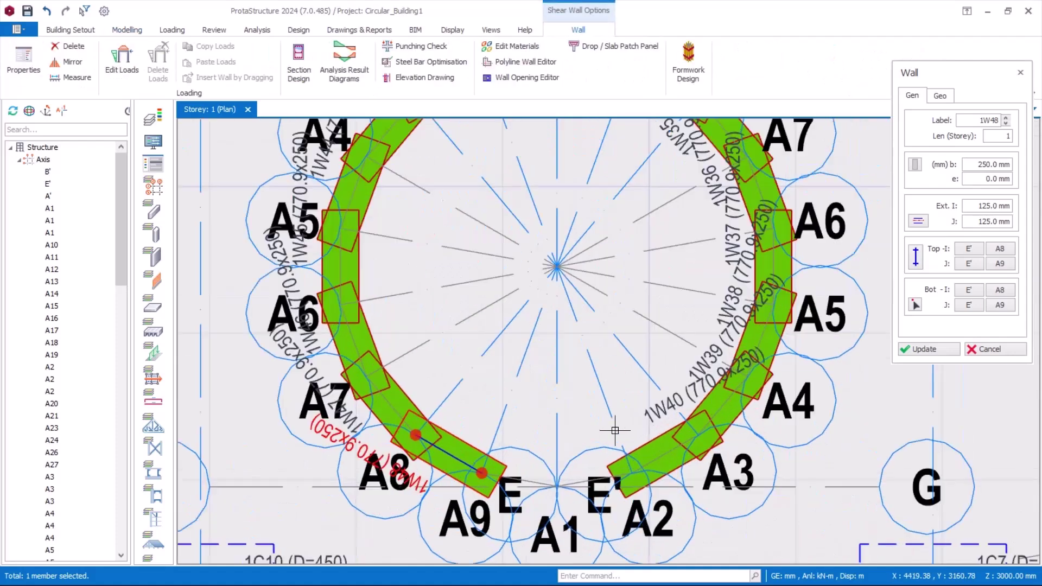
scroll(567, 500, "up", 1)
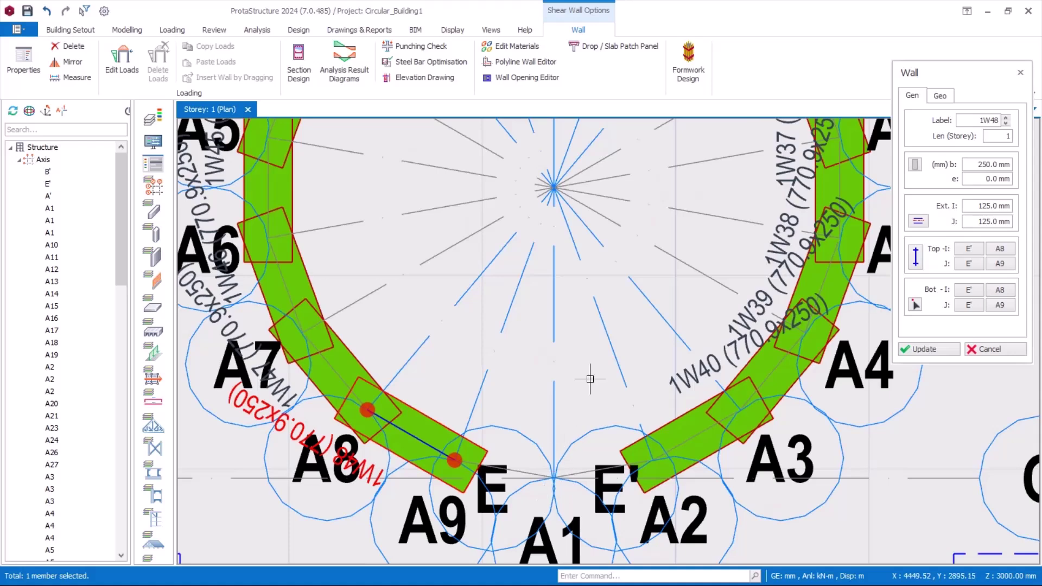
scroll(549, 454, "down", 1)
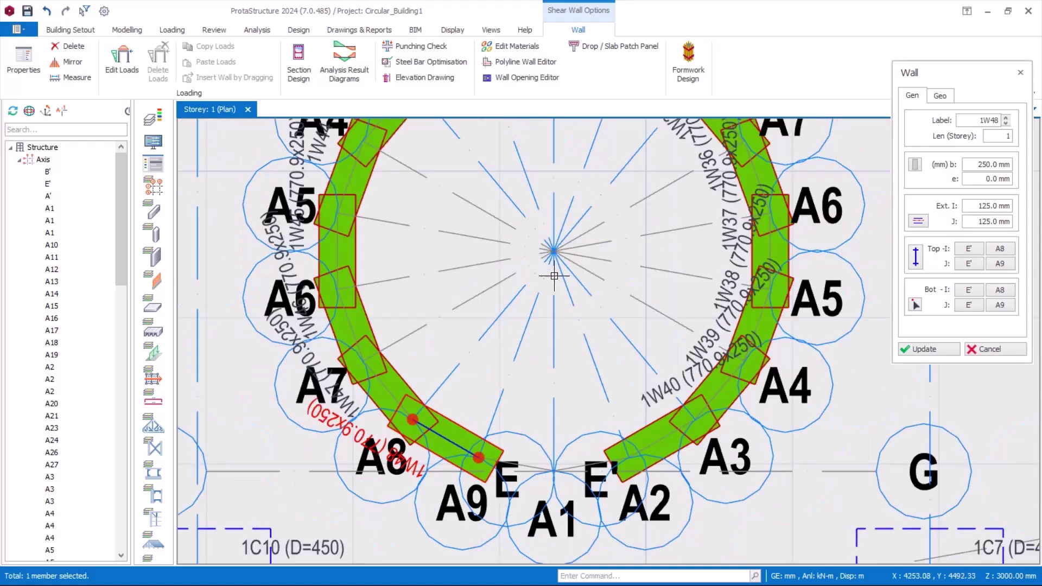
scroll(564, 314, "down", 1)
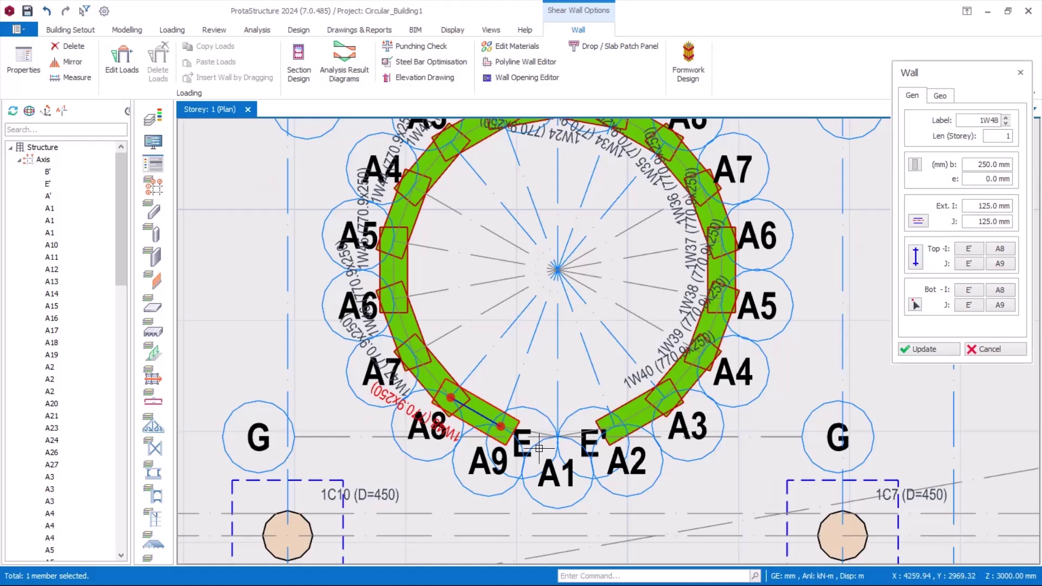
left_click(1008, 355)
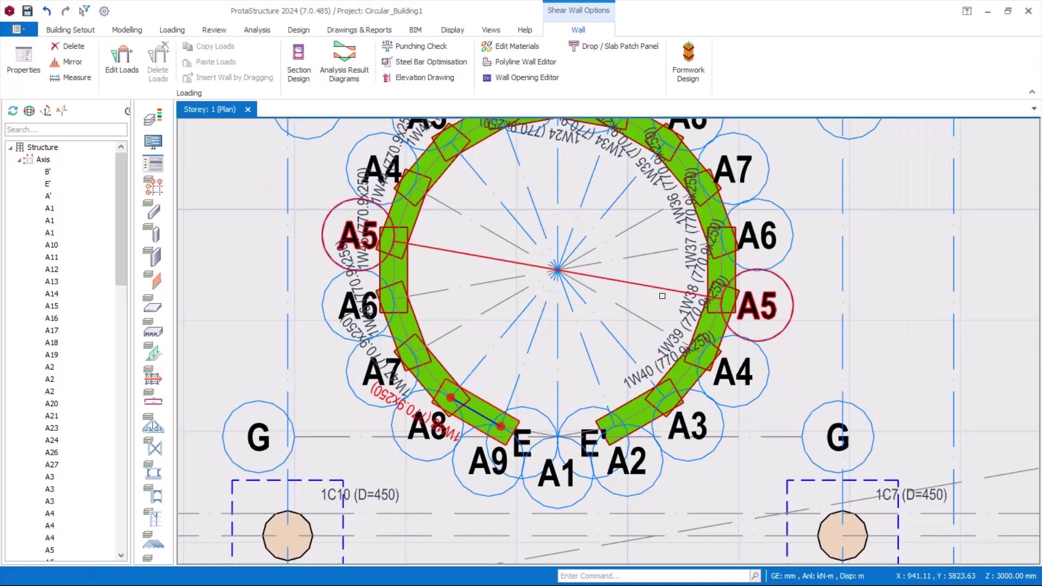
Select the wall segments on arc axis E' from A9 through A8, A7 and A6 to A5
middle_click_drag(511, 152, 530, 179)
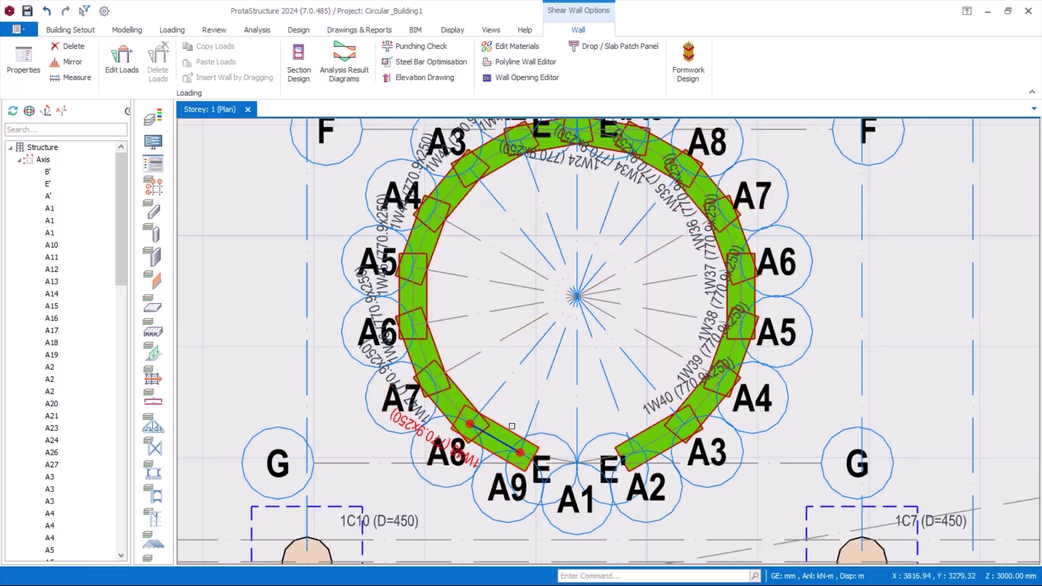
left_click(503, 426)
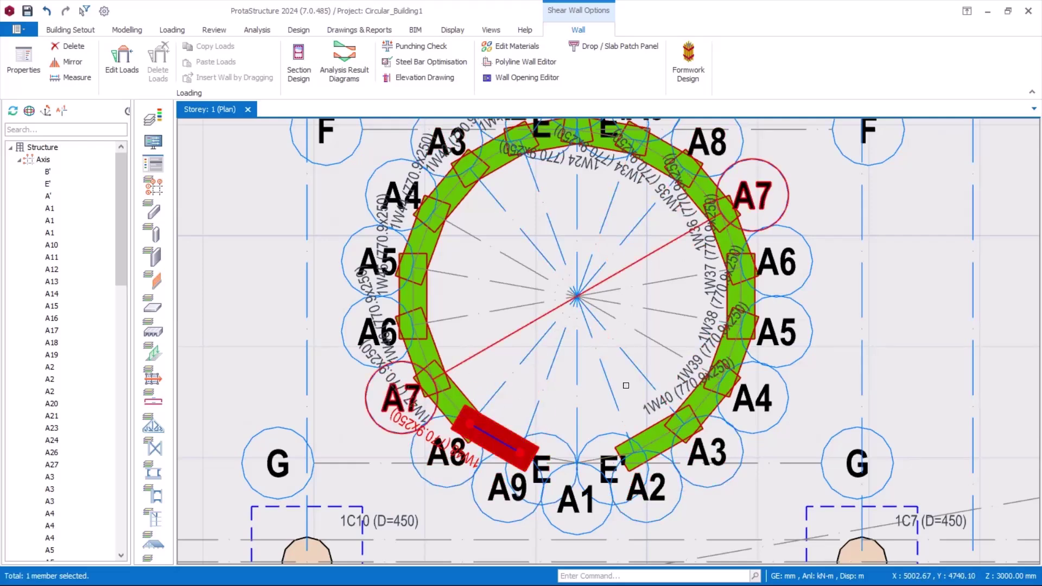
middle_click_drag(625, 218, 625, 271)
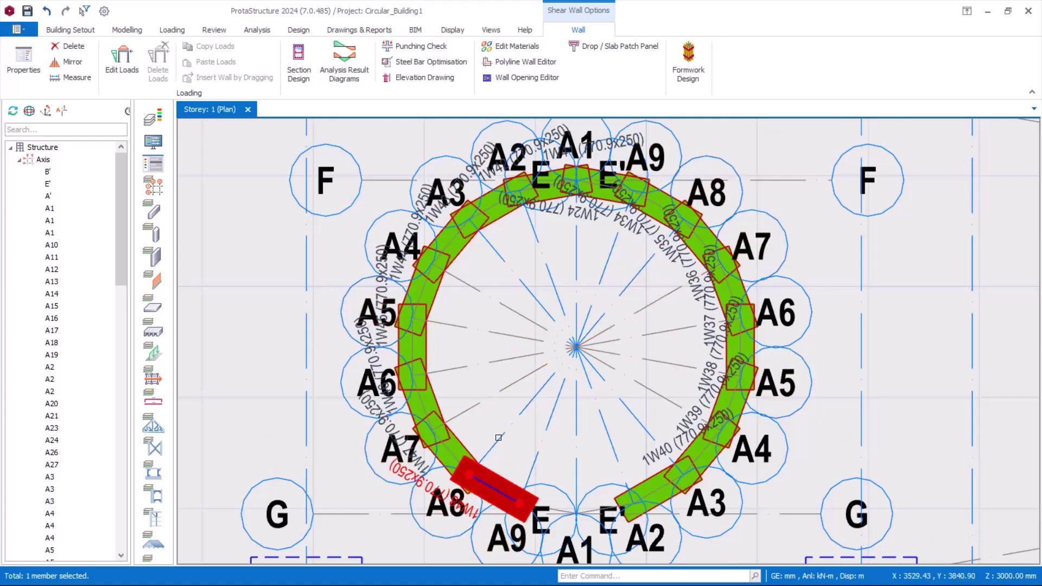
left_click(456, 442)
left_click(416, 394)
left_click(429, 337)
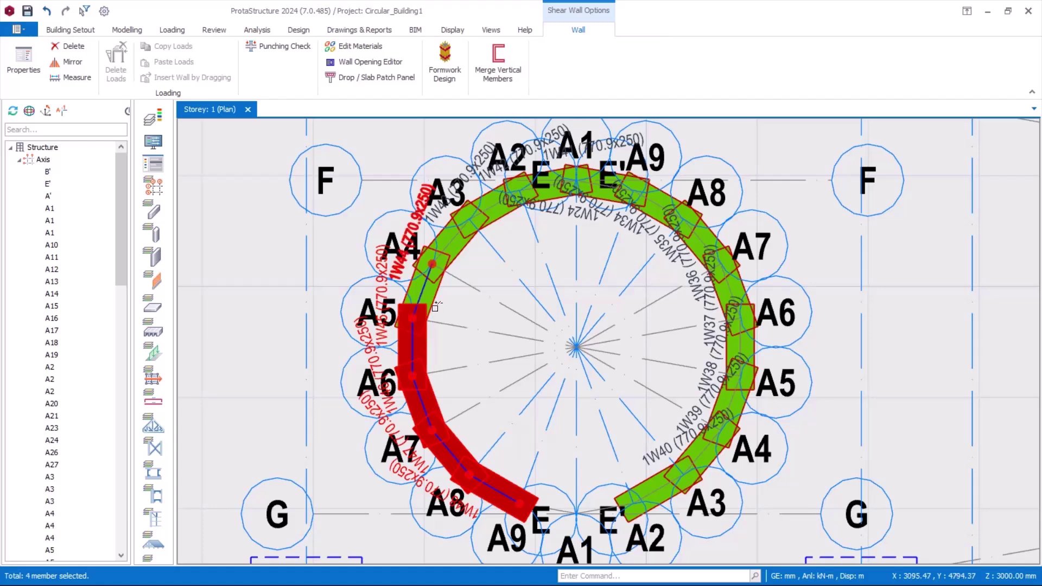
Add the arc axis E' wall segments from A5 through A4, A3 and A2 to the upper A1 to the selection
left_click(442, 274)
left_click(478, 234)
left_click(505, 194)
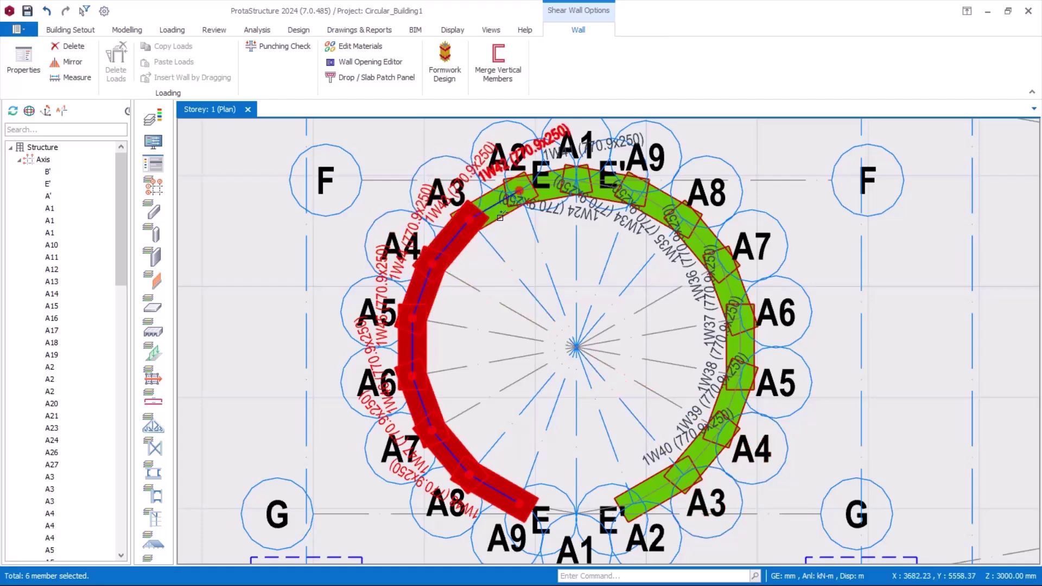
scroll(575, 189, "up", 3)
left_click(533, 205)
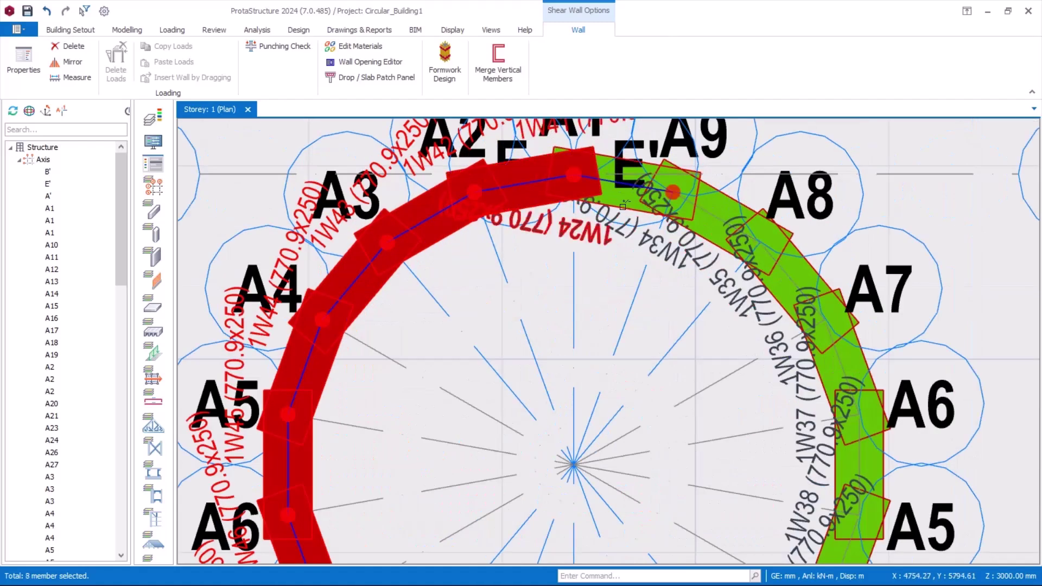
Extend the selection along arc axis E with the wall segments from the upper A1 through A9, A8 and A7 to A6
left_click(624, 204)
left_click(702, 236)
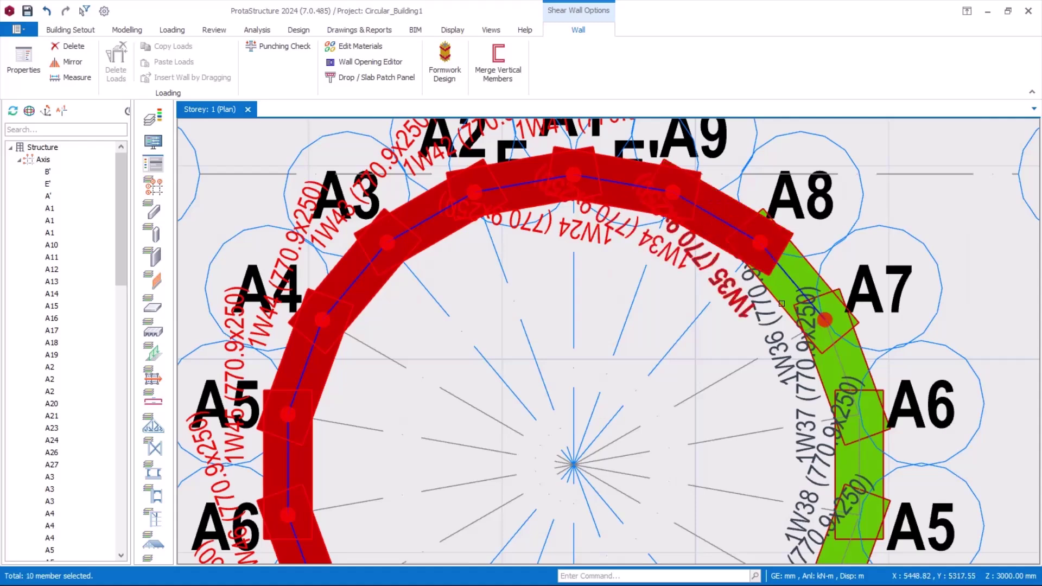
left_click(782, 301)
left_click(854, 380)
Add the remaining arc axis E wall segments from A6 through A5, A4 and A3 to A2 to the selection
scroll(689, 252, "down", 2)
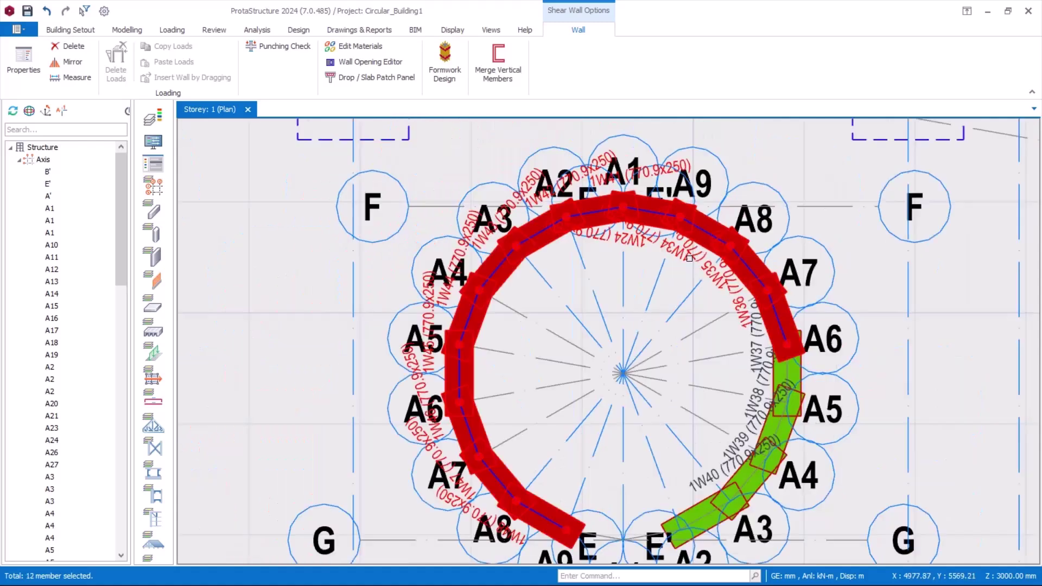
scroll(814, 434, "up", 1)
left_click(761, 274)
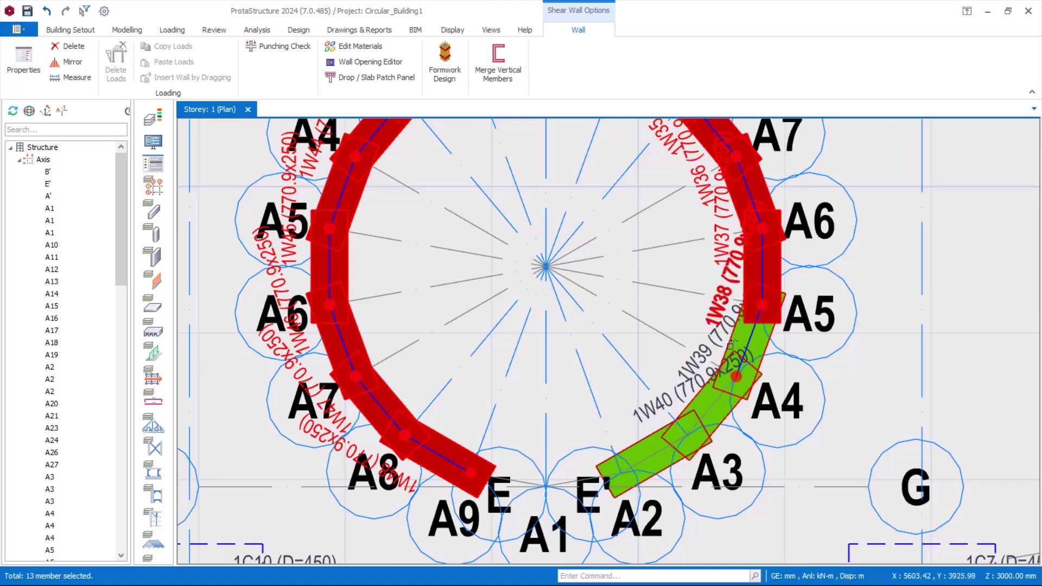
left_click(730, 347)
left_click(693, 399)
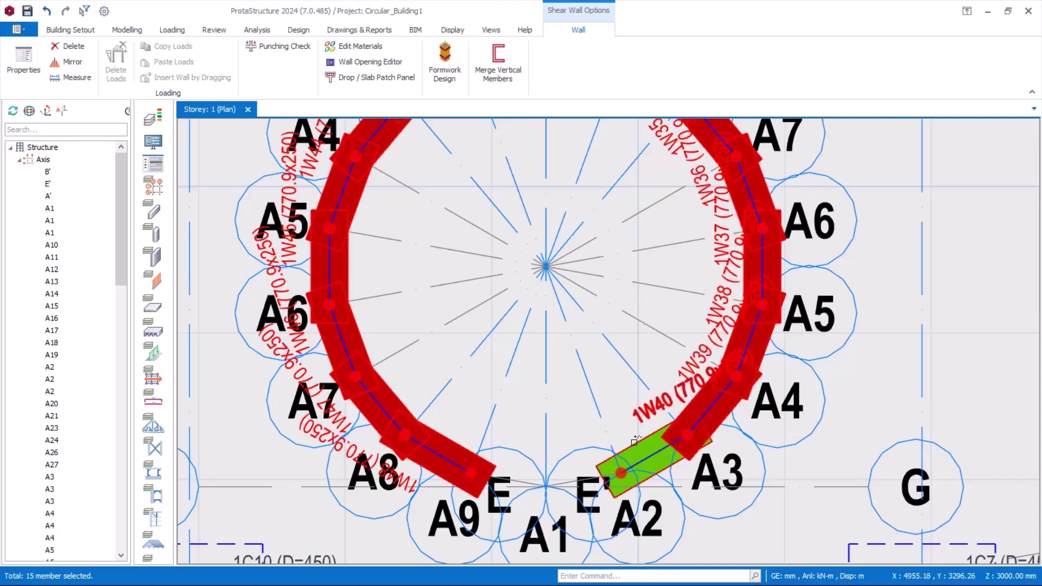
left_click(636, 440)
Merge the selected wall segments into one vertical member and select the merged circular wall
scroll(629, 351, "down", 2)
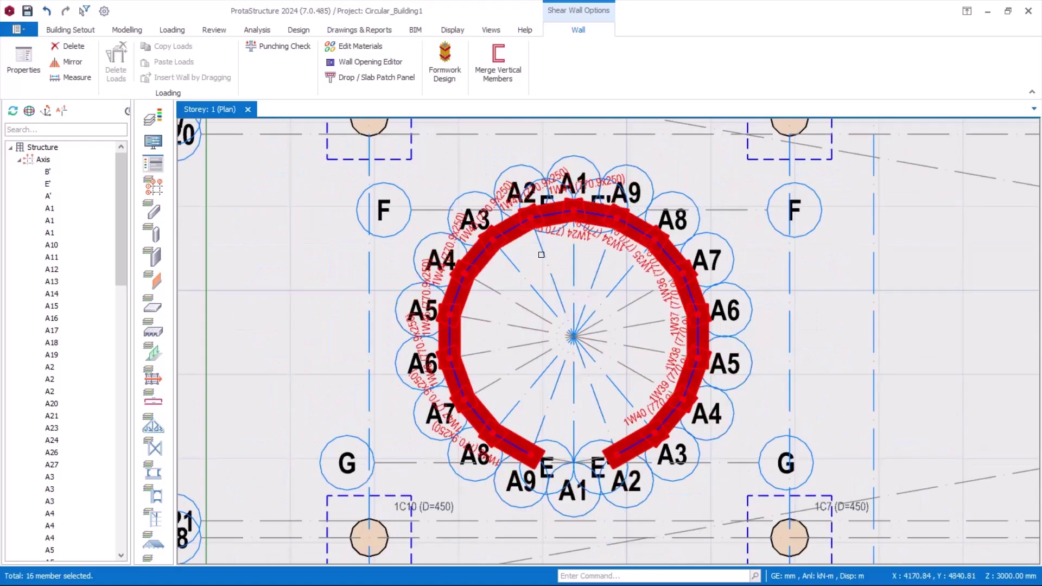
left_click(505, 74)
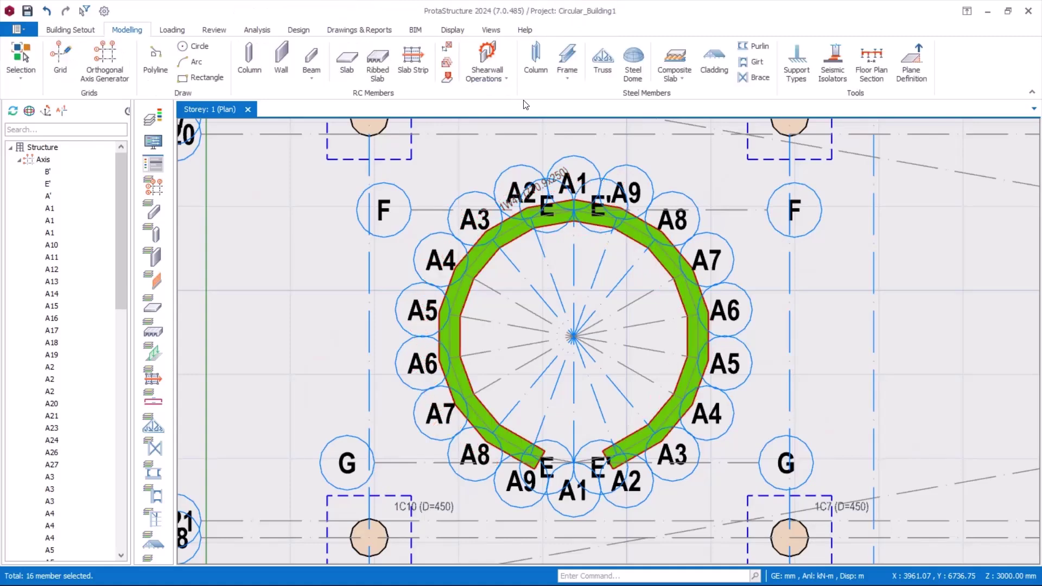
scroll(509, 272, "up", 1)
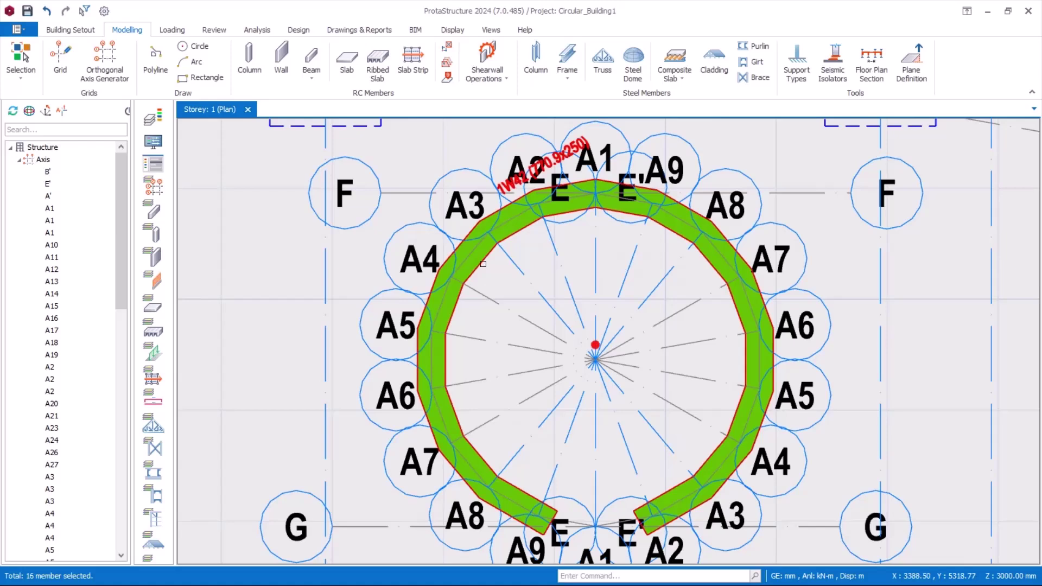
left_click(487, 264)
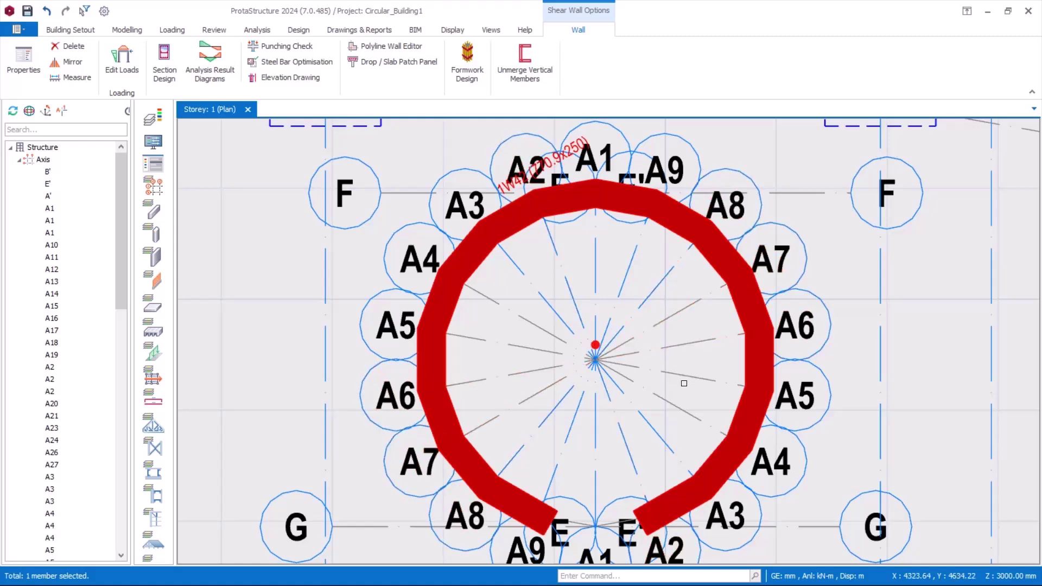
Change the Storey 1 view to 3D and examine the merged circular wall and its open side
scroll(599, 356, "down", 3)
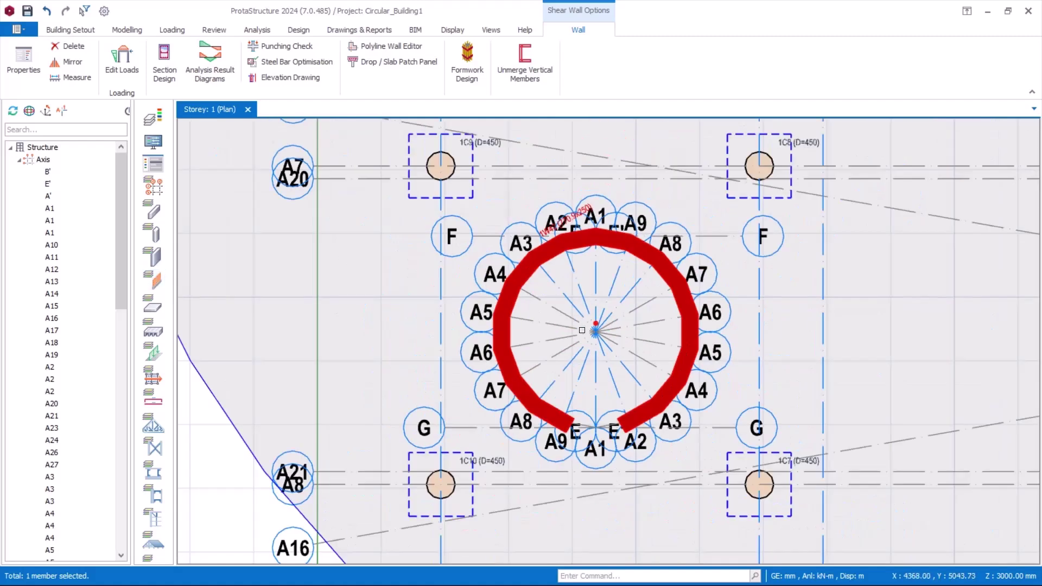
left_click(21, 160)
left_click(76, 184)
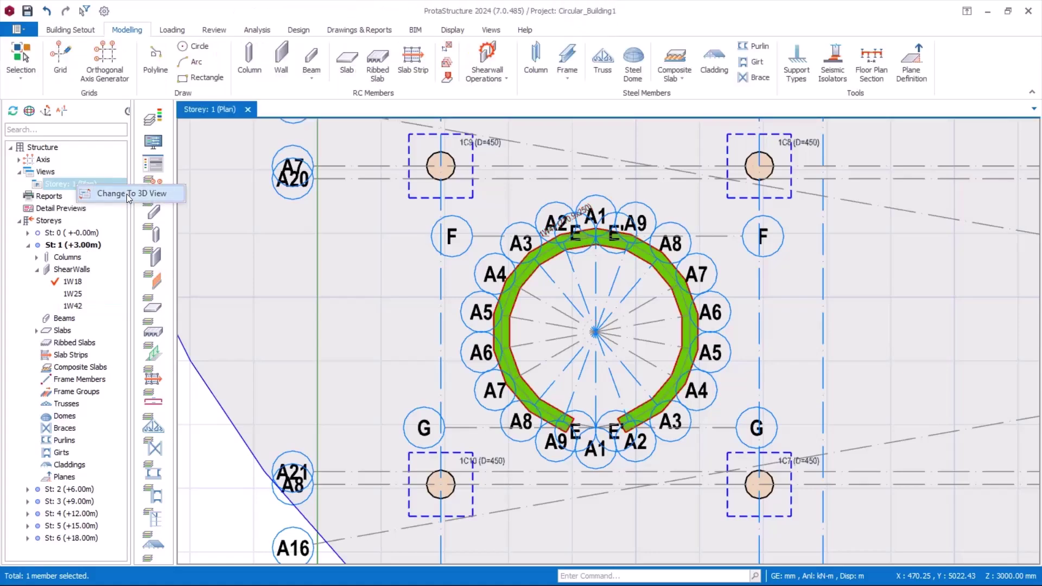
middle_click_drag(746, 373, 623, 349)
scroll(565, 453, "up", 10)
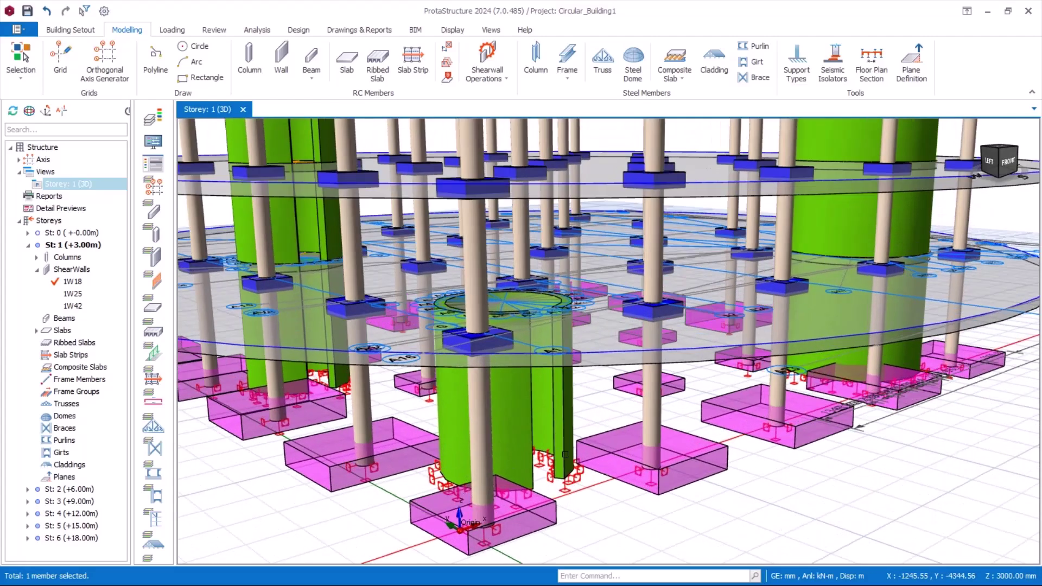
scroll(565, 453, "down", 5)
middle_click_drag(565, 453, 635, 252)
scroll(585, 409, "up", 5)
Select the Storey 1 slab around the merged wall and return to the plan view at that wall
left_click(596, 288)
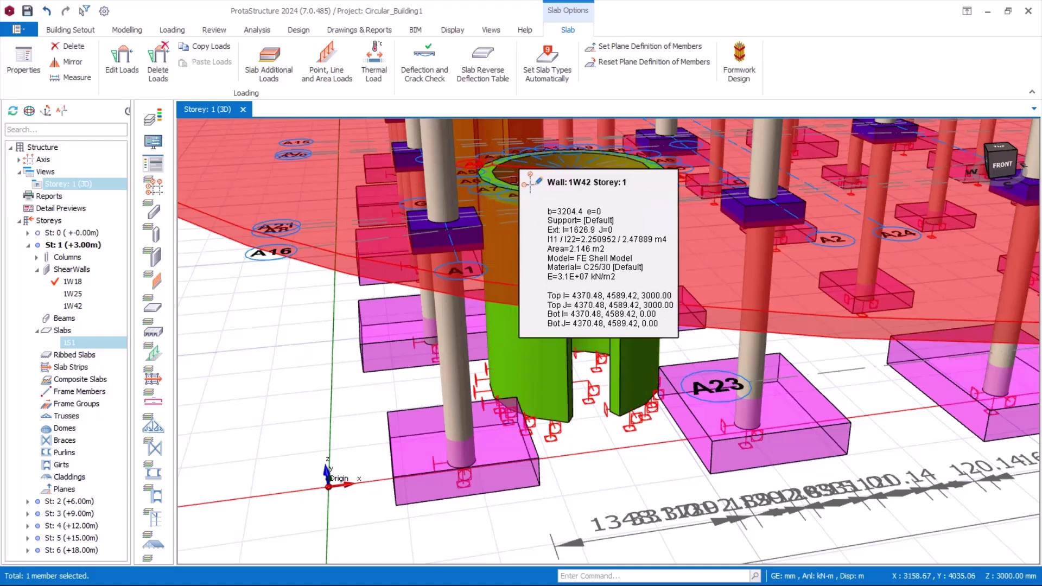
scroll(555, 215, "down", 2)
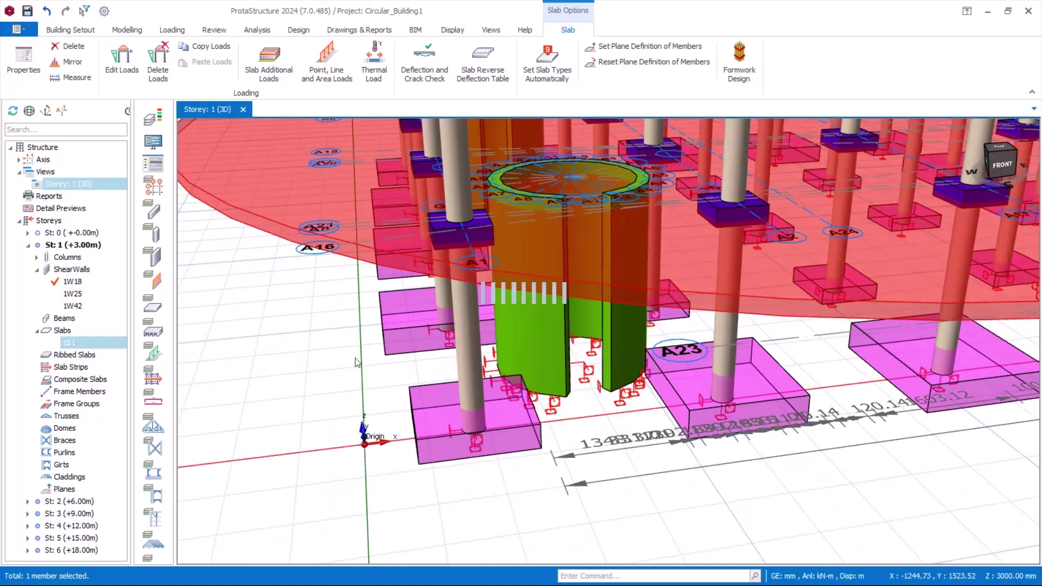
key("F5")
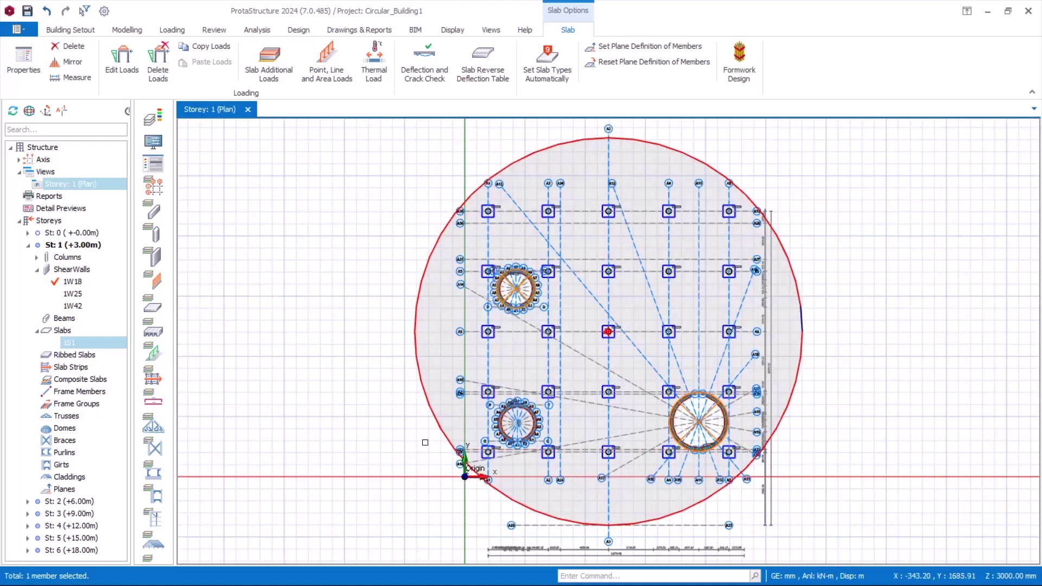
scroll(483, 437, "up", 6)
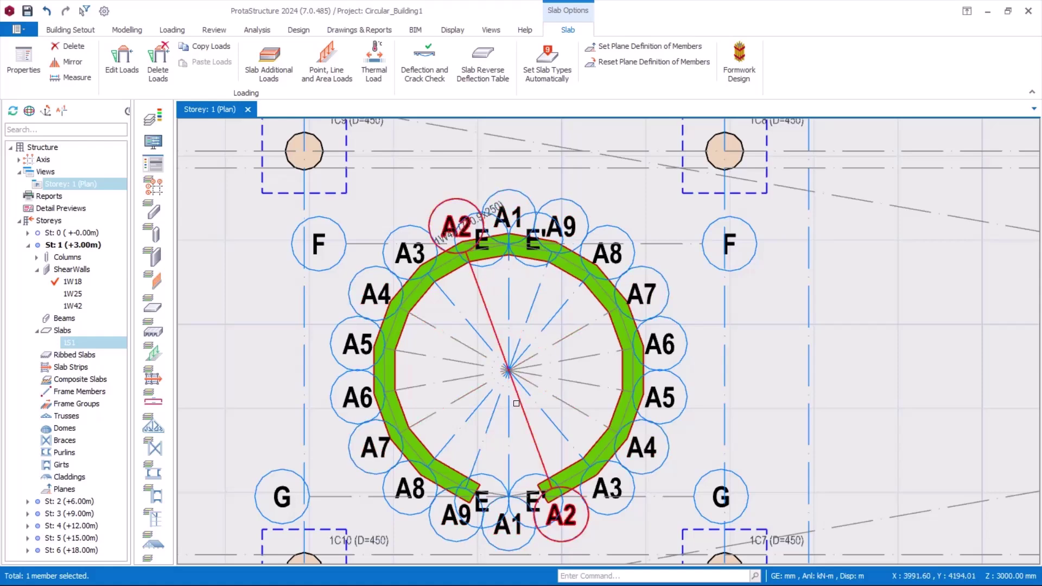
Insert a circular slab opening about 3254 mm in diameter, centred on the arc centre and reaching the wall's outer corner near A6
left_click(126, 31)
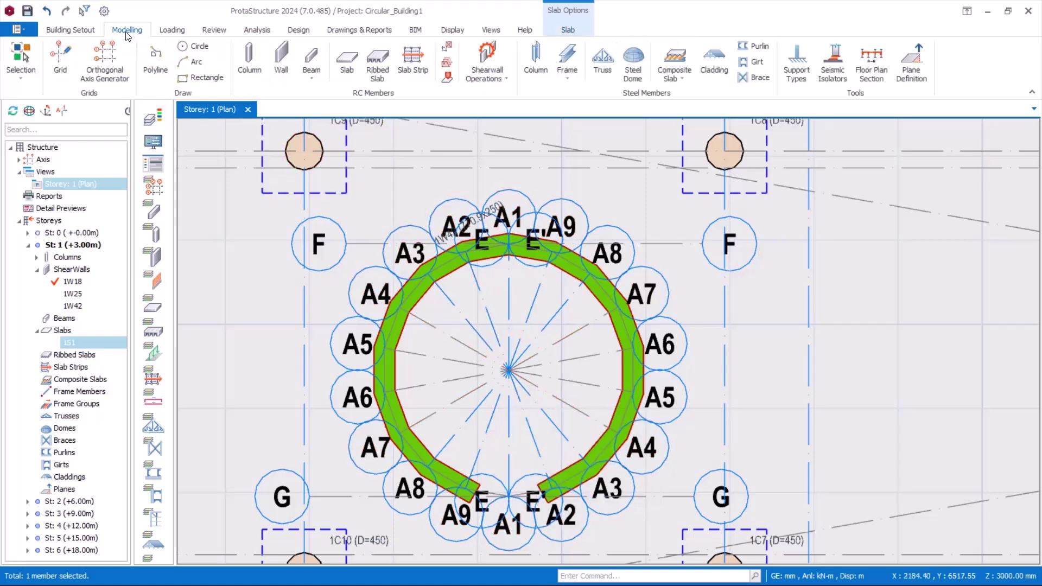
left_click(448, 48)
left_click(1005, 143)
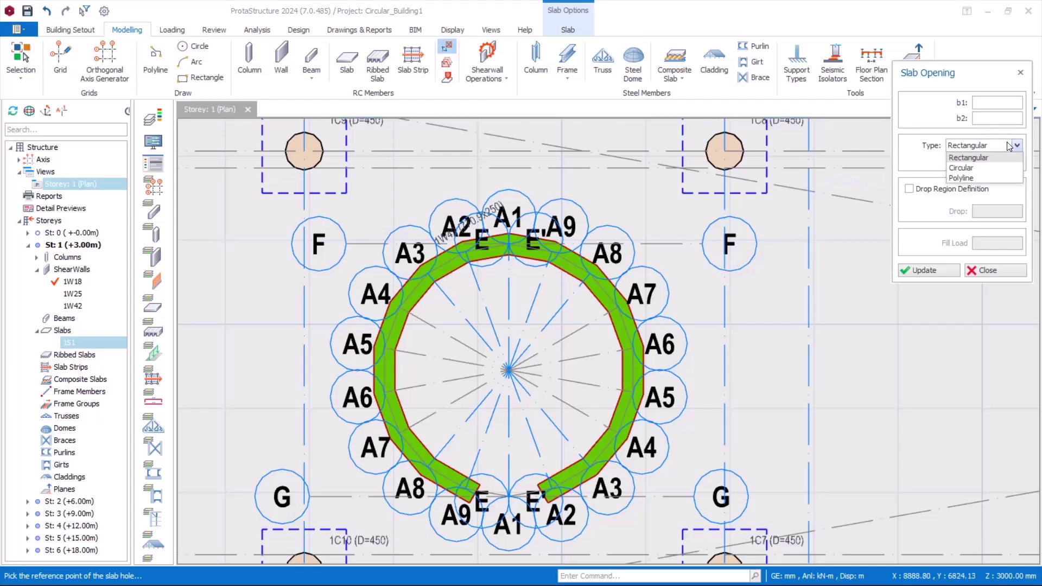
left_click(1000, 157)
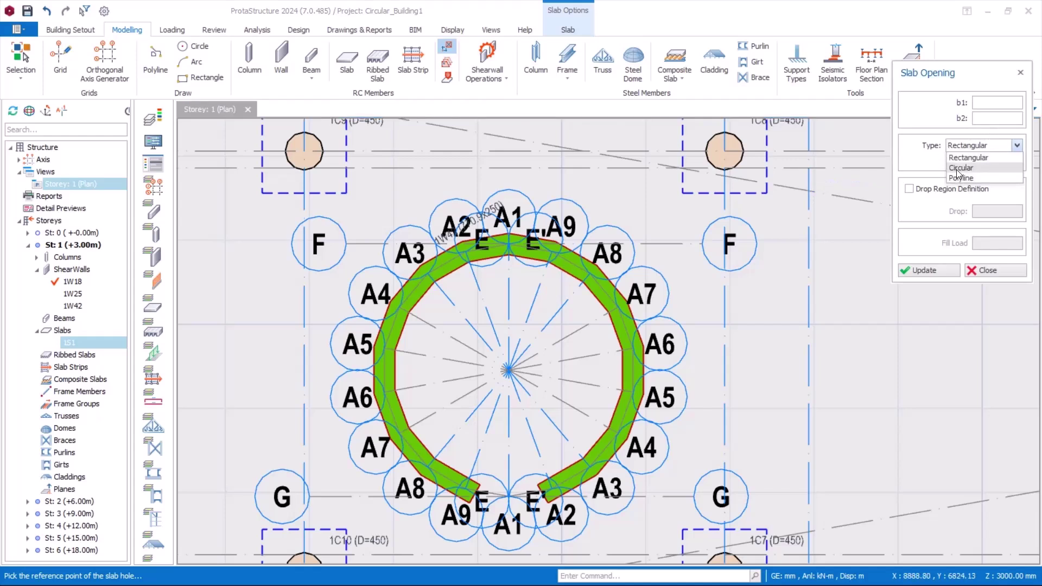
left_click(959, 168)
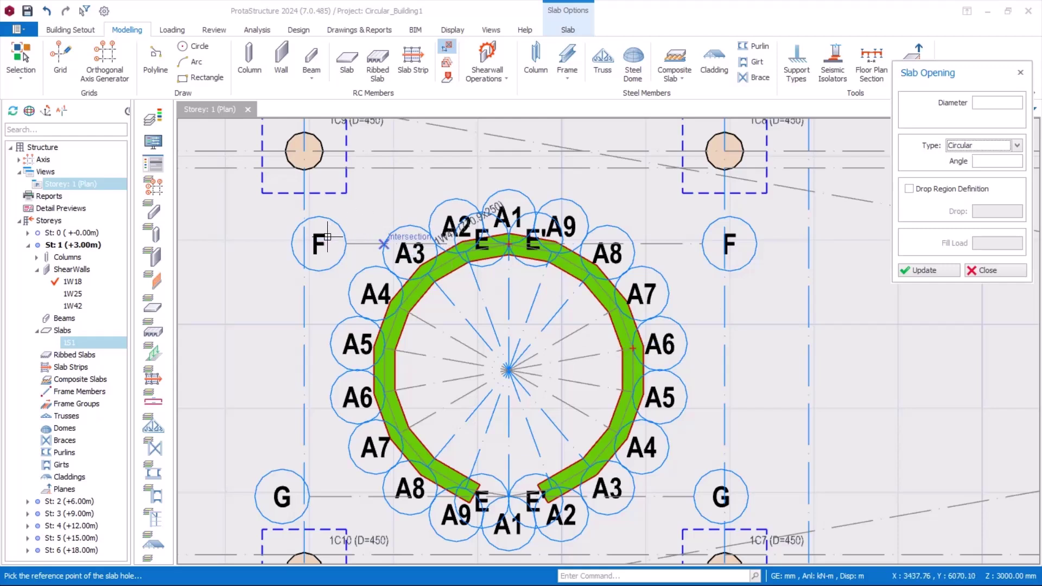
left_click(509, 371)
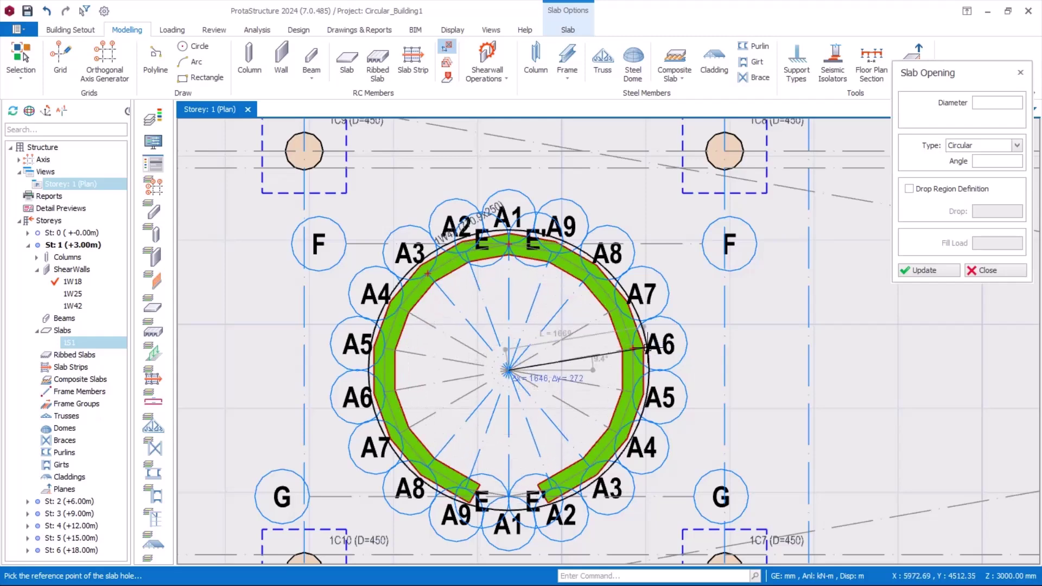
scroll(646, 347, "up", 2)
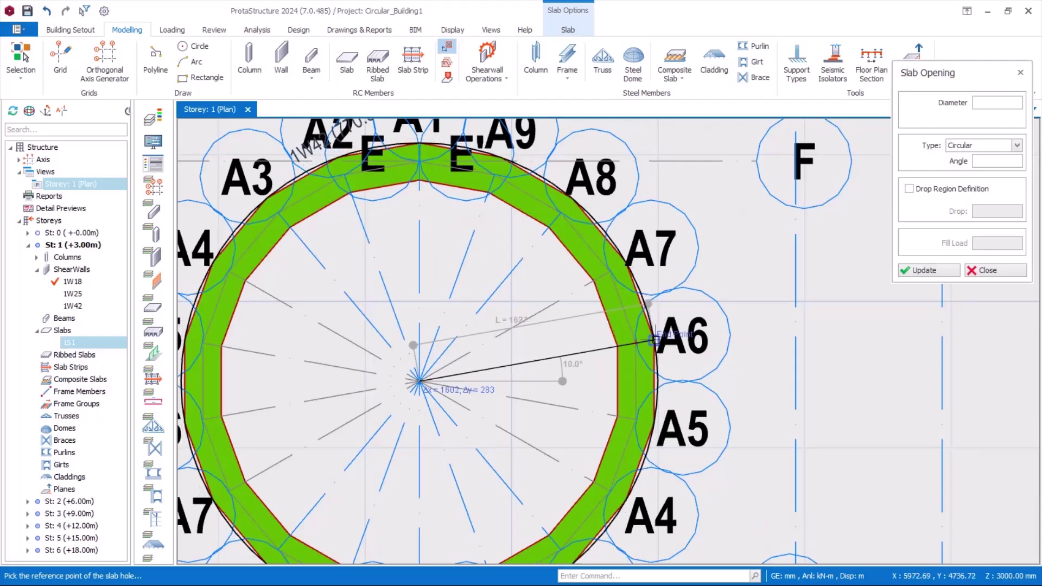
left_click(651, 340)
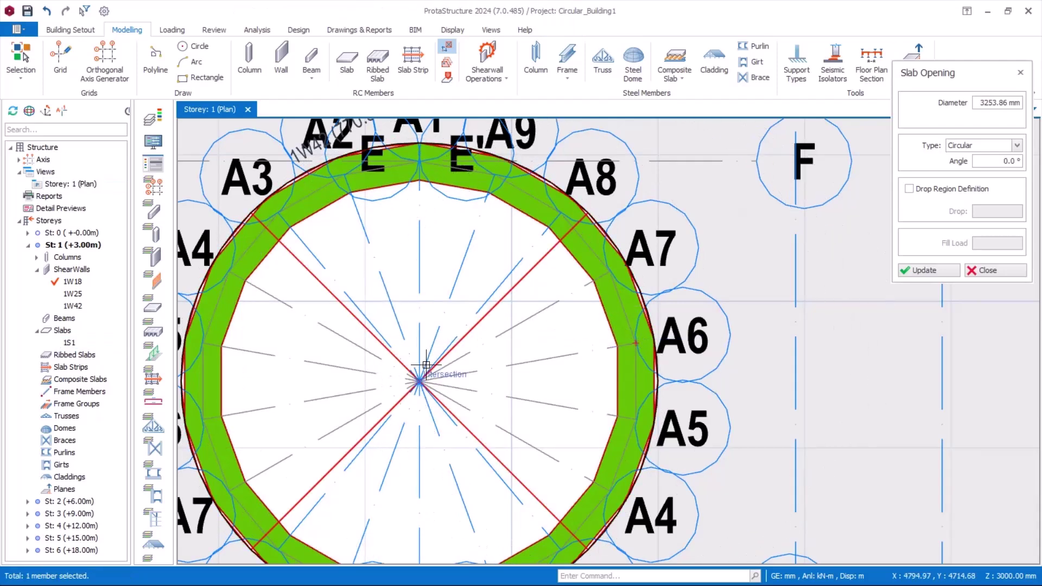
scroll(542, 307, "down", 1)
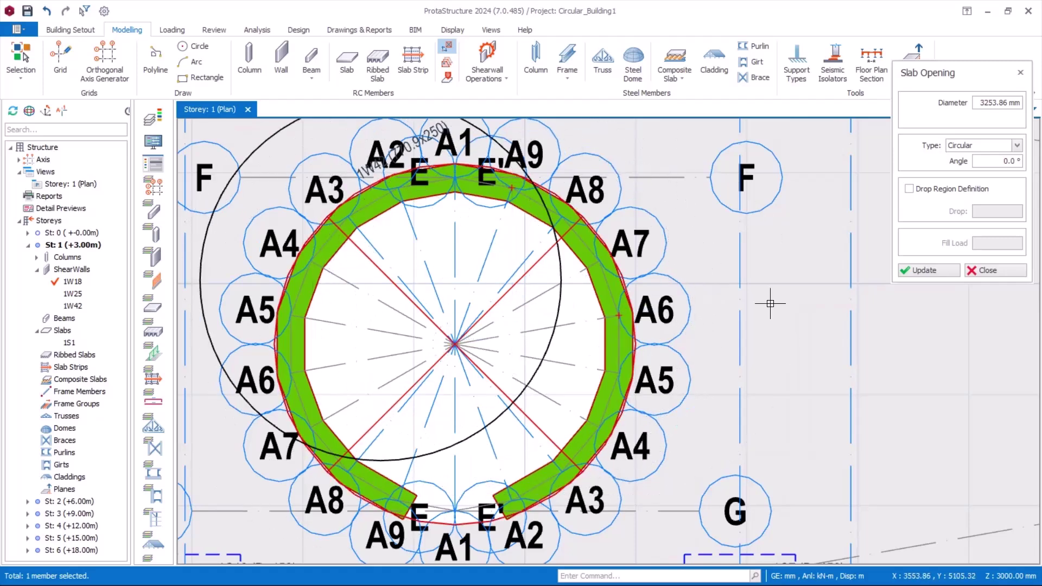
left_click(986, 270)
Examine the new circular slab opening in the 3D view and save the project
scroll(529, 306, "down", 2)
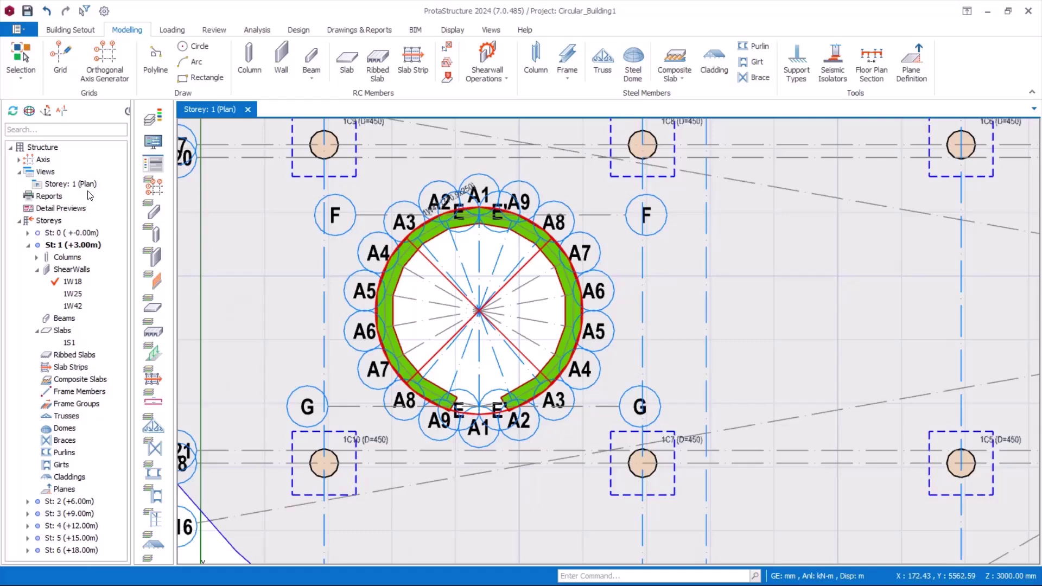
left_click(86, 183)
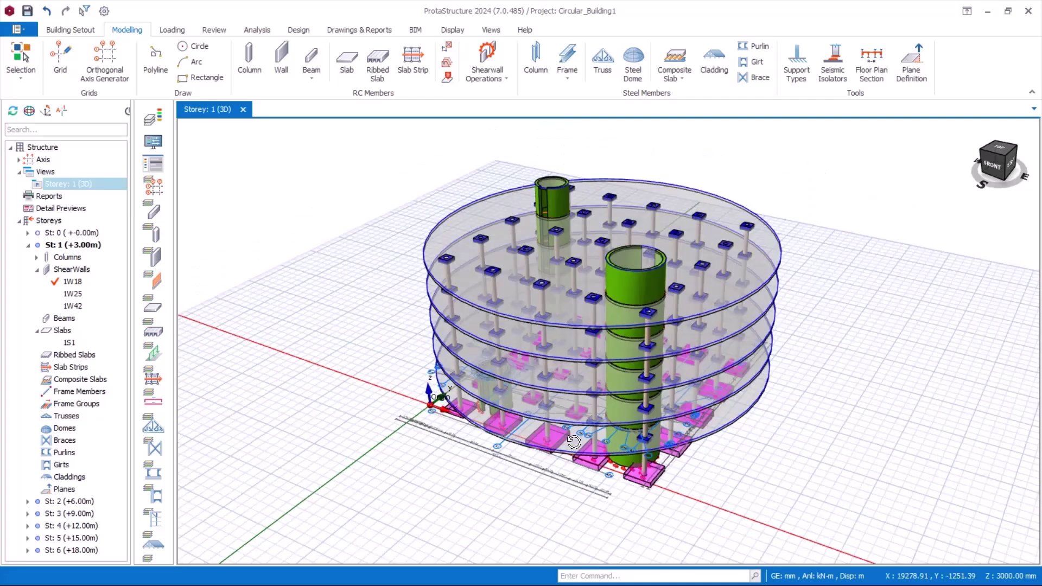
left_click_drag(573, 442, 730, 414)
scroll(694, 430, "up", 10)
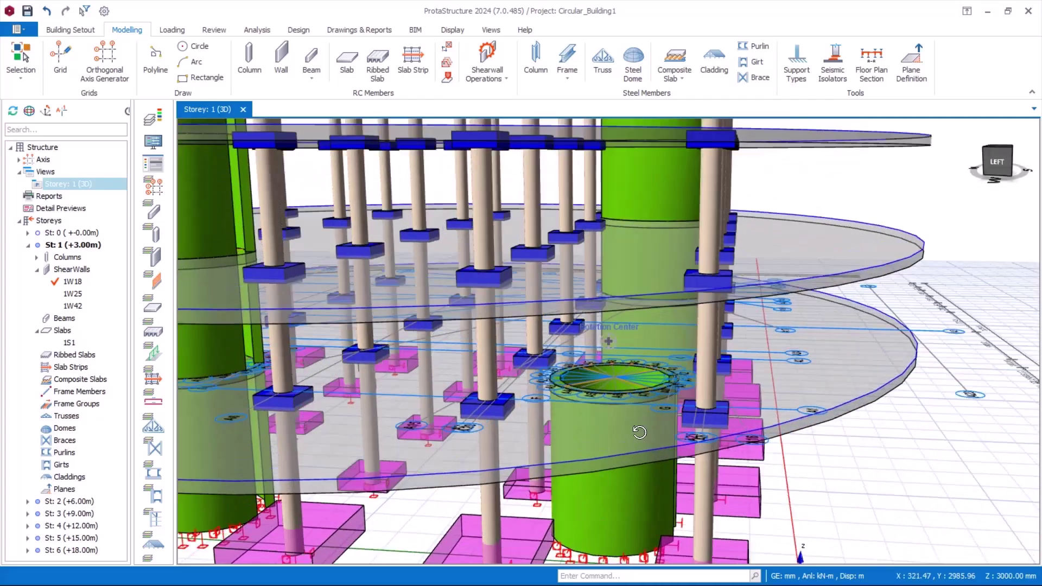
scroll(580, 372, "up", 3)
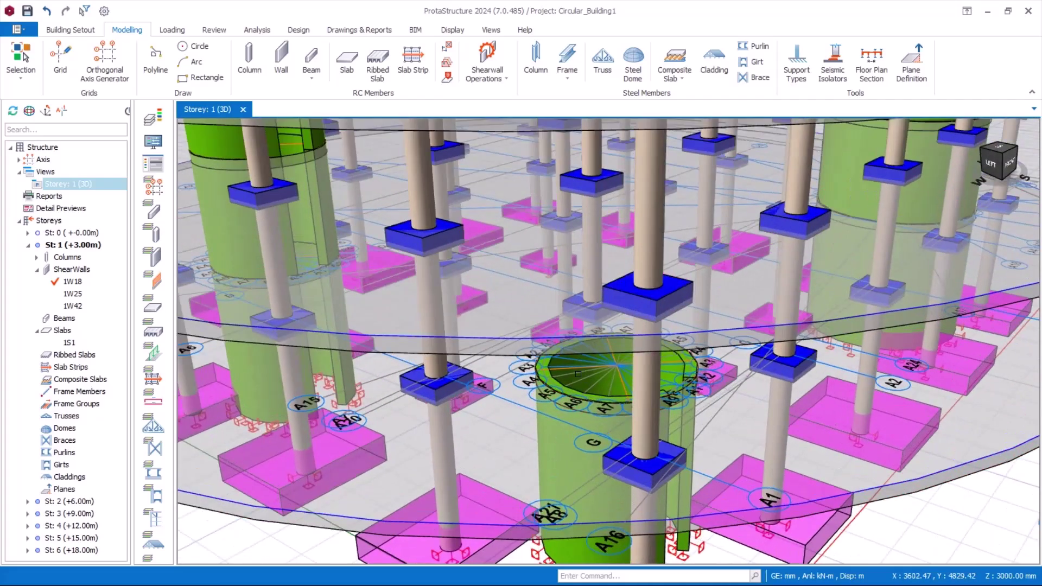
left_click_drag(577, 374, 598, 399)
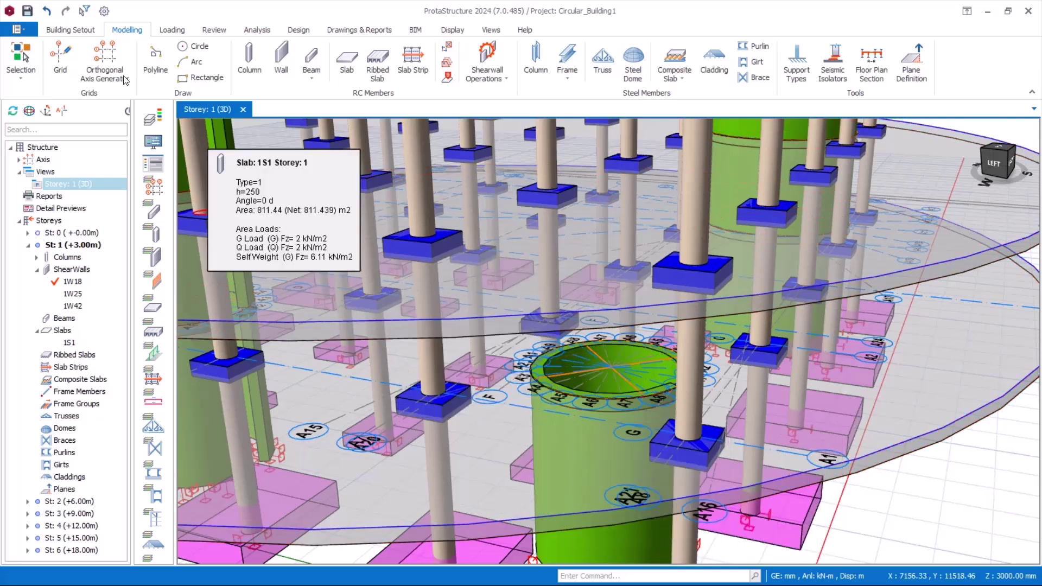
left_click(27, 11)
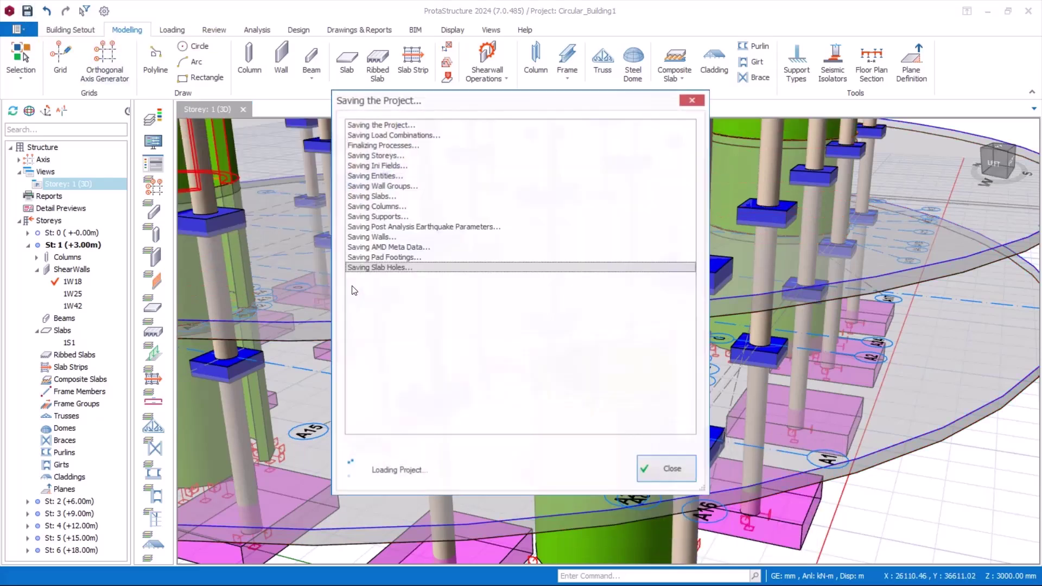
Change the Slab Hatch layer's colour to dark grey in the layer and colour settings
left_click(70, 31)
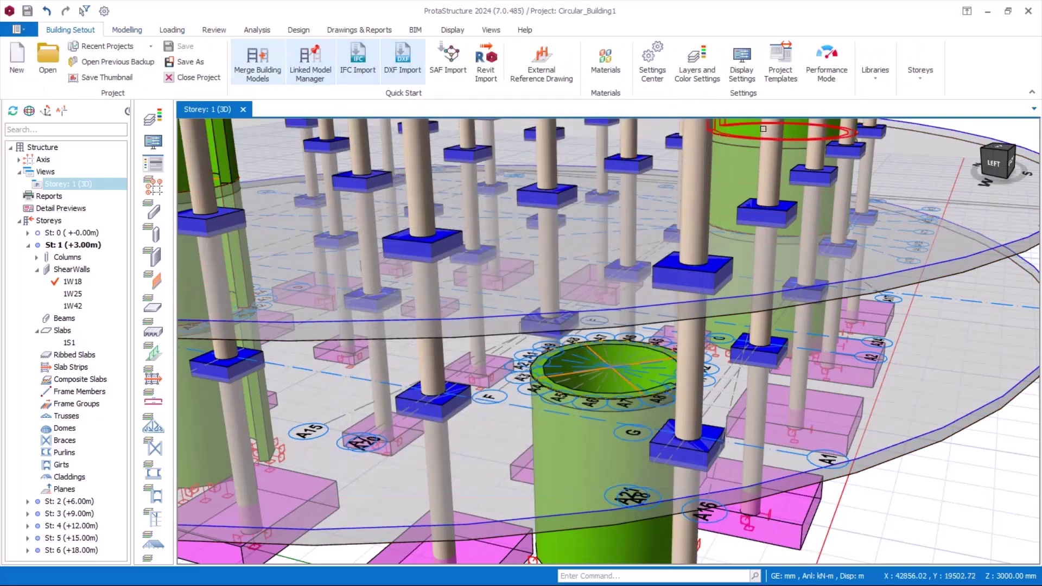
left_click(702, 76)
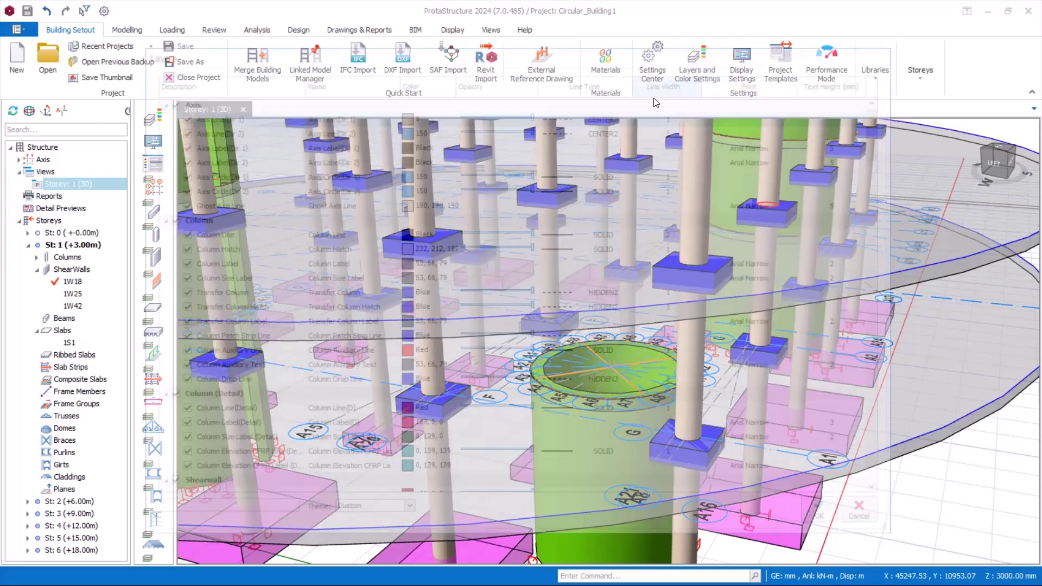
scroll(320, 374, "down", 11)
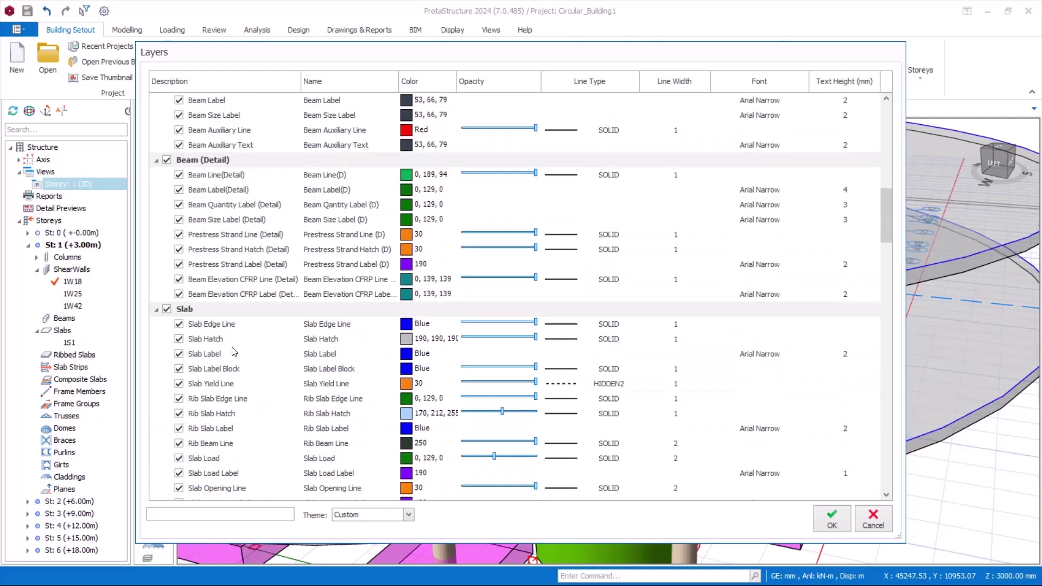
left_click(406, 339)
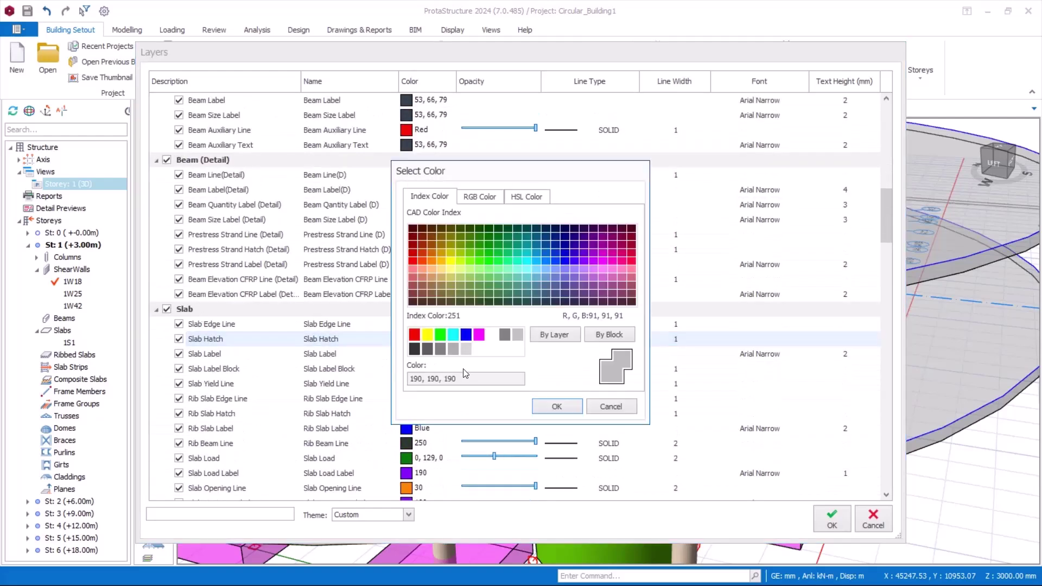
left_click(557, 407)
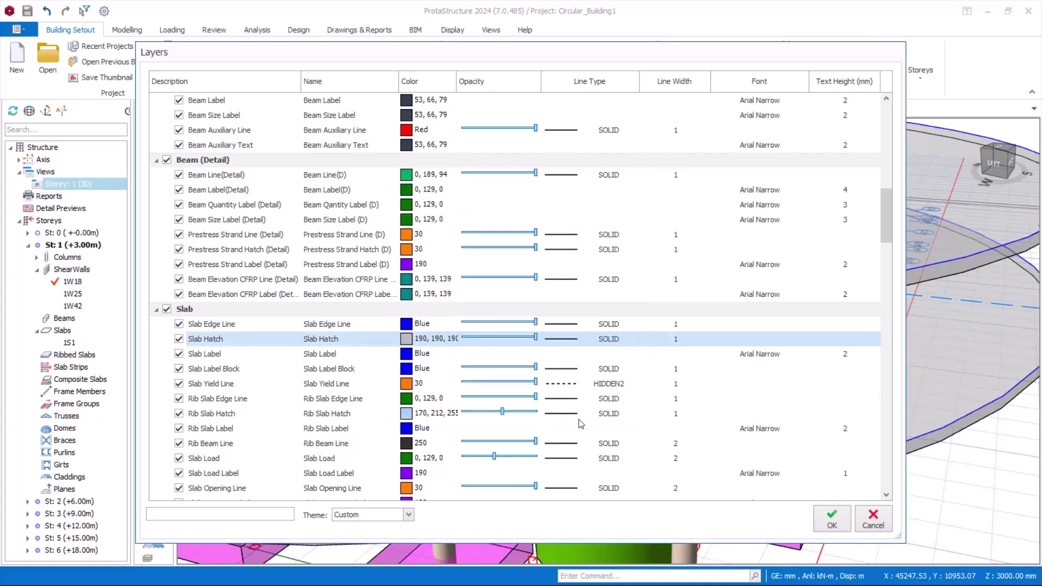
left_click(828, 524)
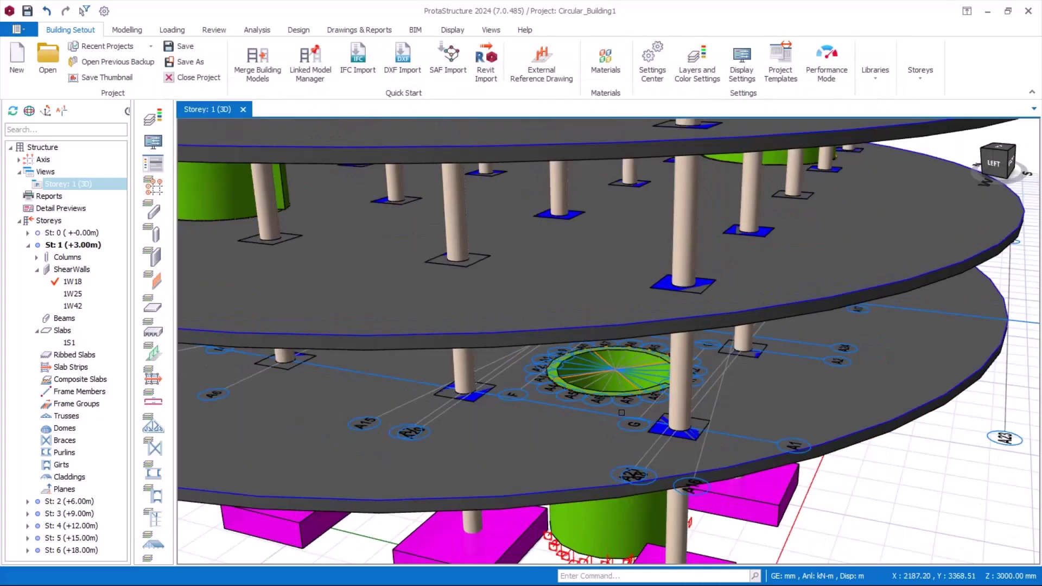
Examine the recoloured slabs and the circular slab opening from several angles in the Storey 1 3D view
middle_click_drag(621, 412, 571, 413)
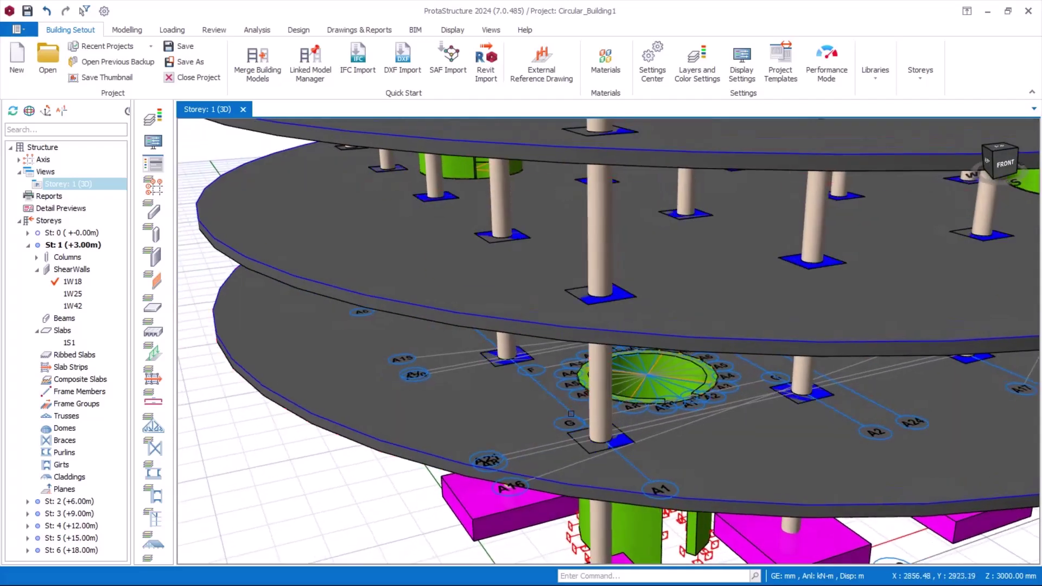
scroll(570, 413, "up", 3)
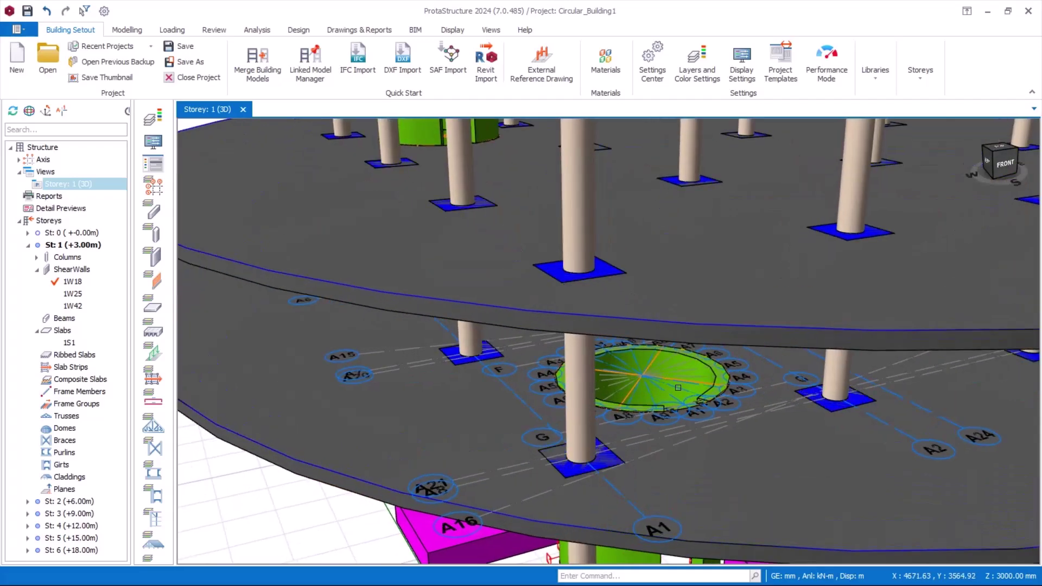
scroll(727, 417, "down", 5)
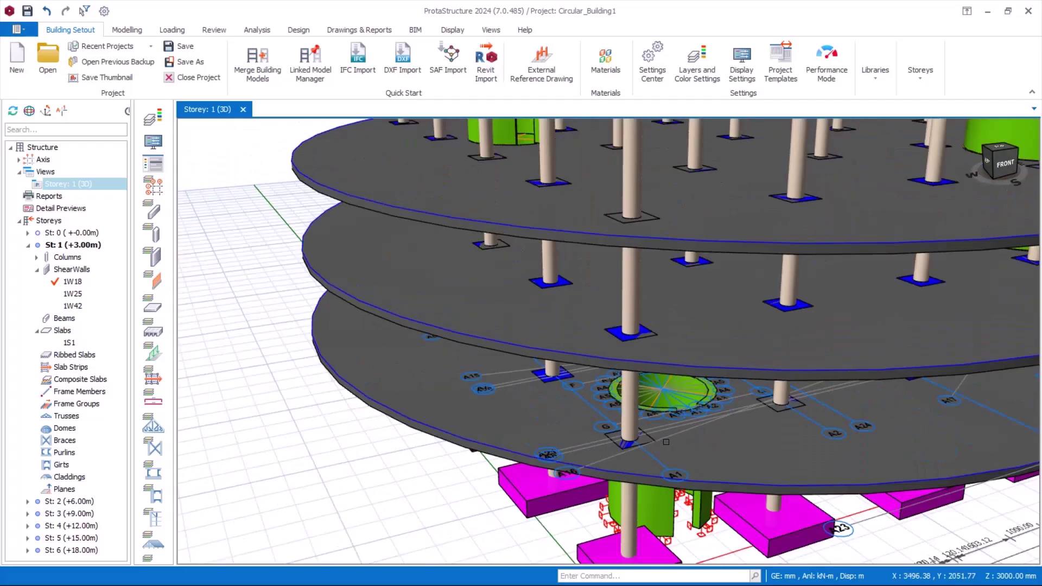
middle_click_drag(690, 414, 691, 402)
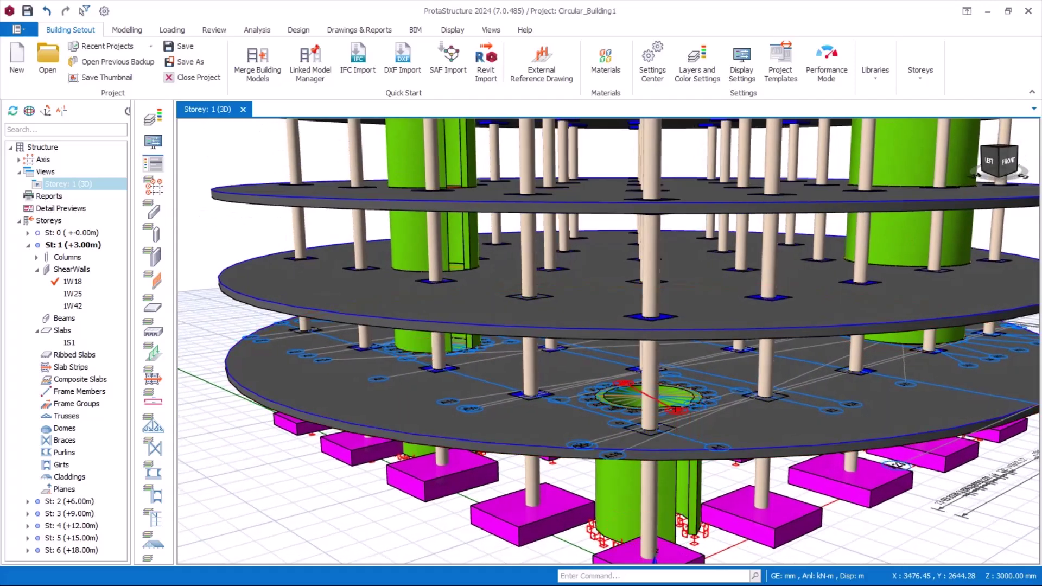
mouse_move(677, 407)
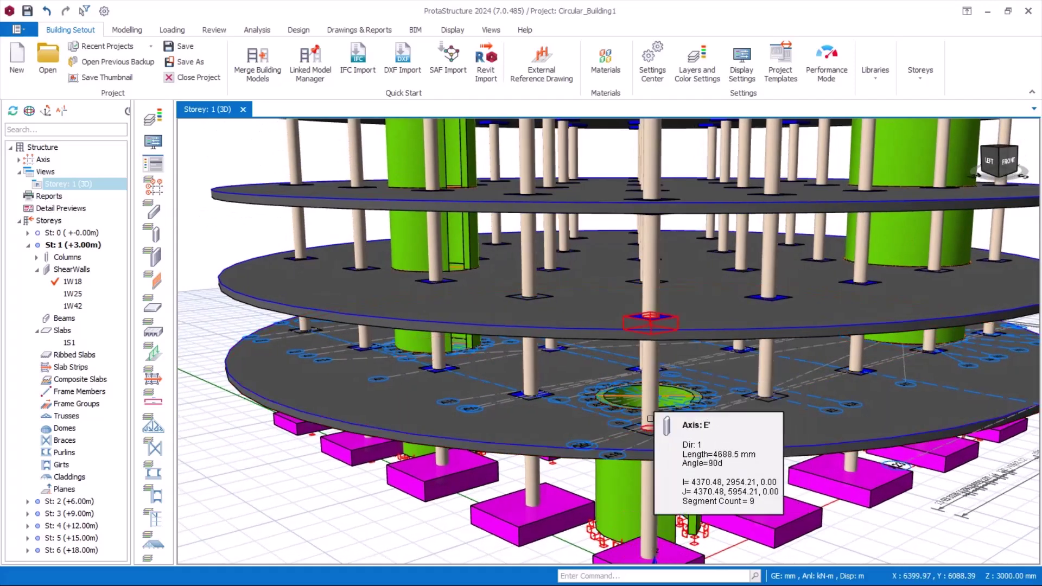
scroll(647, 421, "down", 2)
middle_click_drag(651, 415, 645, 401)
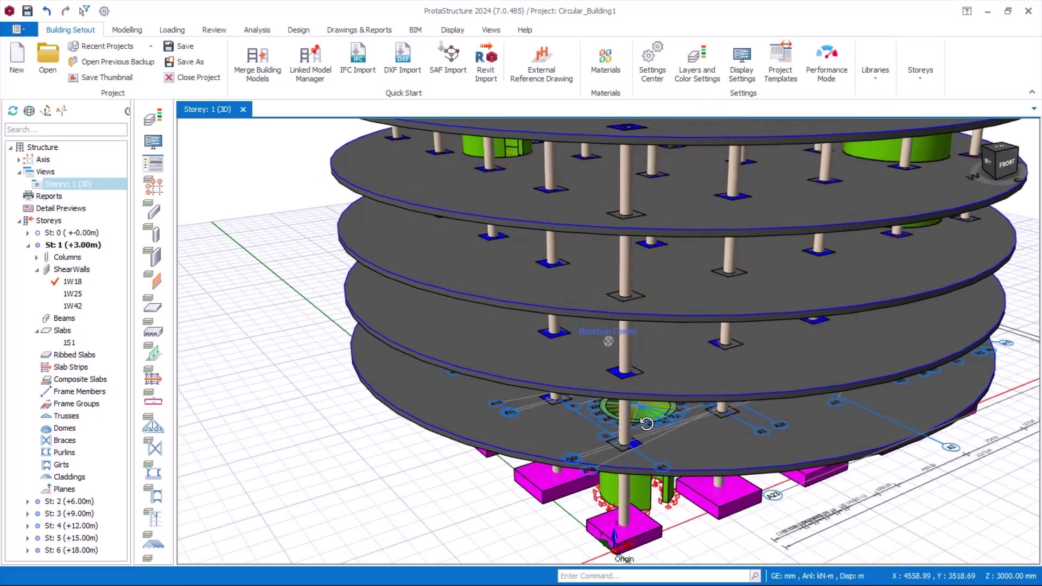
scroll(646, 401, "up", 2)
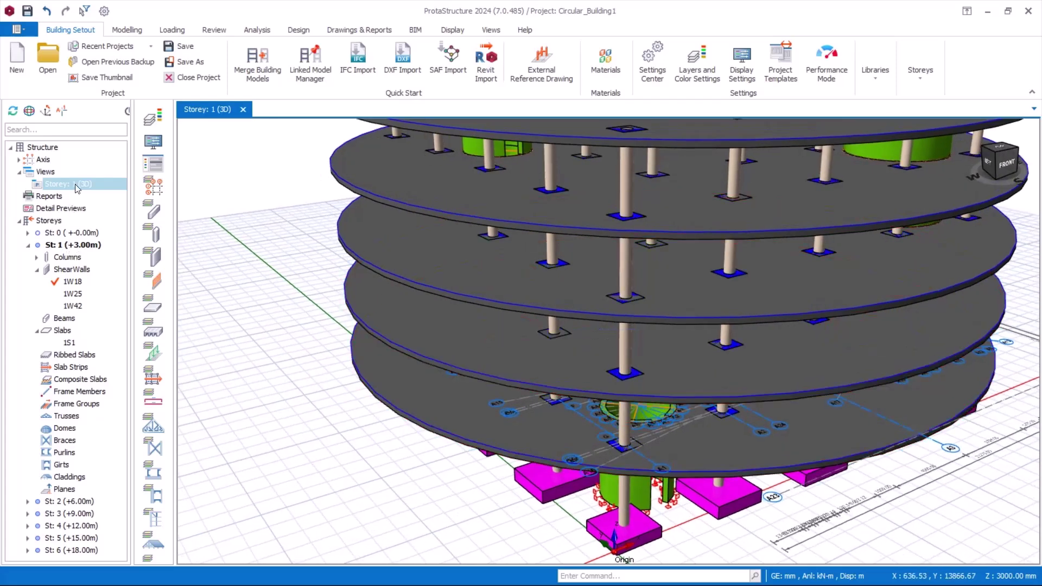
Return Storey 1 to plan view and select the merged circular wall near axes F and G together with its circular slab opening
left_click(113, 187)
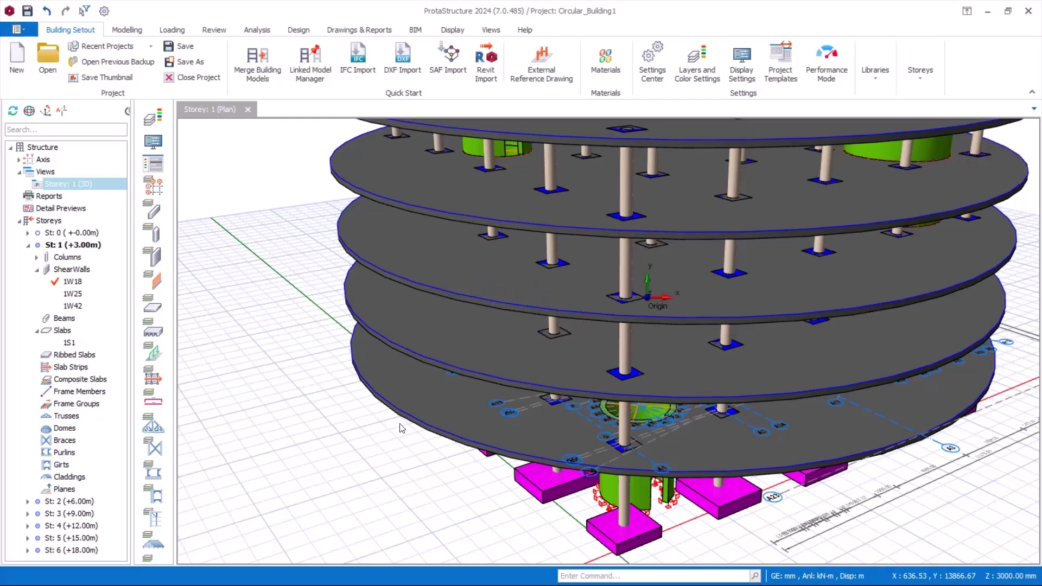
scroll(516, 423, "up", 5)
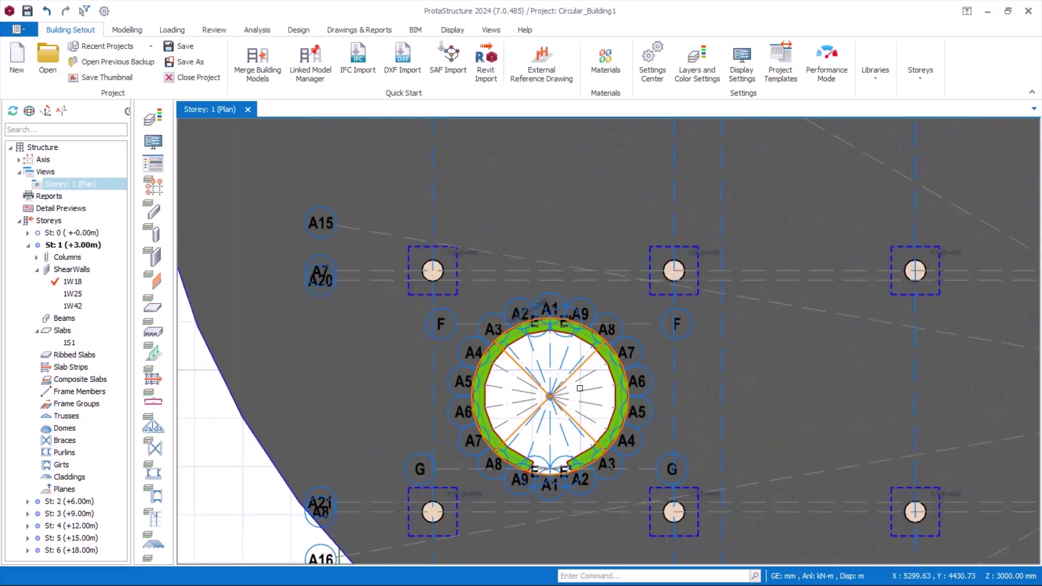
scroll(597, 331, "up", 3)
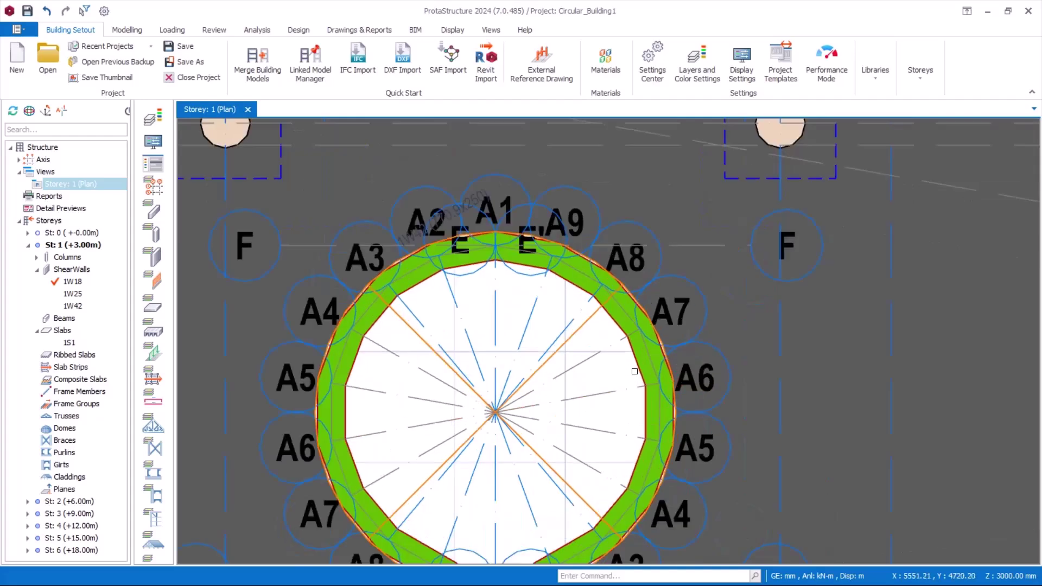
left_click(610, 311)
scroll(557, 299, "down", 1)
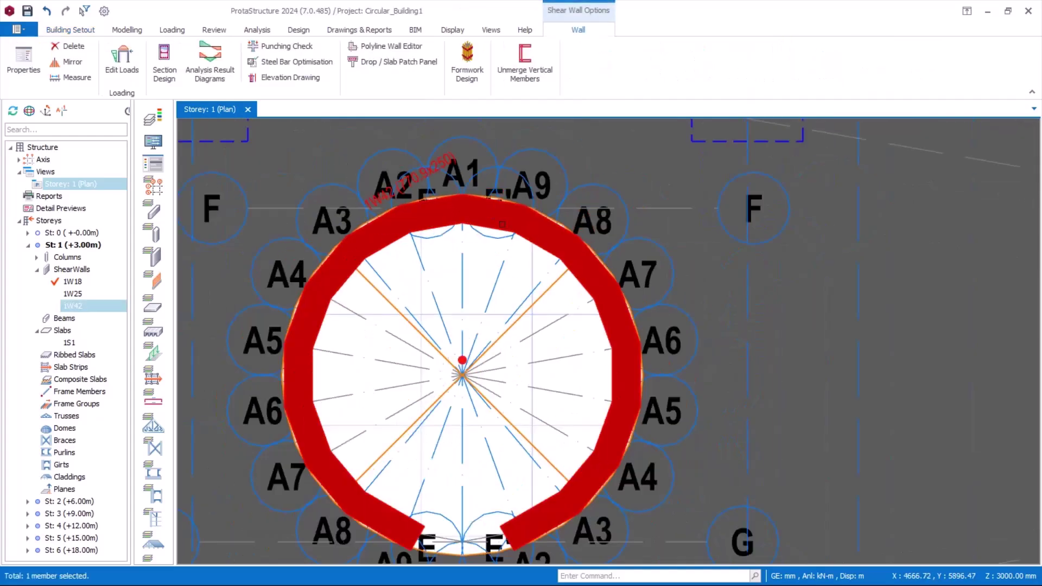
scroll(633, 380, "up", 1)
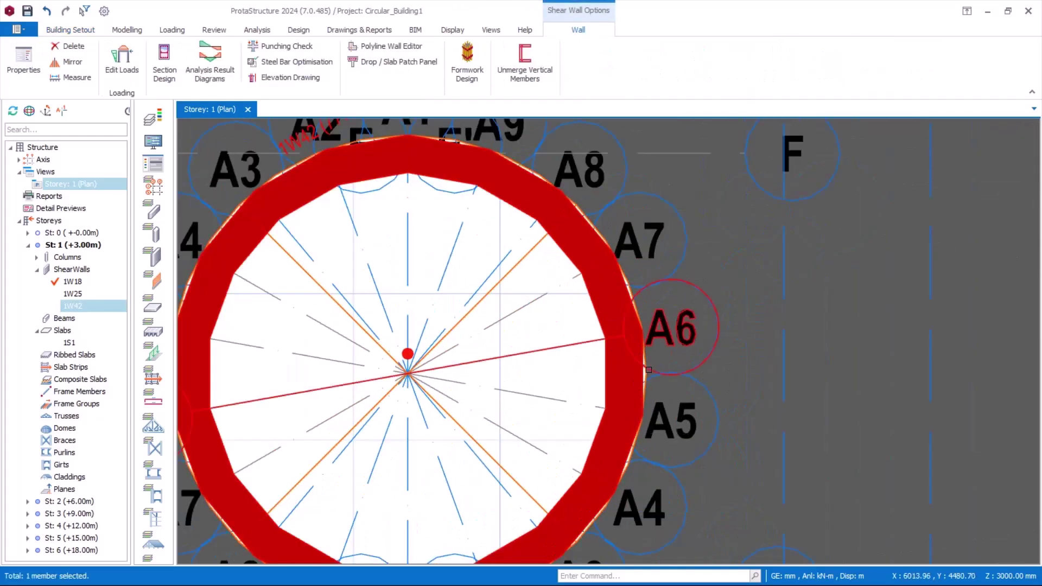
scroll(651, 378, "up", 1)
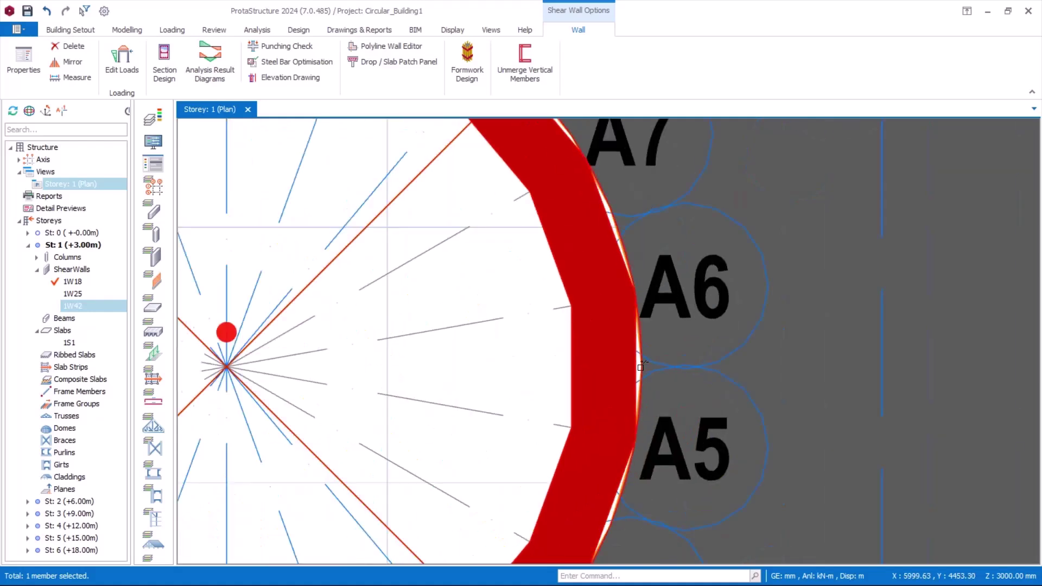
left_click(647, 374)
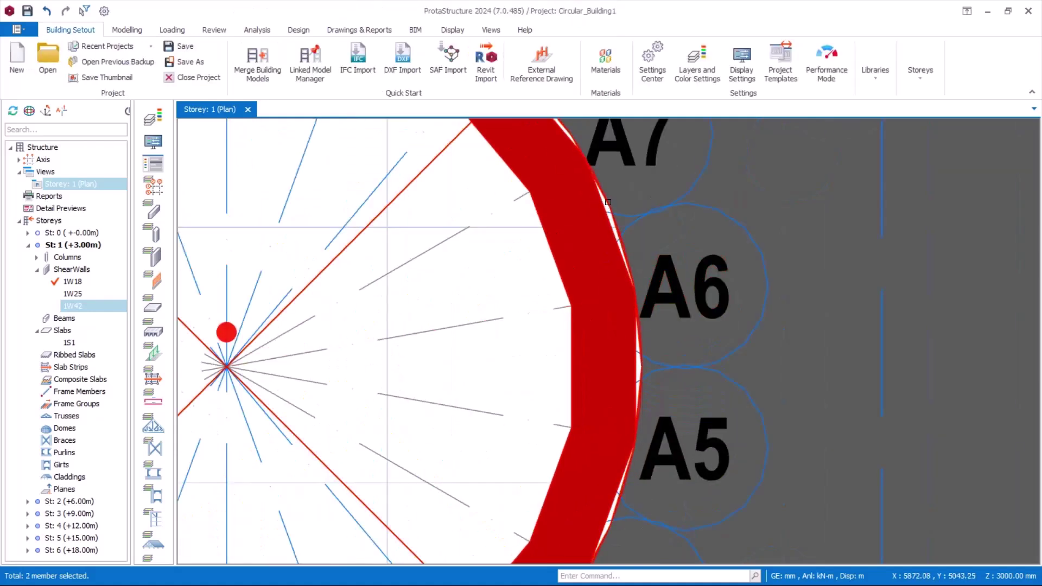
scroll(587, 219, "down", 3)
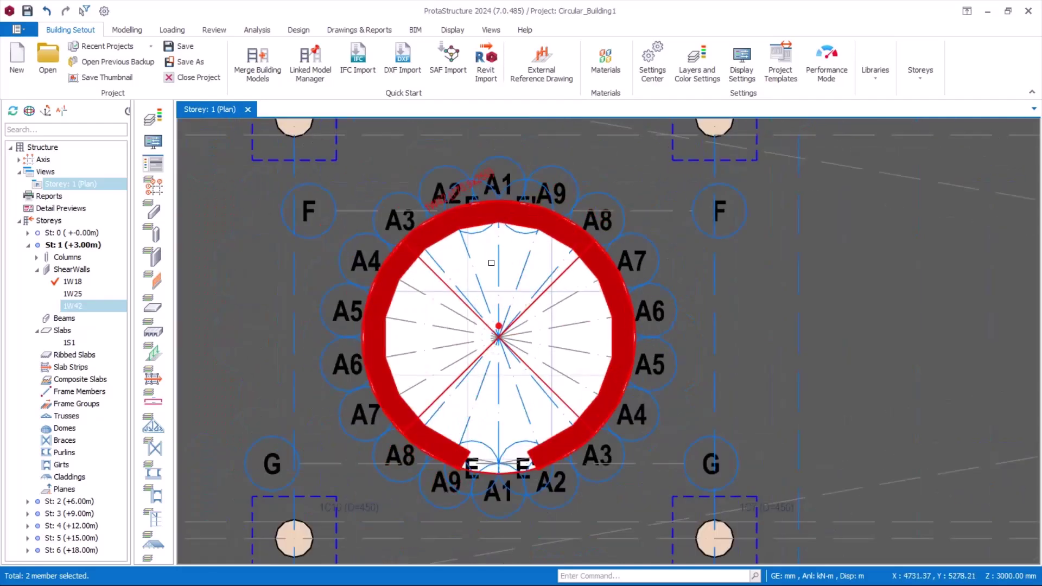
Generate only the selected shear wall and slab opening from Storey 1 on Storeys 2 to 6, without replacing existing members
left_click(925, 76)
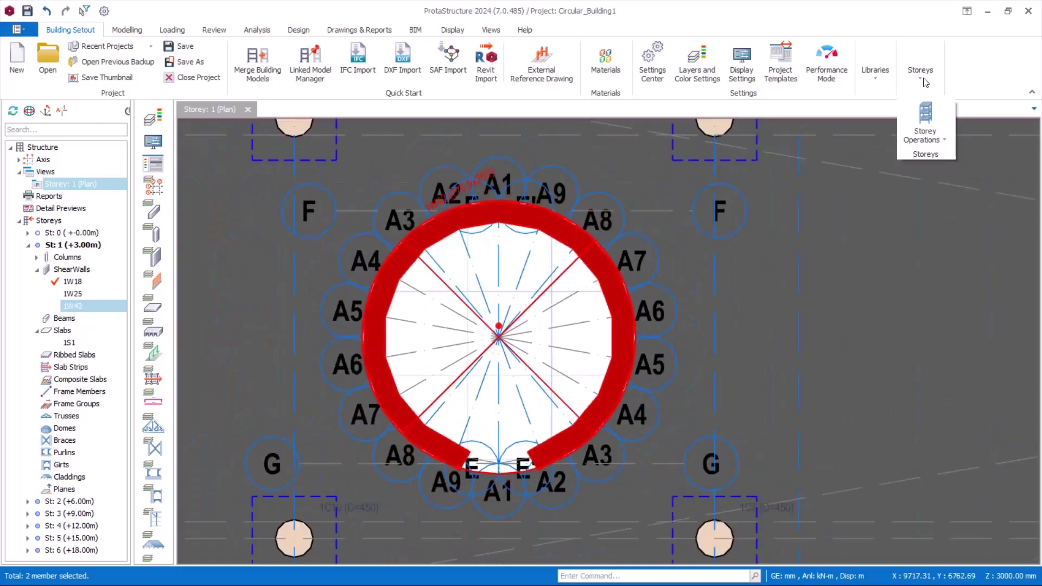
left_click(947, 141)
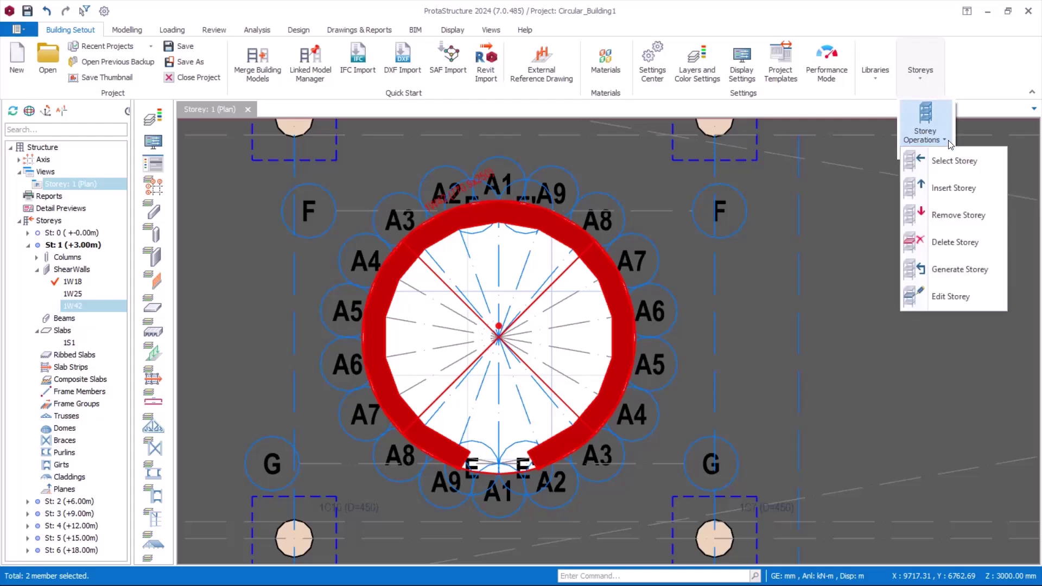
left_click(942, 280)
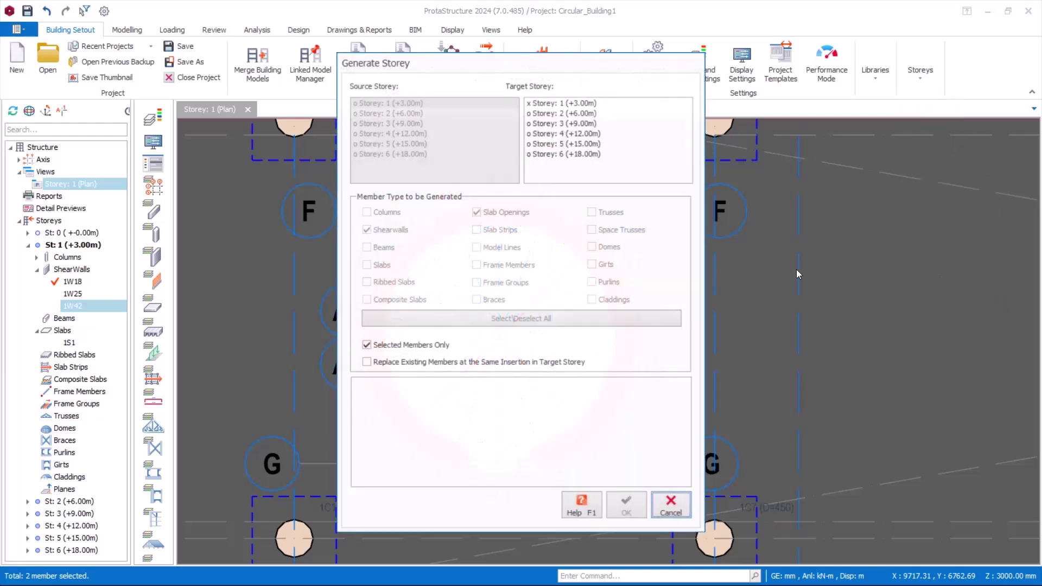
left_click(556, 115)
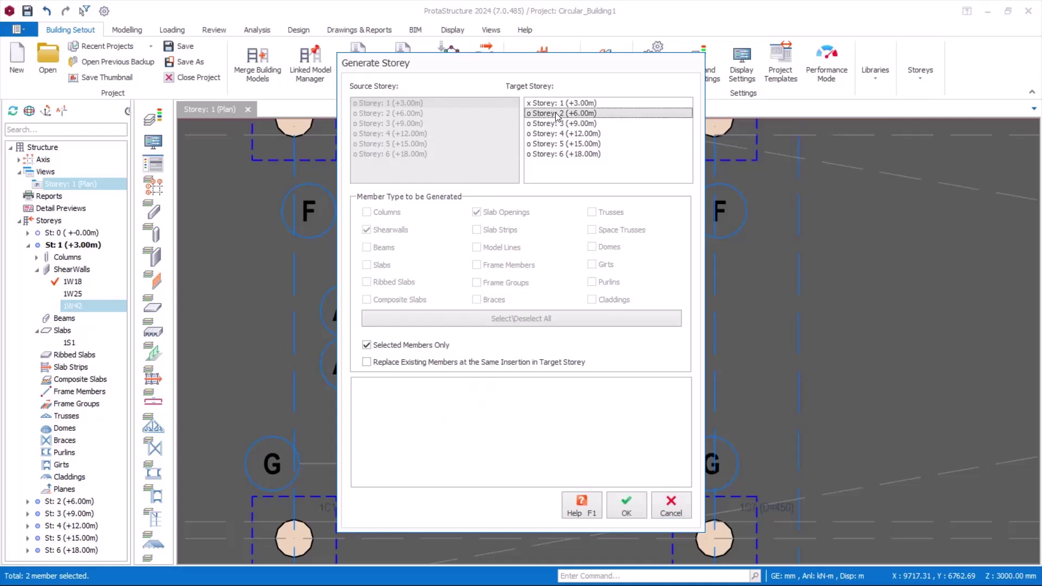
left_click(560, 154, "shift")
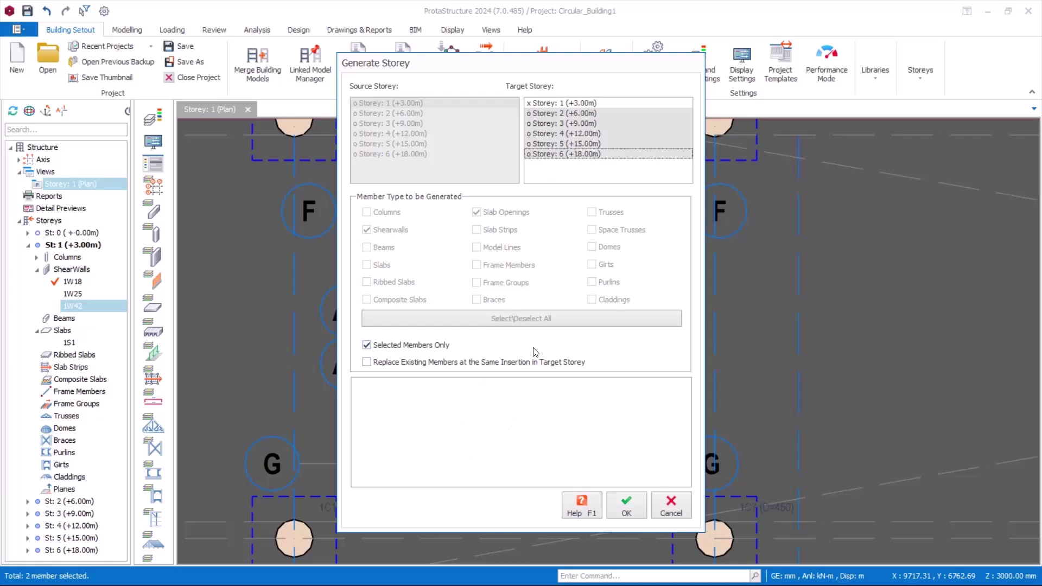
left_click(627, 505)
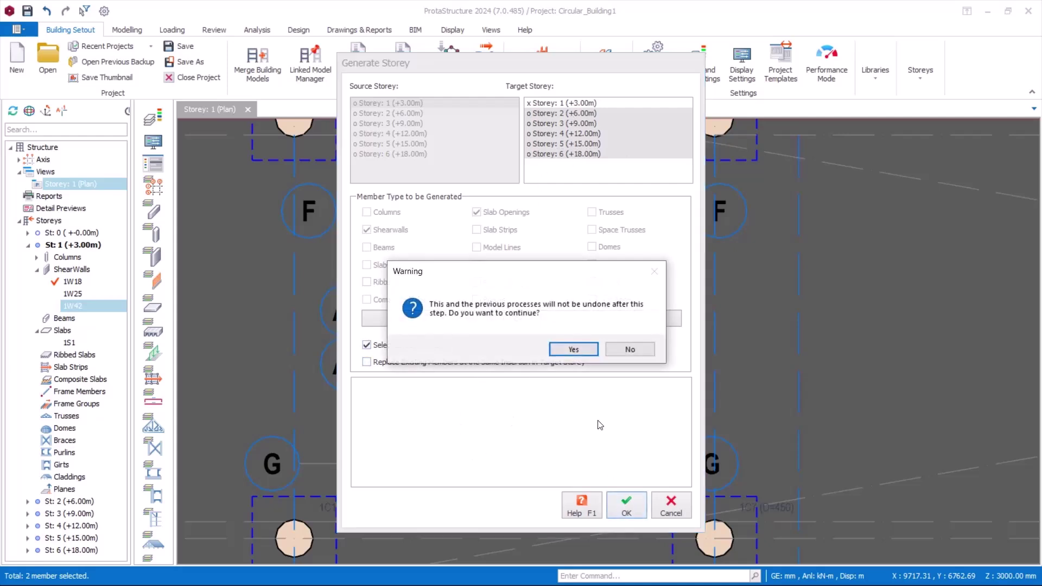
left_click(574, 349)
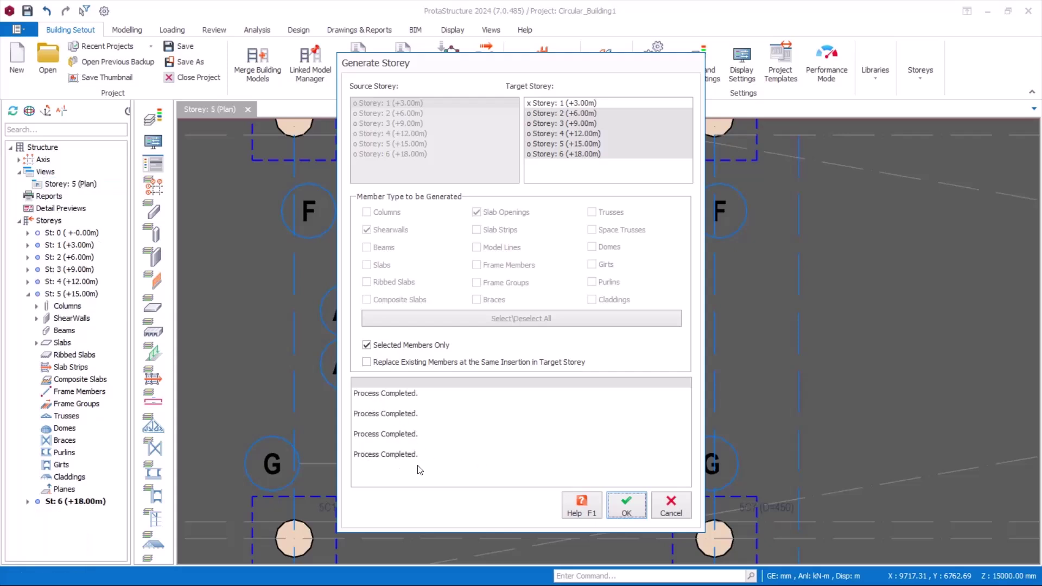
left_click(671, 505)
Change the Storey 5 view to 3D and examine the circular walls and slab openings copied through the storeys
scroll(532, 376, "down", 3)
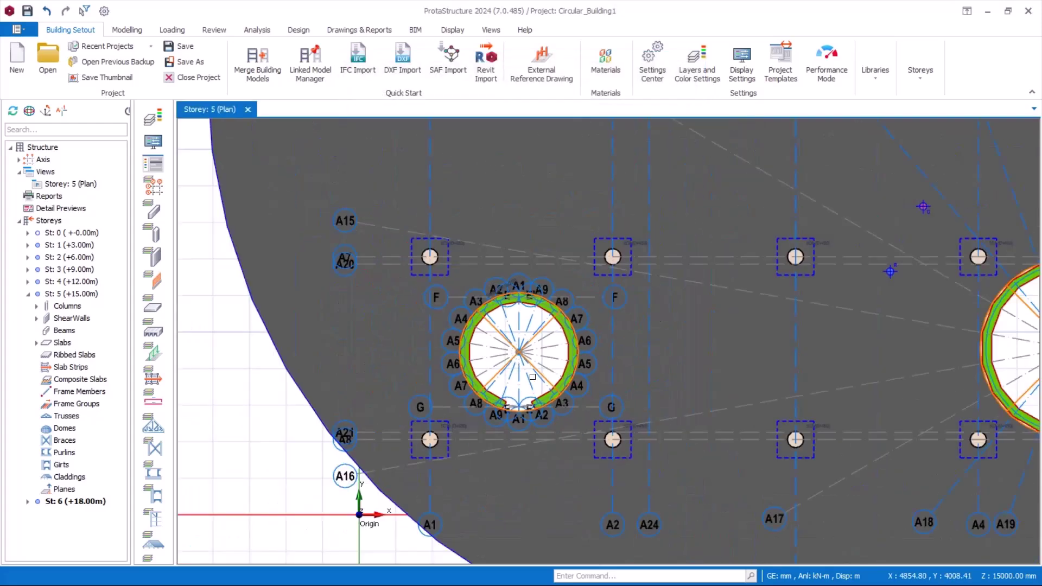
left_click(74, 185)
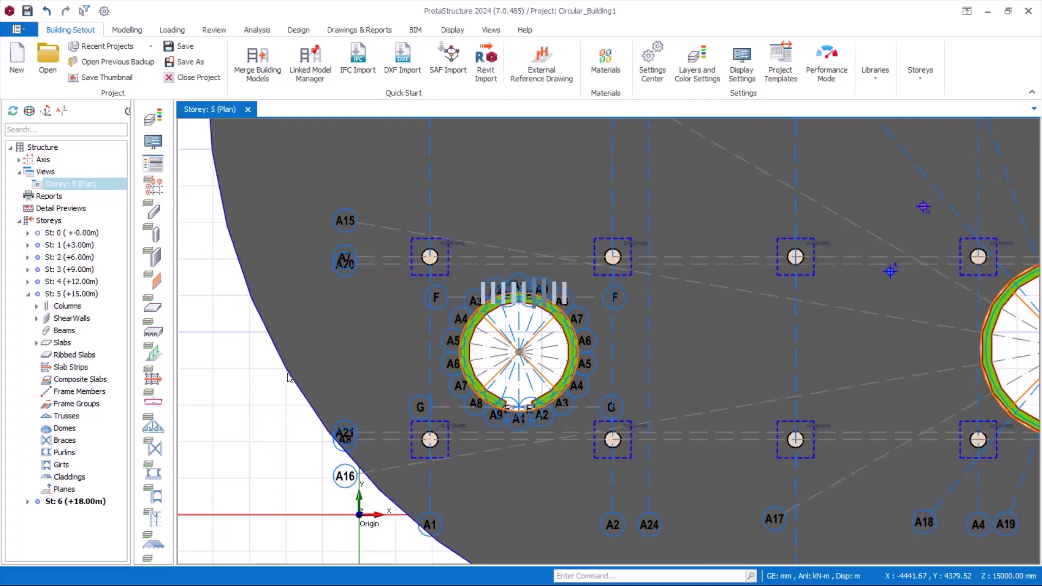
middle_click_drag(287, 377, 459, 486)
scroll(455, 319, "down", 5)
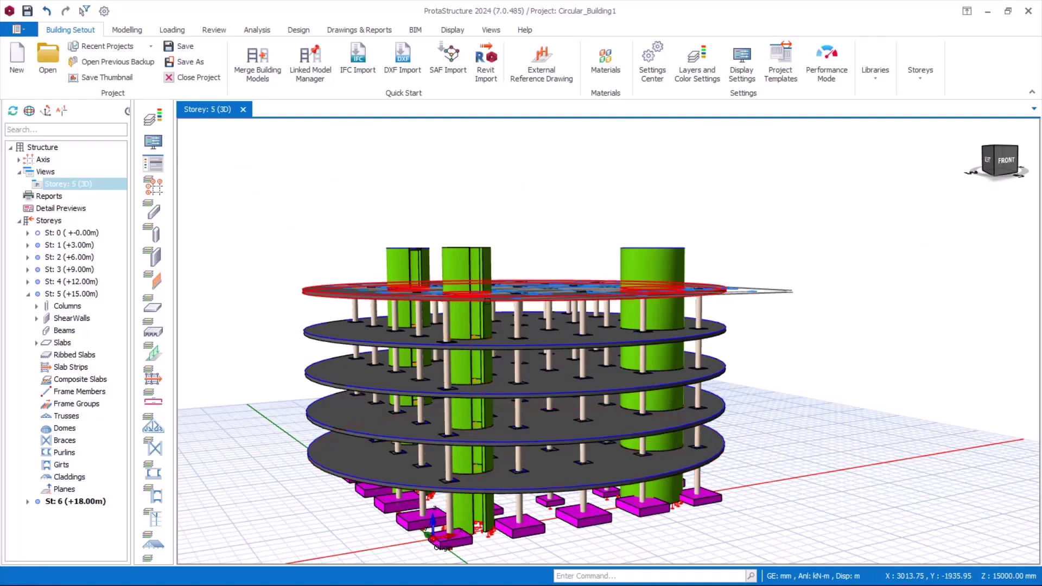
scroll(487, 300, "up", 5)
middle_click_drag(487, 300, 490, 328)
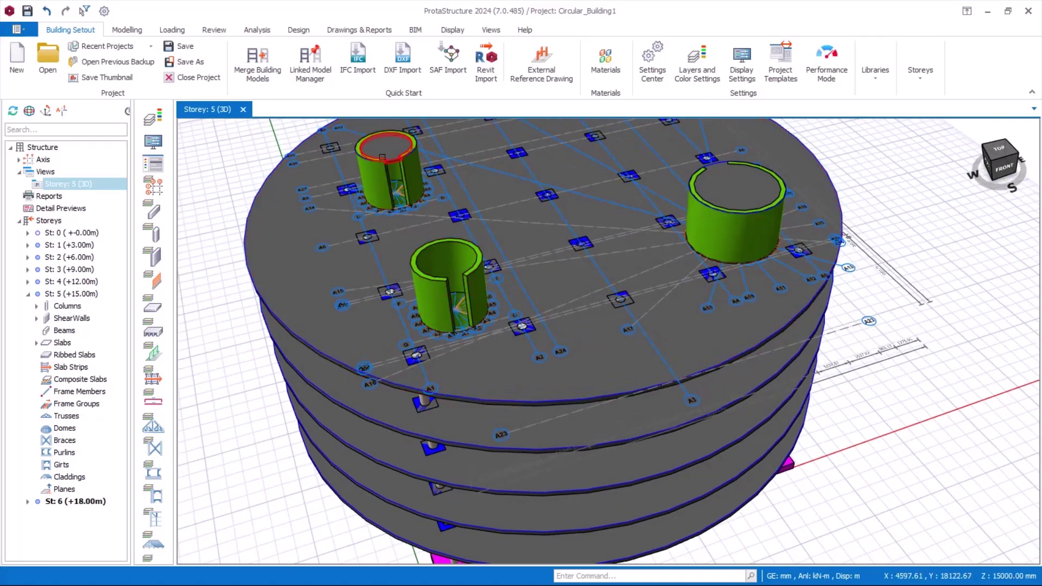
scroll(387, 147, "up", 2)
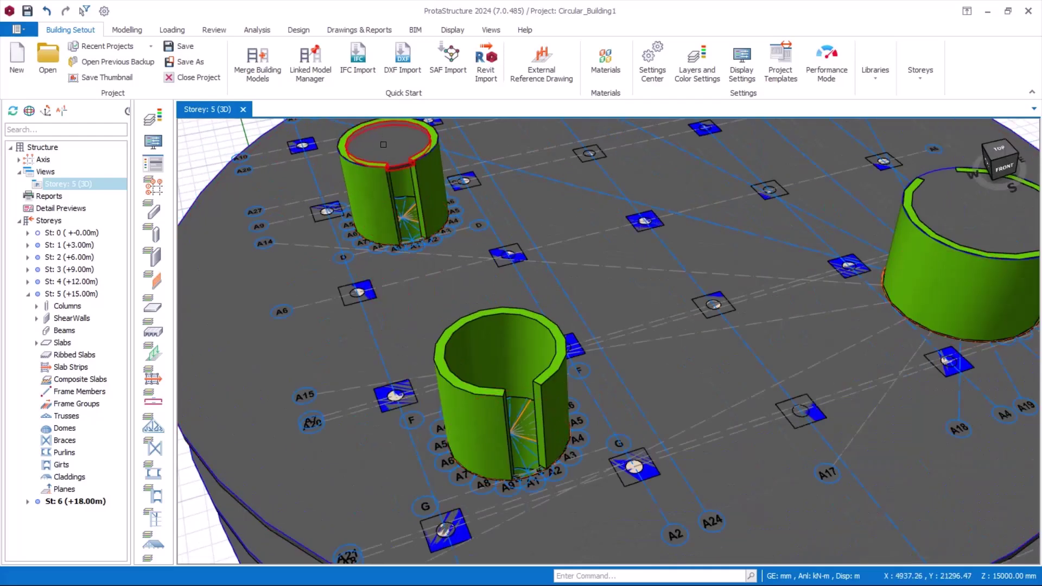
scroll(540, 335, "up", 1)
scroll(450, 326, "down", 4)
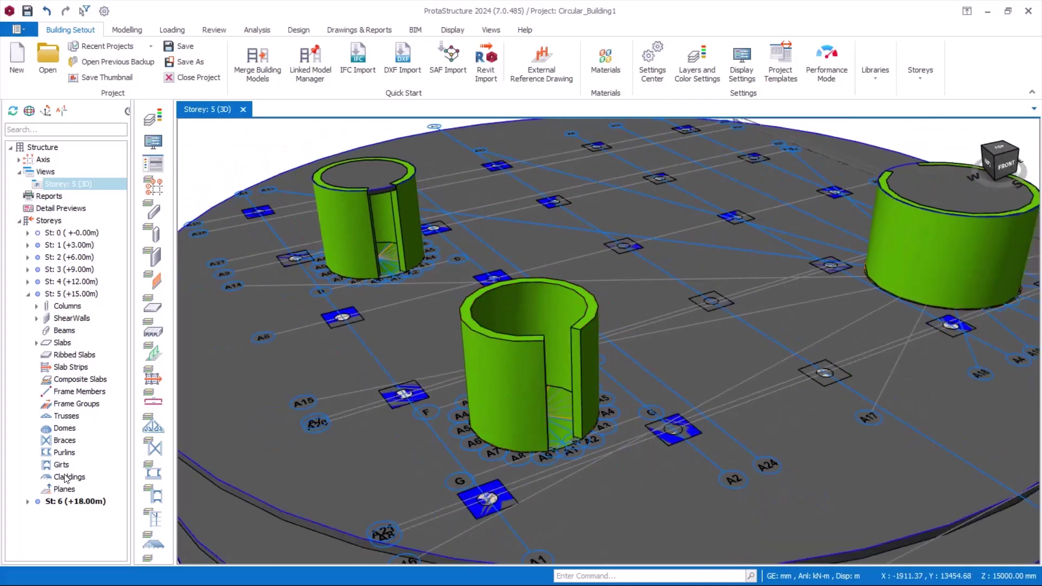
Make Storey 6 (+18.00m) the active storey in the 3D view
double_click(67, 502)
left_click(67, 501)
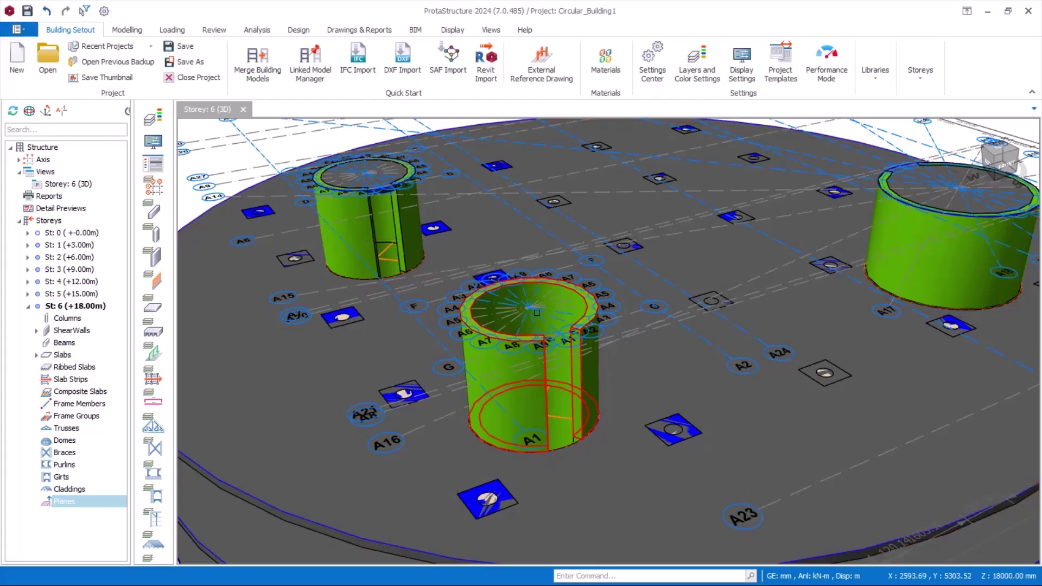
Change the Storey 6 view to plan and draw a circle of about 1627 mm radius from the F–G circular wall's centre to its outer edge on axis A1
scroll(542, 337, "up", 2)
left_click(69, 182)
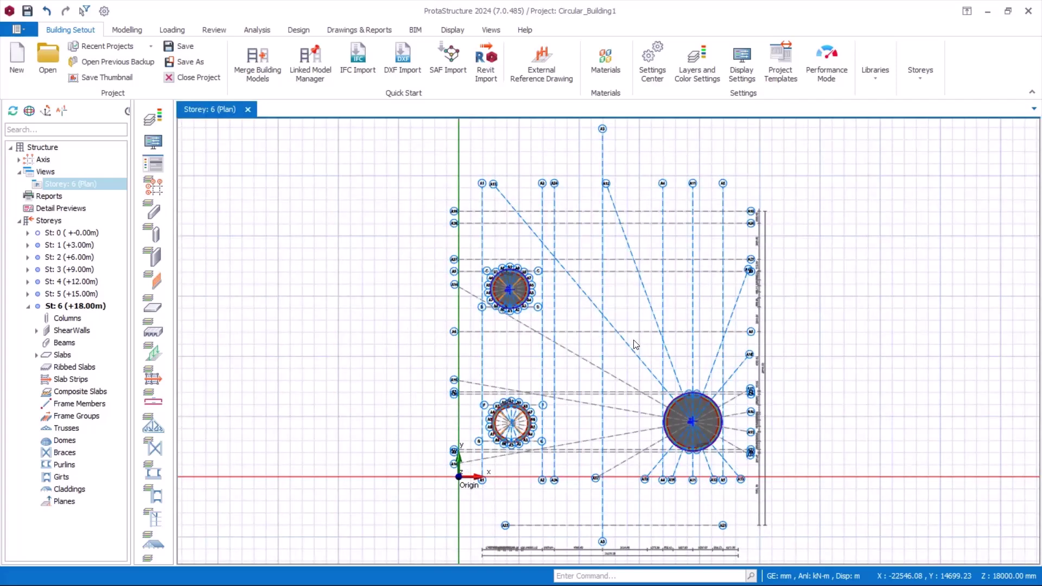
scroll(555, 313, "up", 3)
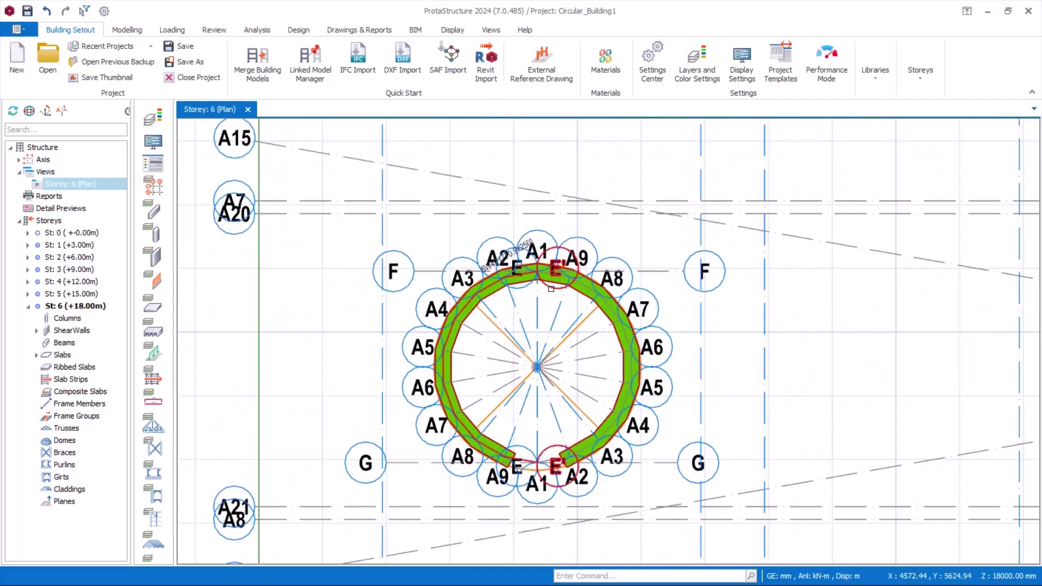
left_click(285, 146)
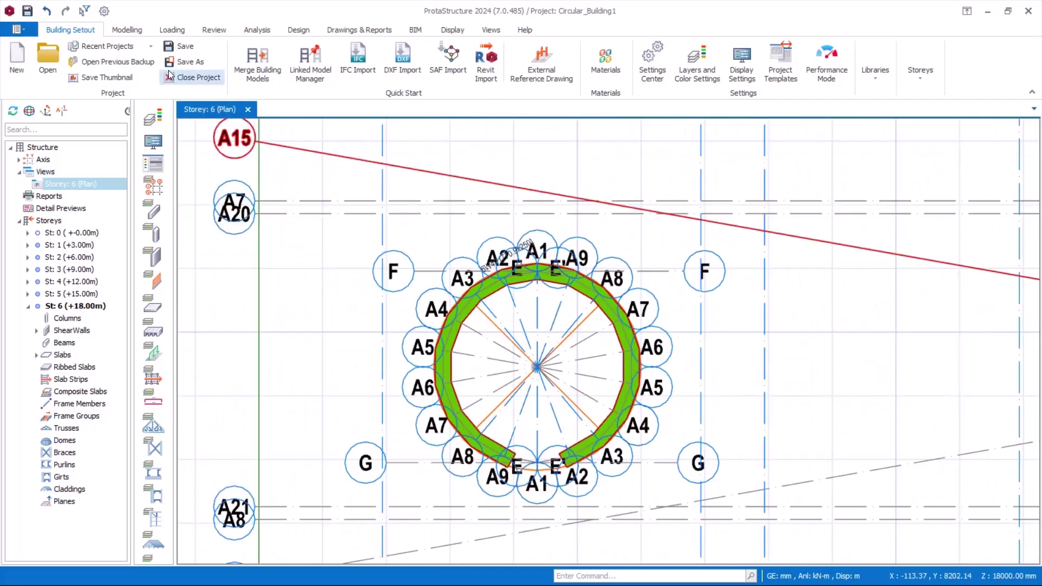
left_click(127, 29)
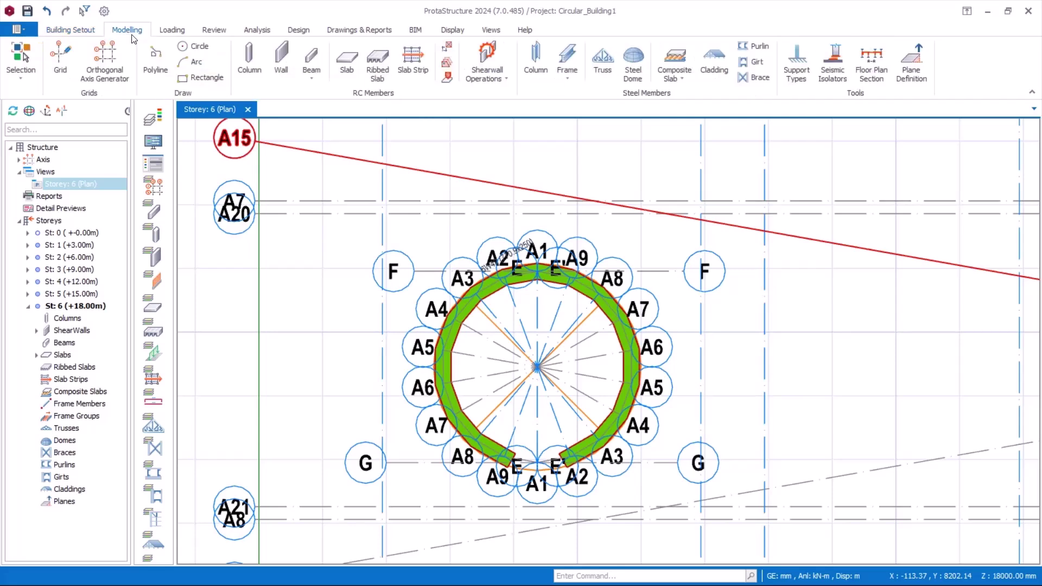
left_click(182, 46)
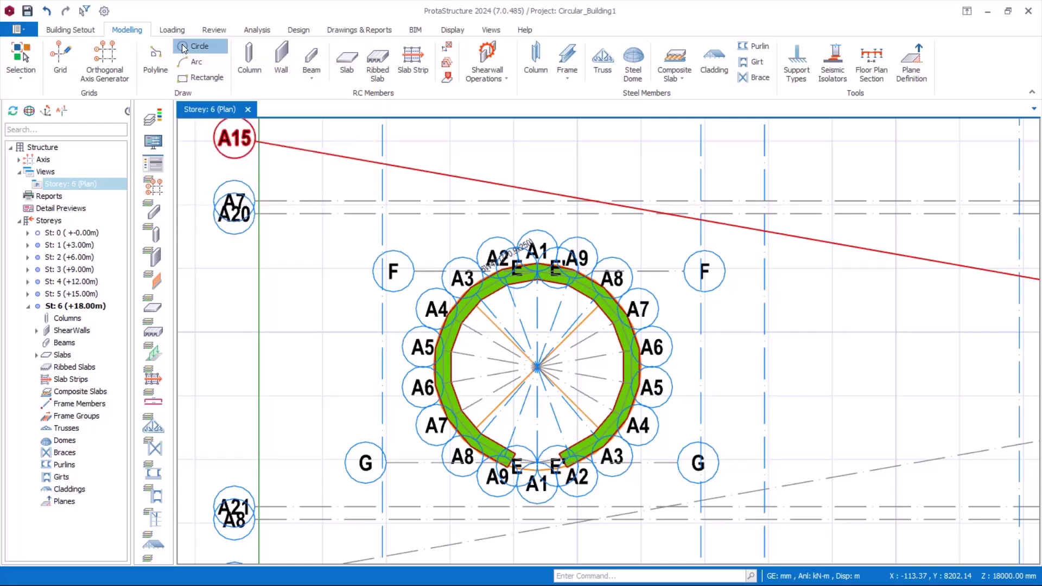
scroll(541, 356, "up", 1)
left_click(540, 356)
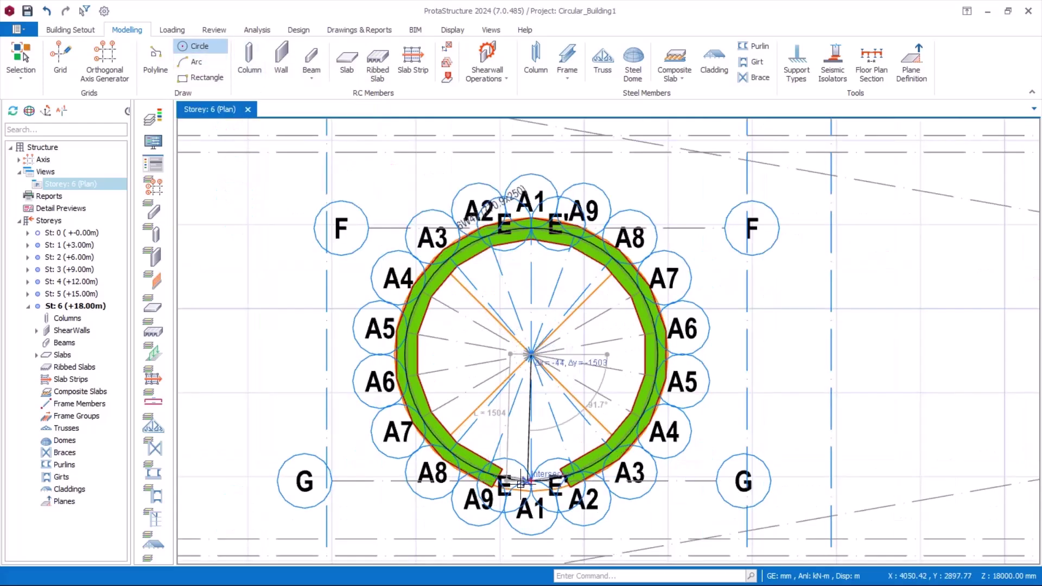
scroll(522, 485, "up", 1)
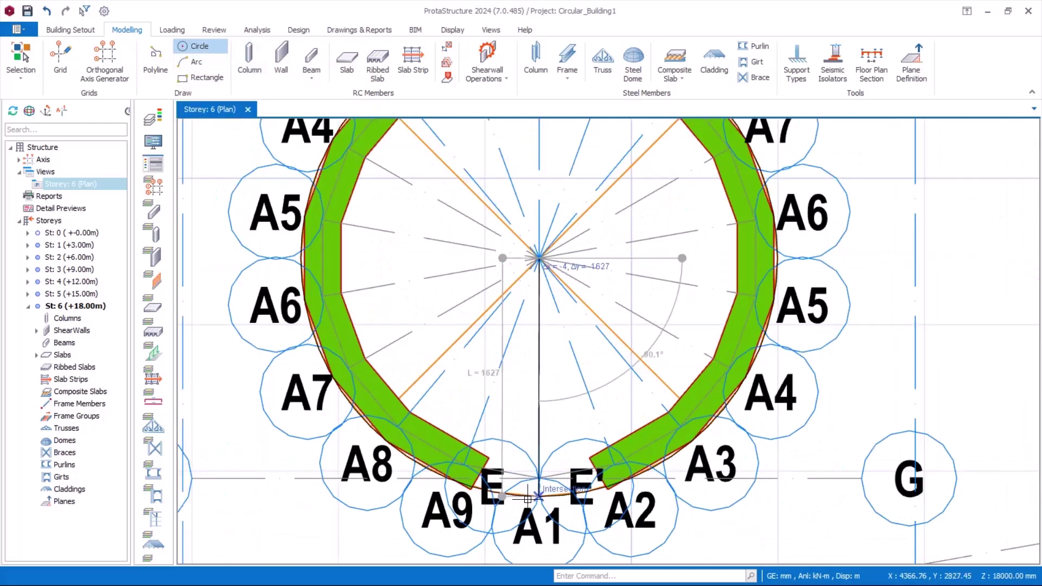
left_click(529, 498)
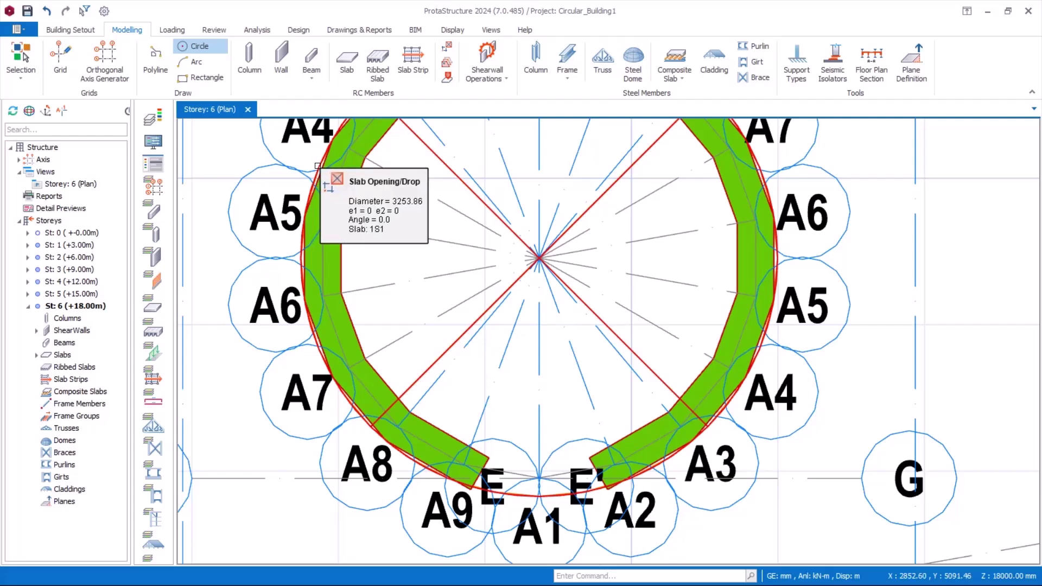
Set up a new slab with 150 mm thickness, a dead load of 2.0 kN/m2 and an imposed load of 3.0 kN/m2
left_click(345, 67)
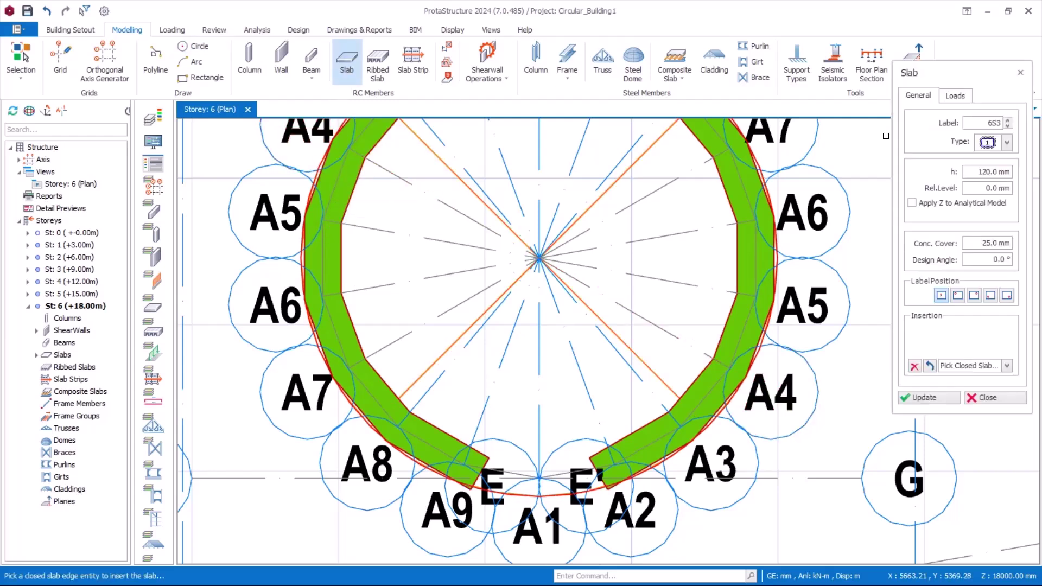
left_click(976, 171)
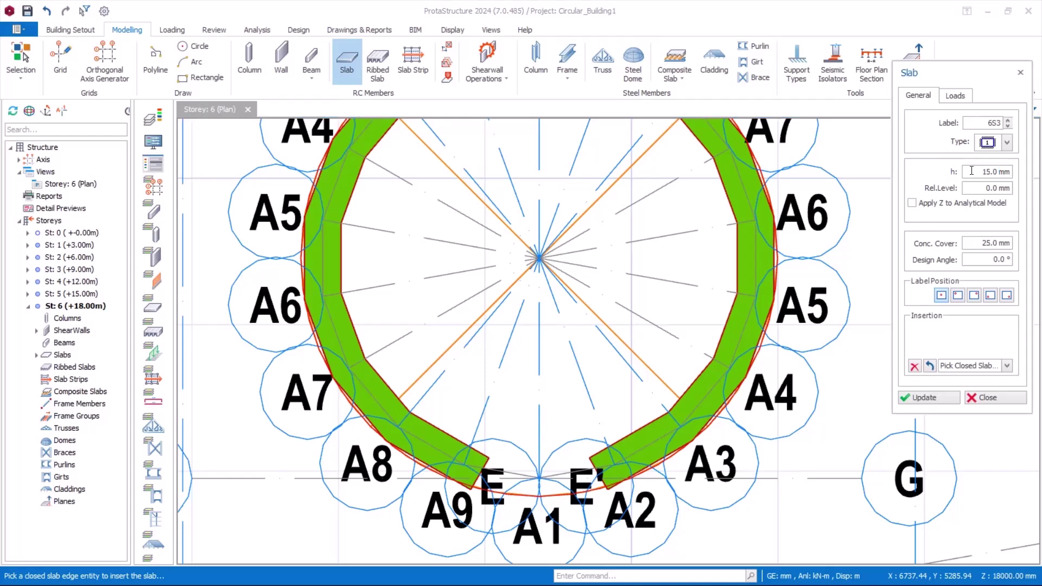
left_click(956, 97)
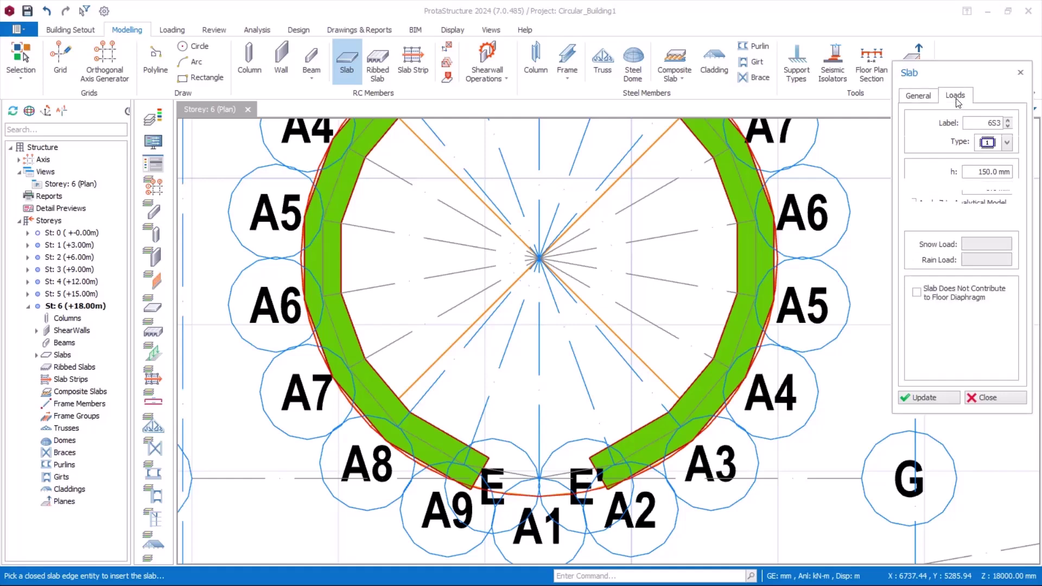
left_click(981, 170)
type("2.0 kN/m2")
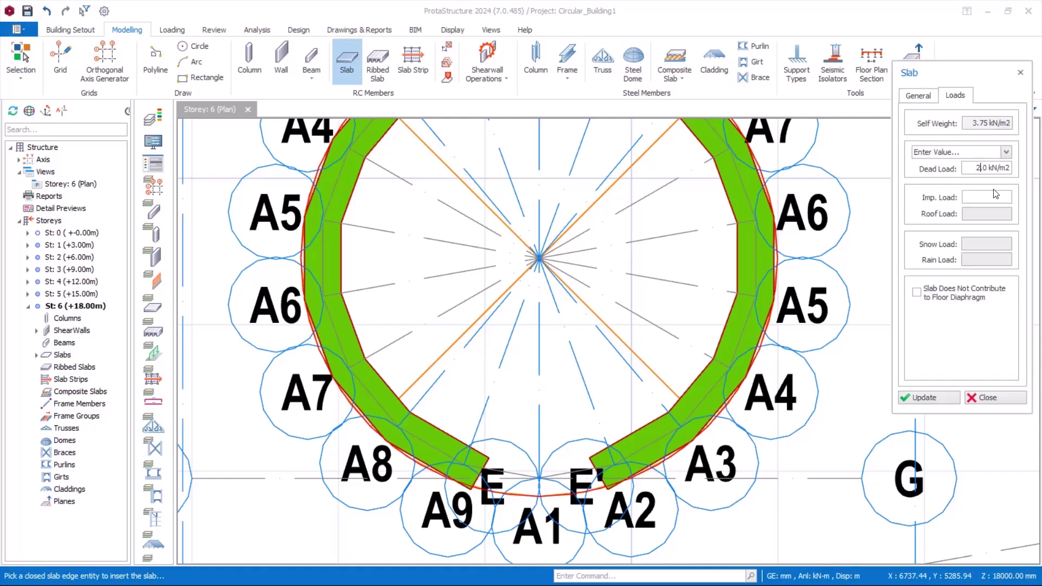
type("3.0 kN/m2")
left_click(919, 97)
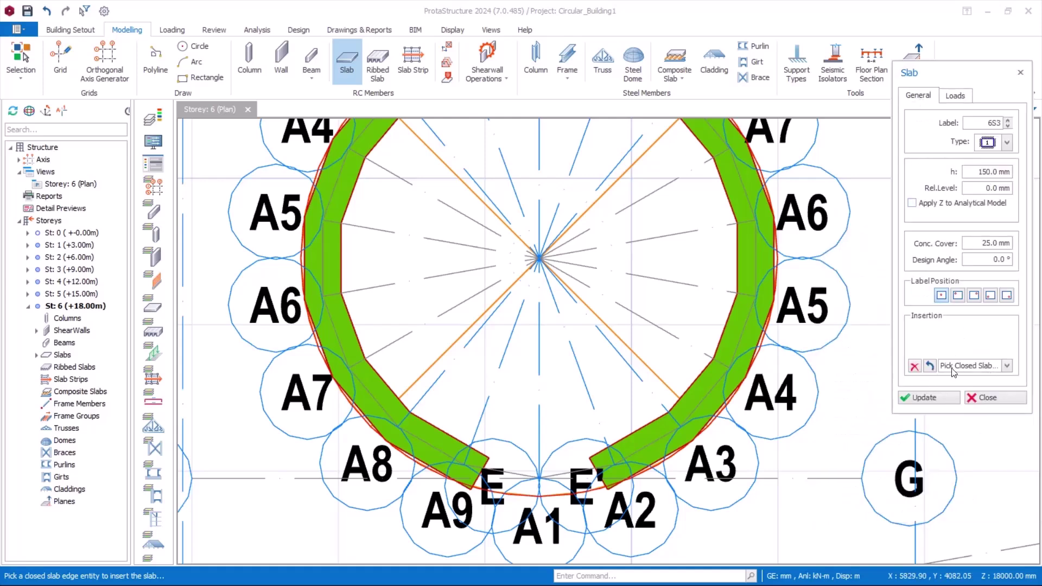
Insert the slab inside the circular wall using the Pick Closed Slab Edge method on the drawn circle
left_click(1003, 368)
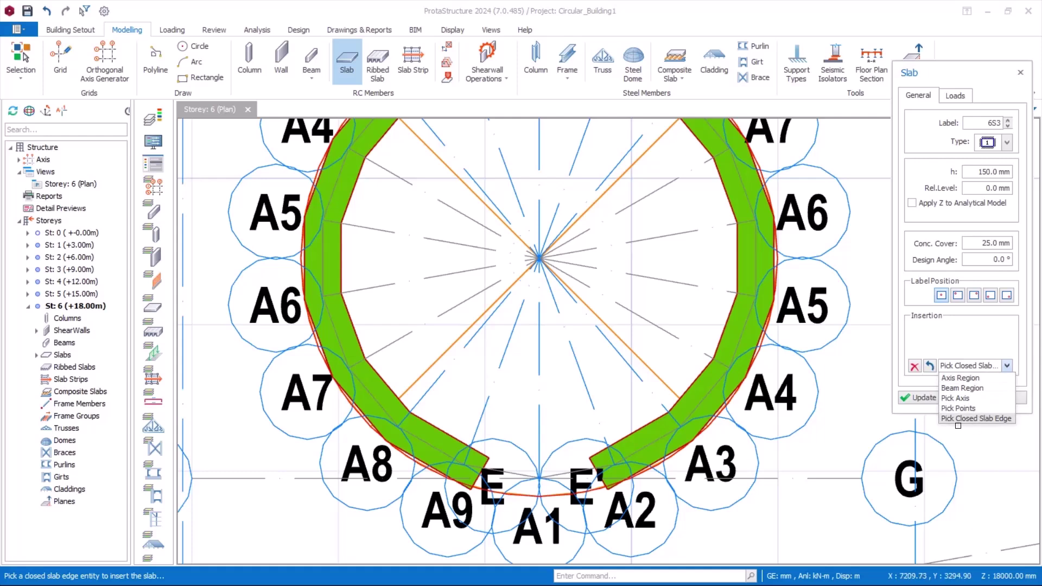
left_click(960, 419)
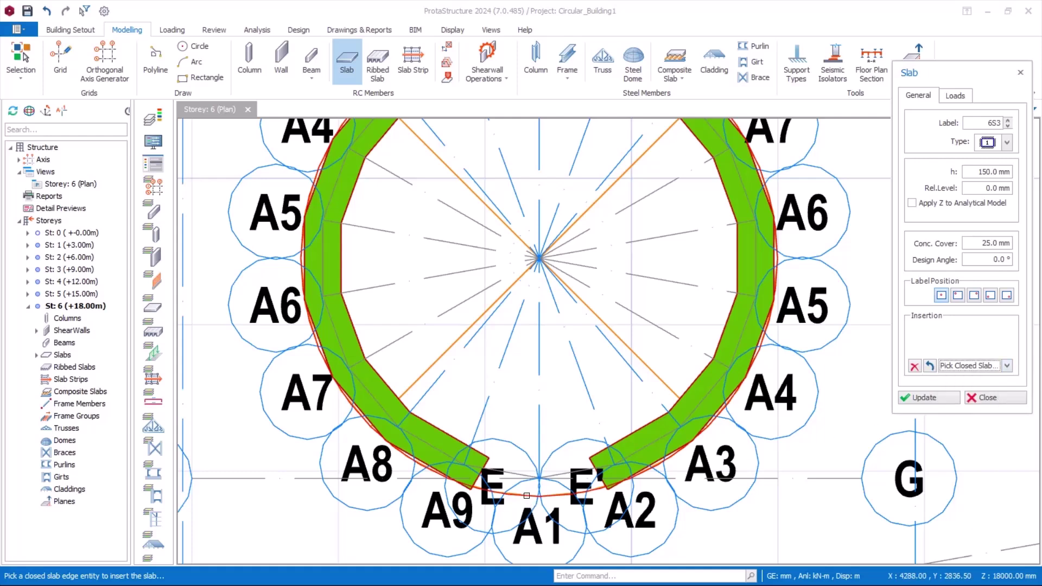
left_click(526, 495)
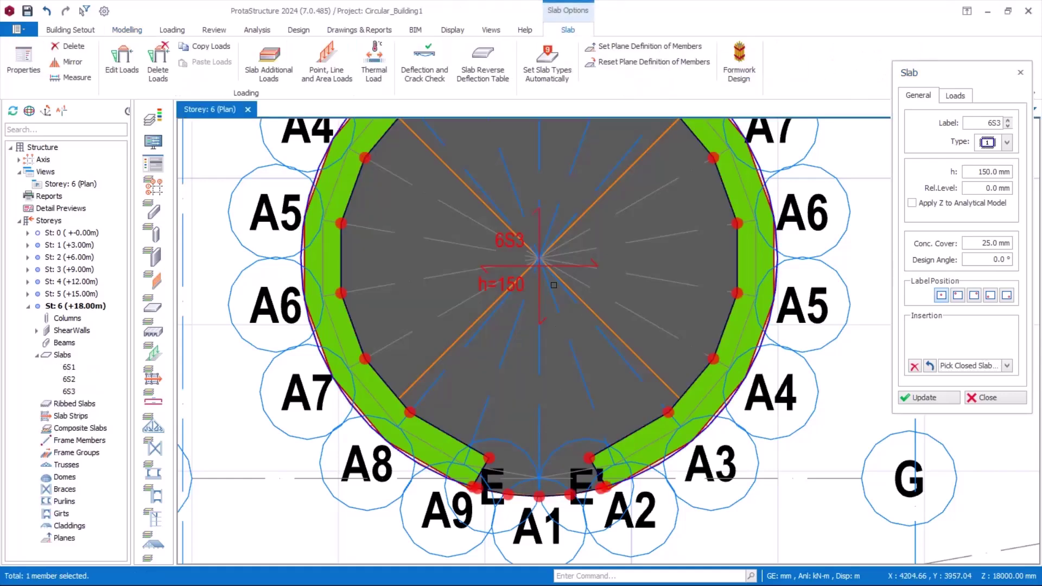
scroll(577, 409, "down", 3)
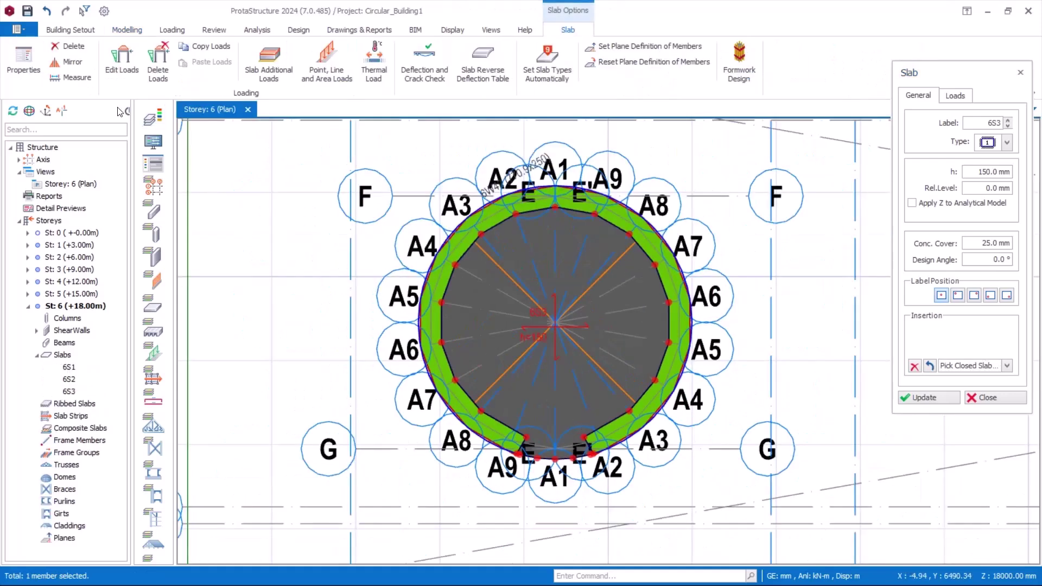
key("Escape")
Change the Storey 6 view to 3D and examine the new slab capping the circular wall and the whole building
right_click(74, 184)
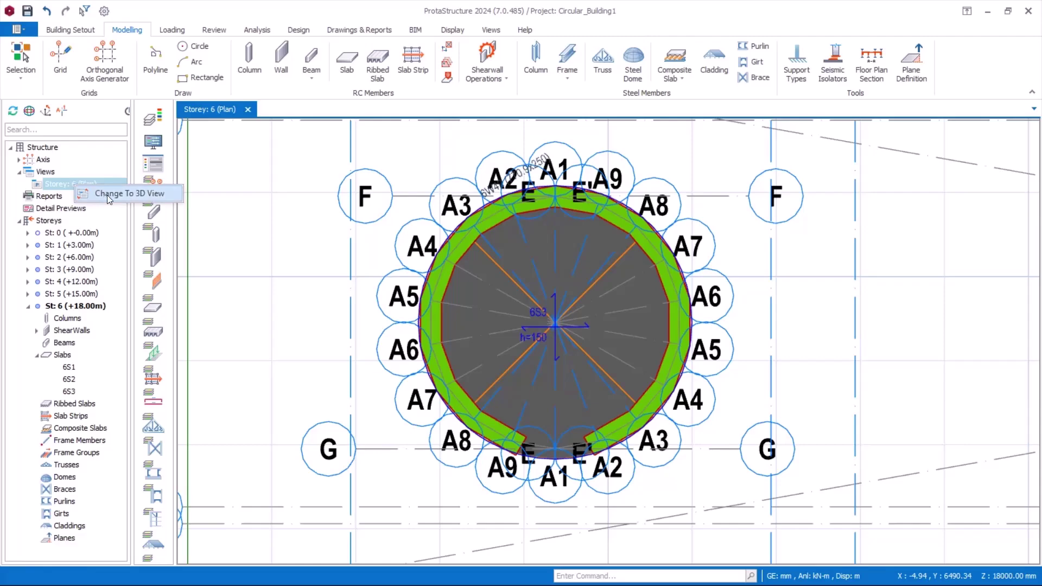
left_click(109, 195)
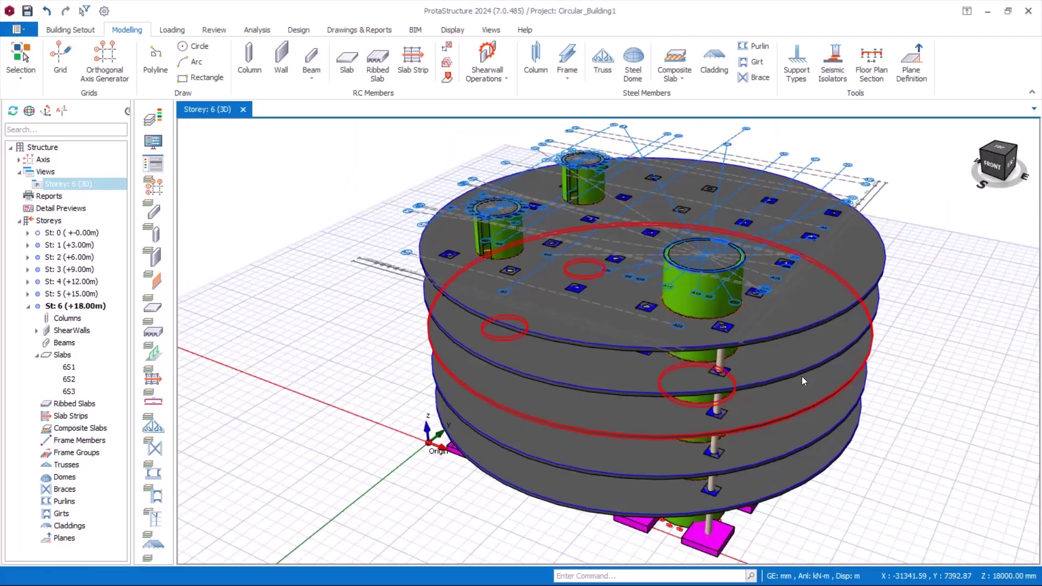
middle_click_drag(802, 380, 435, 262)
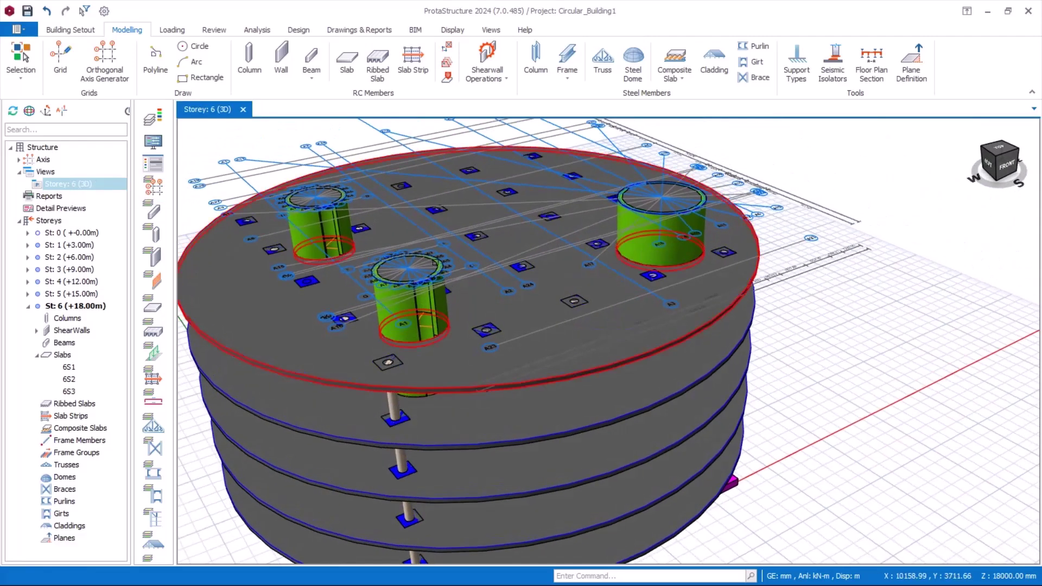
scroll(418, 280, "up", 3)
mouse_move(361, 281)
middle_mouse_down()
mouse_move(430, 326)
mouse_move(427, 298)
mouse_move(451, 305)
mouse_move(461, 342)
mouse_move(457, 405)
mouse_move(535, 378)
mouse_move(495, 372)
mouse_move(530, 379)
mouse_move(523, 286)
mouse_move(662, 436)
mouse_move(540, 437)
mouse_move(613, 428)
mouse_move(550, 439)
middle_mouse_up()
scroll(471, 310, "up", 4)
left_click(465, 310)
scroll(457, 405, "down", 5)
scroll(526, 402, "up", 2)
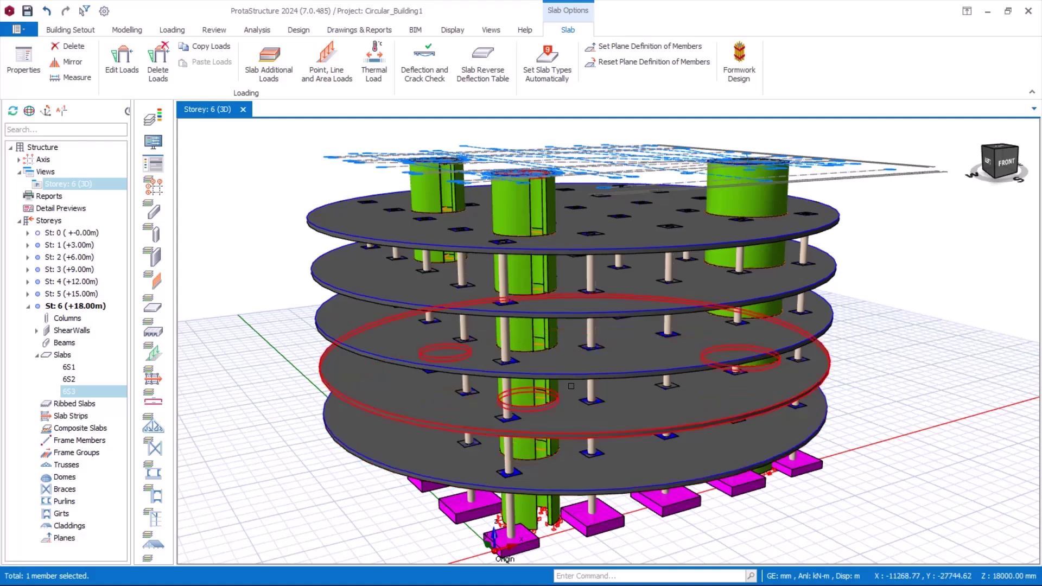
scroll(571, 385, "down", 2)
middle_click_drag(624, 381, 669, 379)
scroll(668, 378, "up", 2)
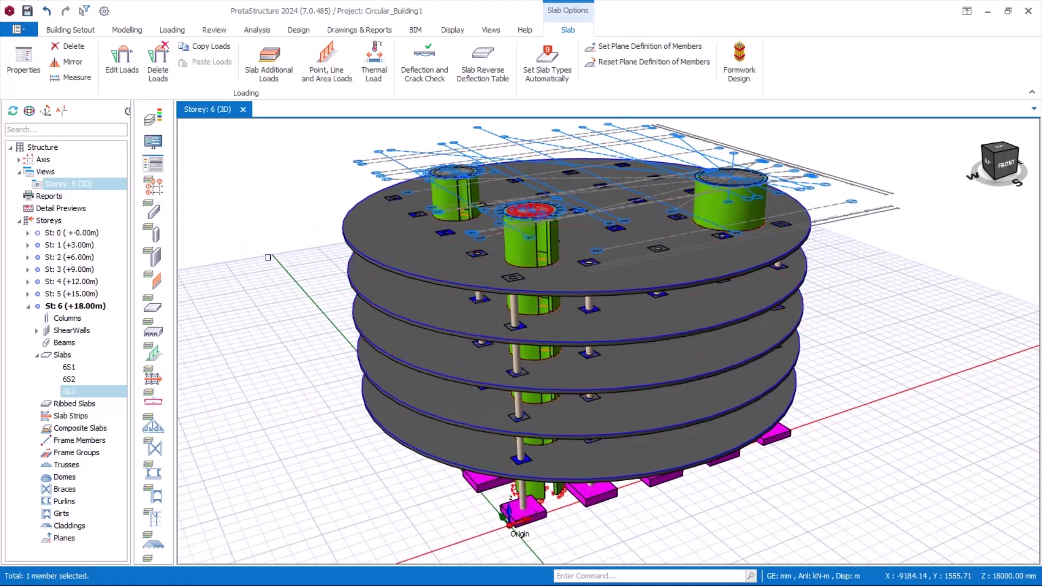
Save the project
left_click(27, 11)
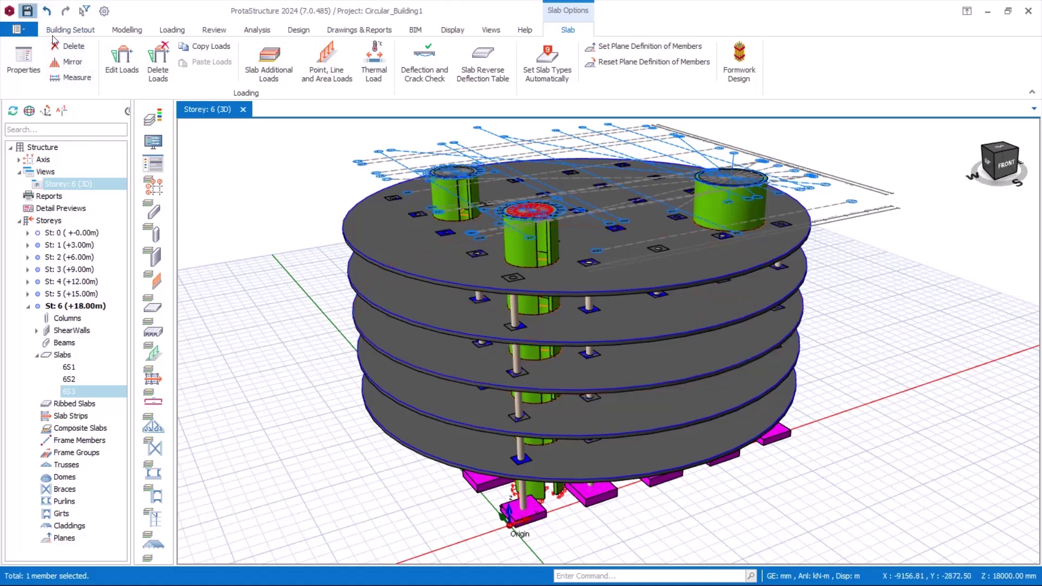
left_click(668, 467)
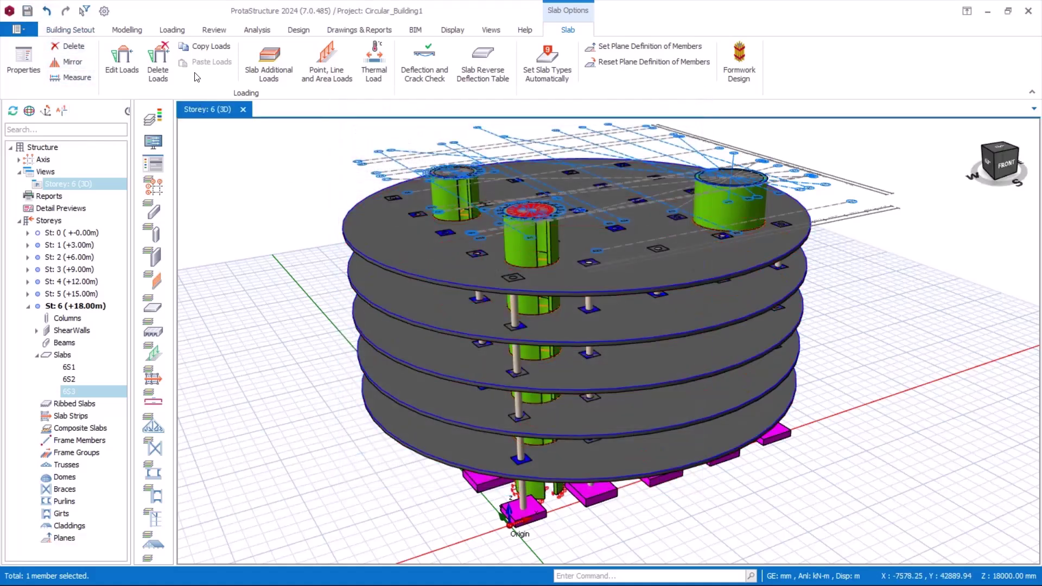
Make Storey 2 (+6.00m) active, inspect its slab loads in the Load Editor and close the editor
left_click(172, 30)
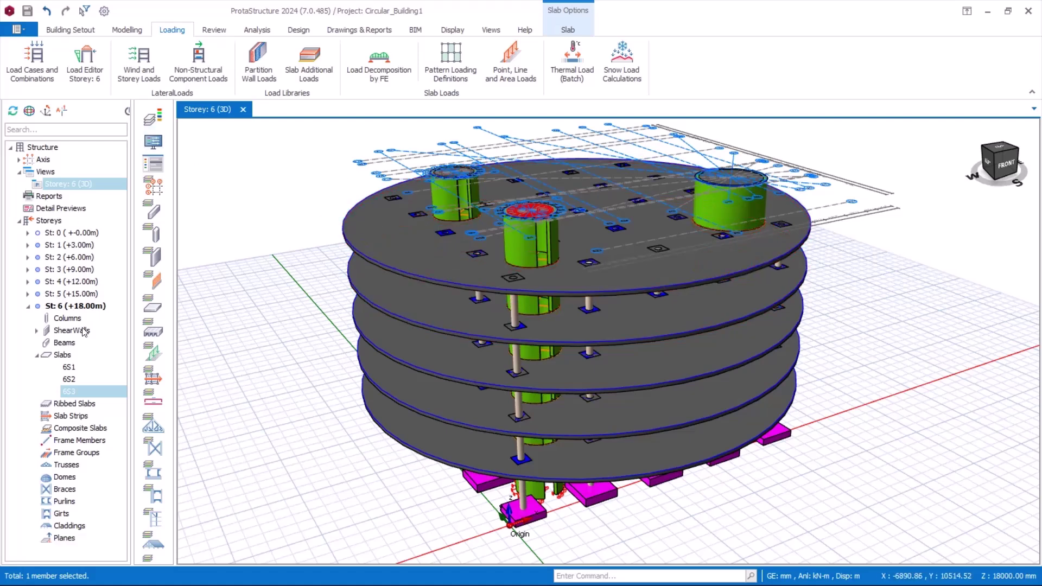
double_click(69, 259)
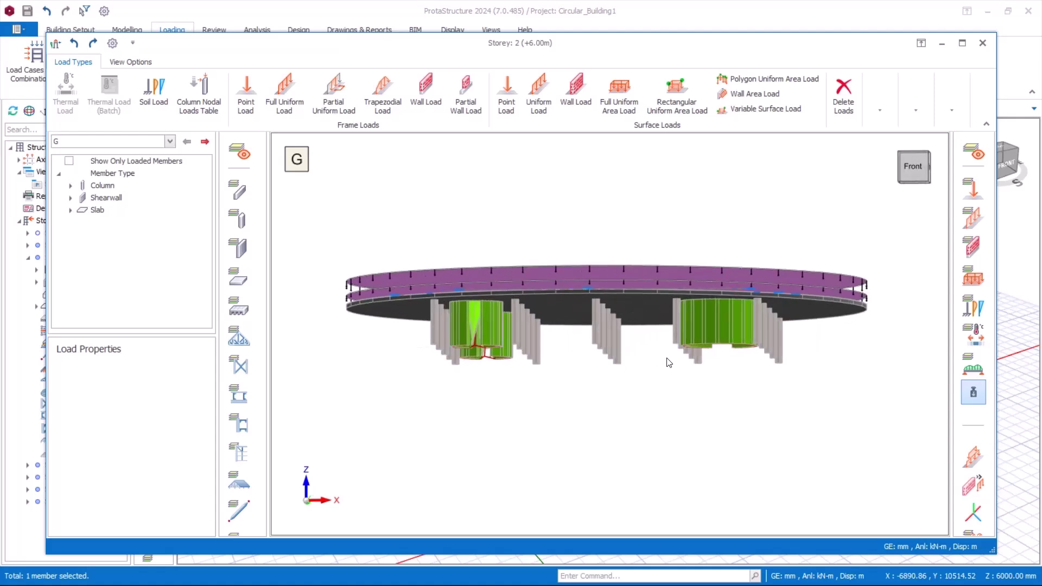
middle_click_drag(669, 362, 676, 389)
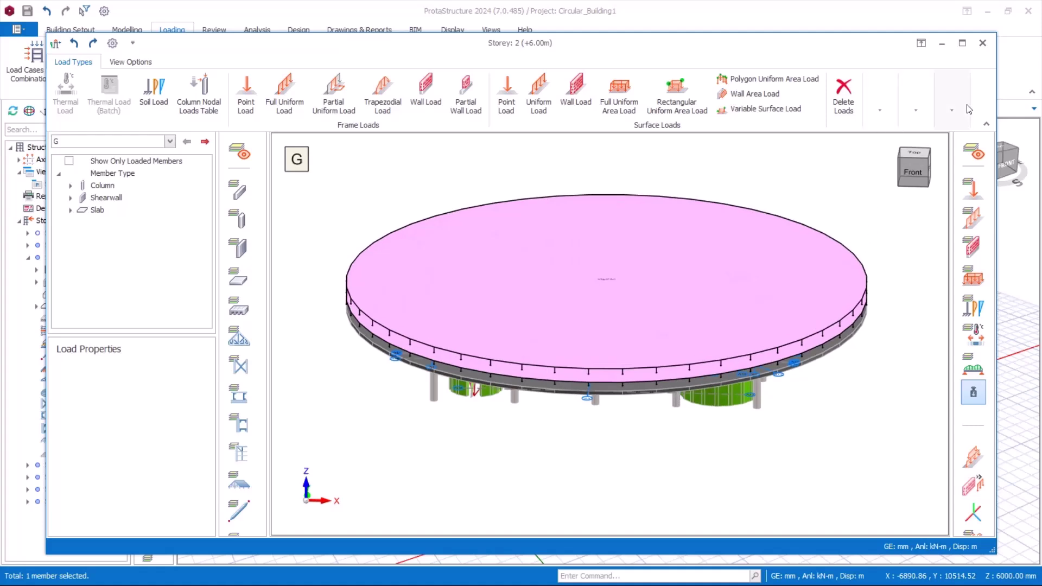
left_click(953, 142)
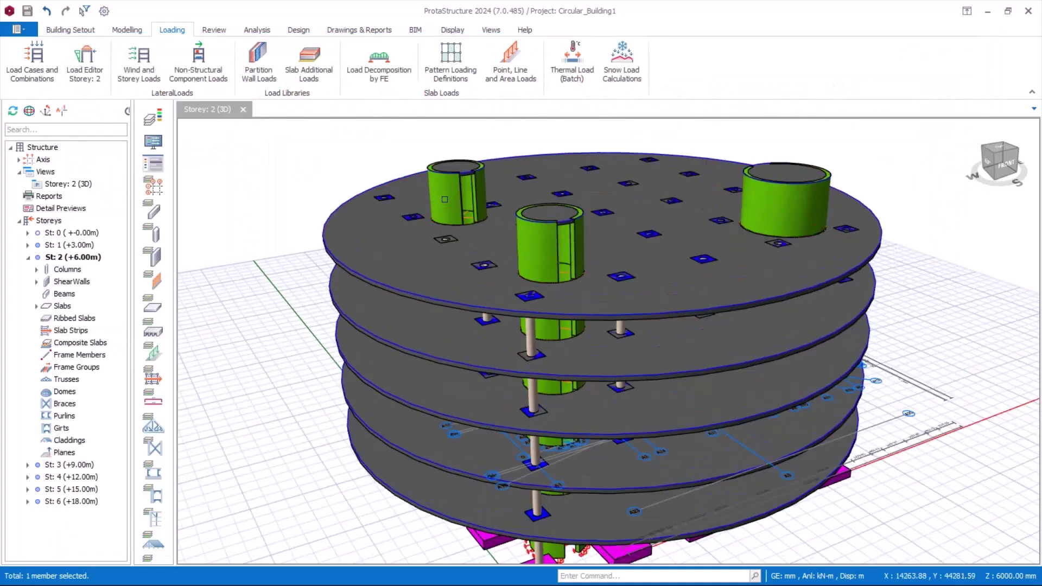
Run the static Building Analysis for the whole structure, acknowledge the storey drift message and close the analysis dialog
left_click(258, 30)
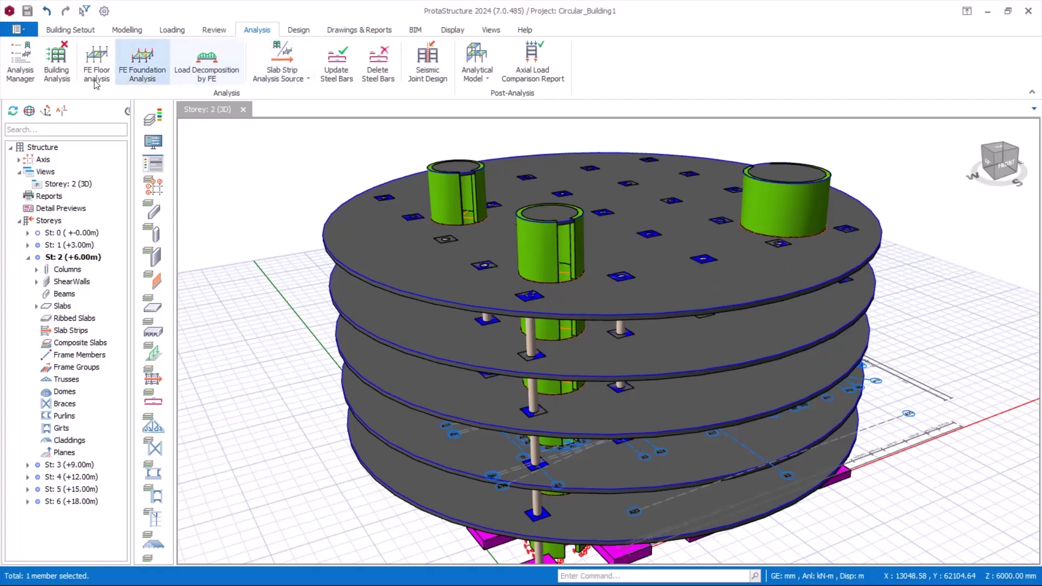
left_click(57, 63)
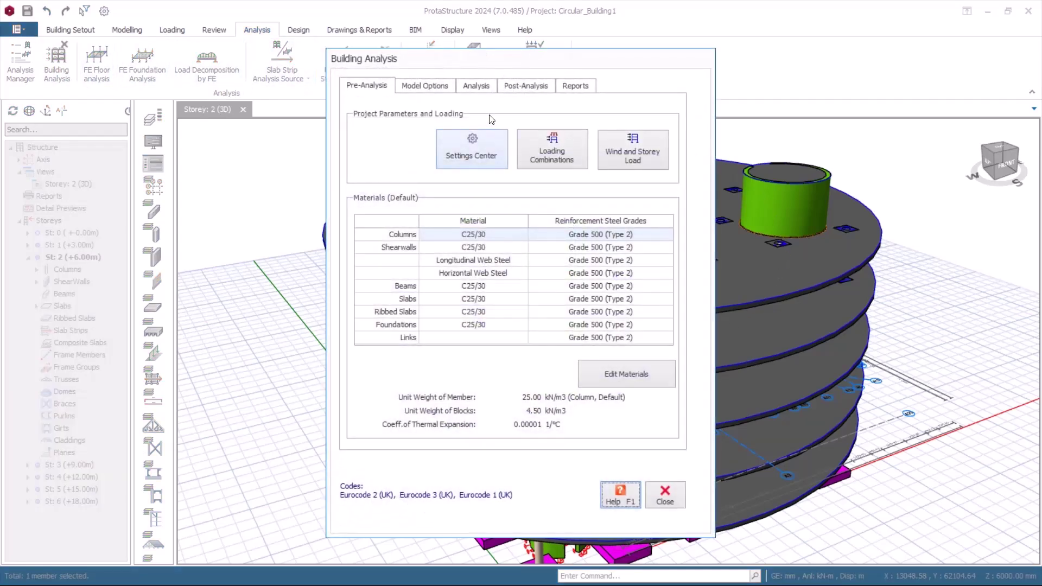
left_click(475, 85)
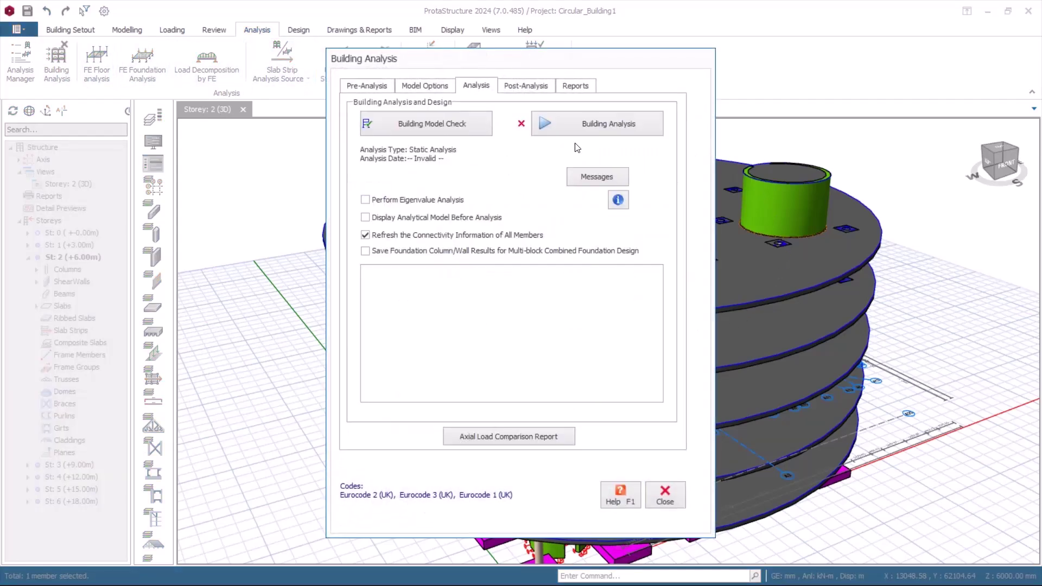
left_click(601, 123)
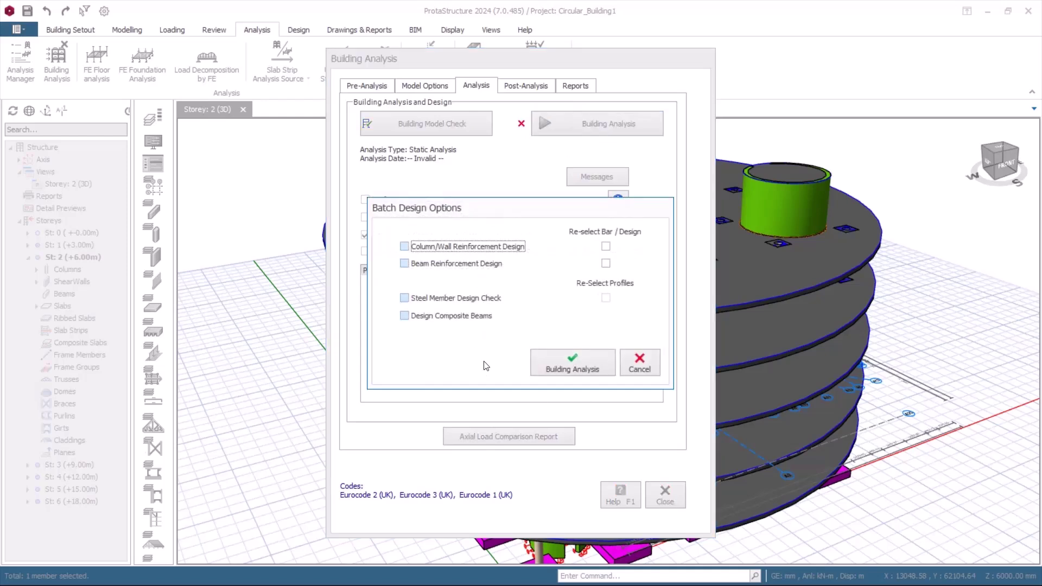
left_click(570, 365)
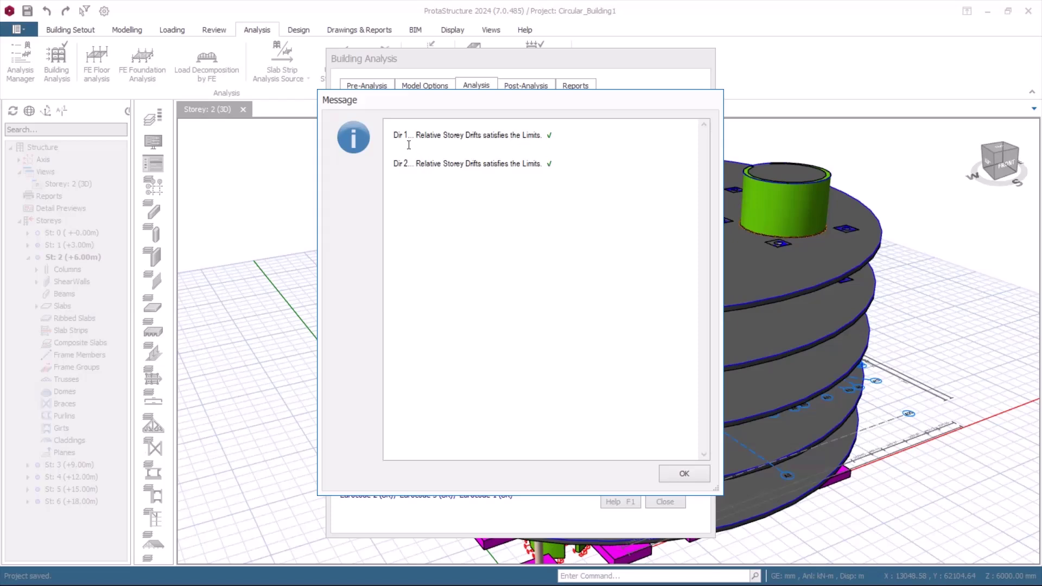
left_click(683, 474)
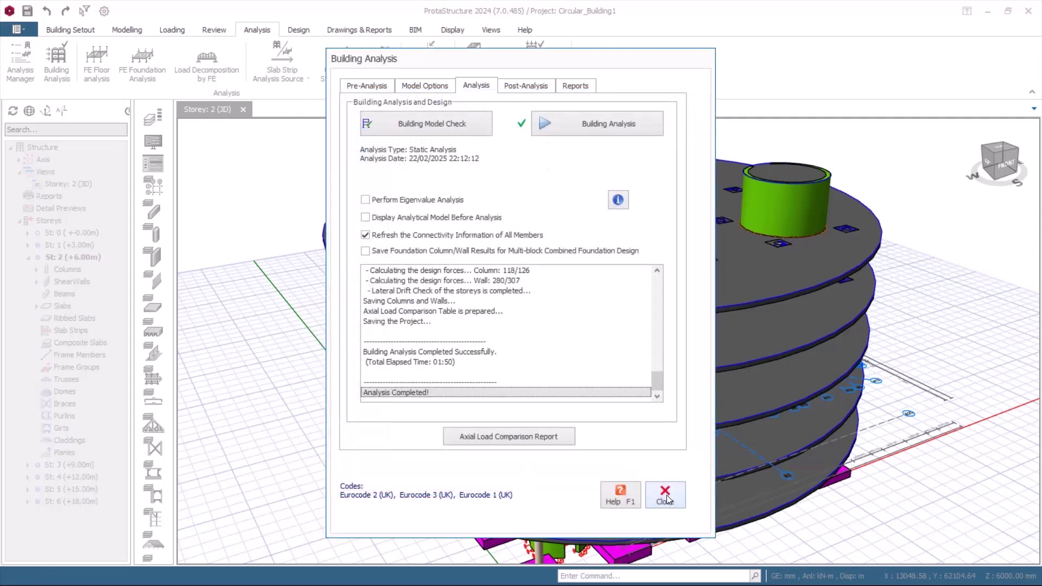
left_click(666, 496)
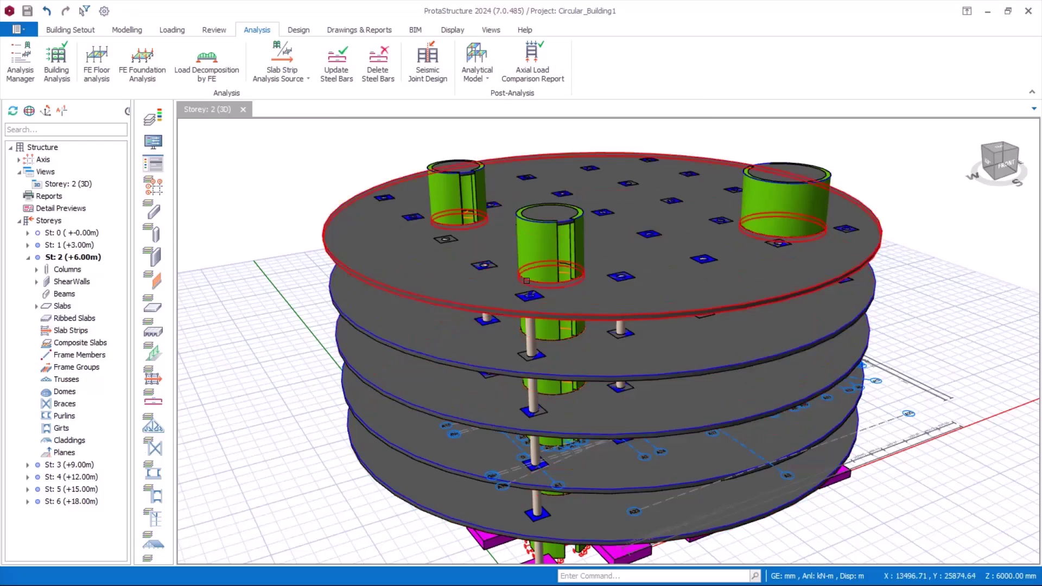
Select the Storey 1 segment of the circular shear wall with the side gap and open its section design
mouse_move(526, 280)
middle_mouse_down()
mouse_move(545, 320)
mouse_move(596, 279)
mouse_move(467, 275)
mouse_move(537, 303)
middle_mouse_up()
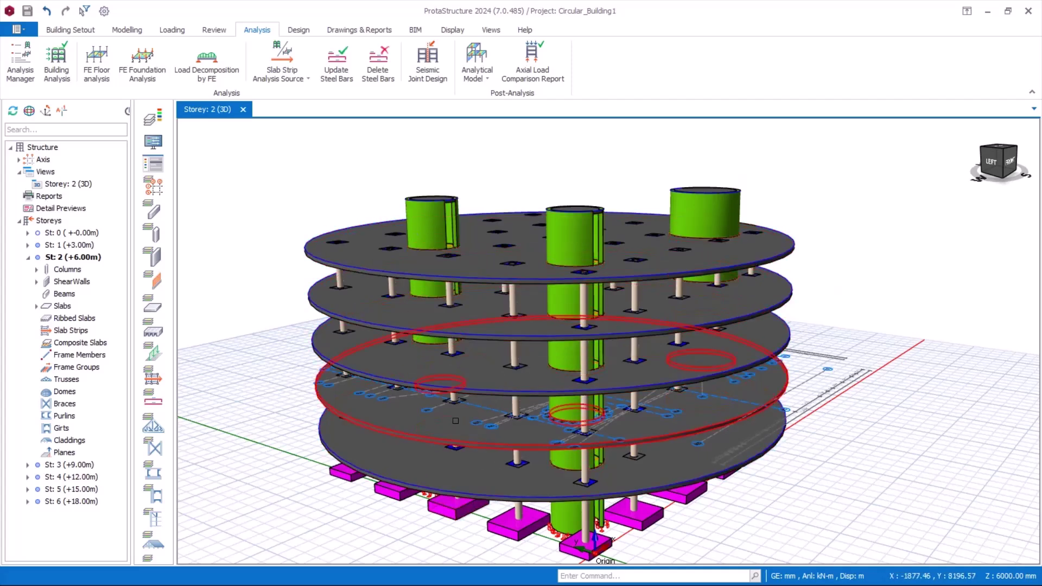
mouse_move(456, 420)
middle_mouse_down()
mouse_move(608, 516)
mouse_move(559, 491)
mouse_move(559, 504)
middle_mouse_up()
left_click(433, 499)
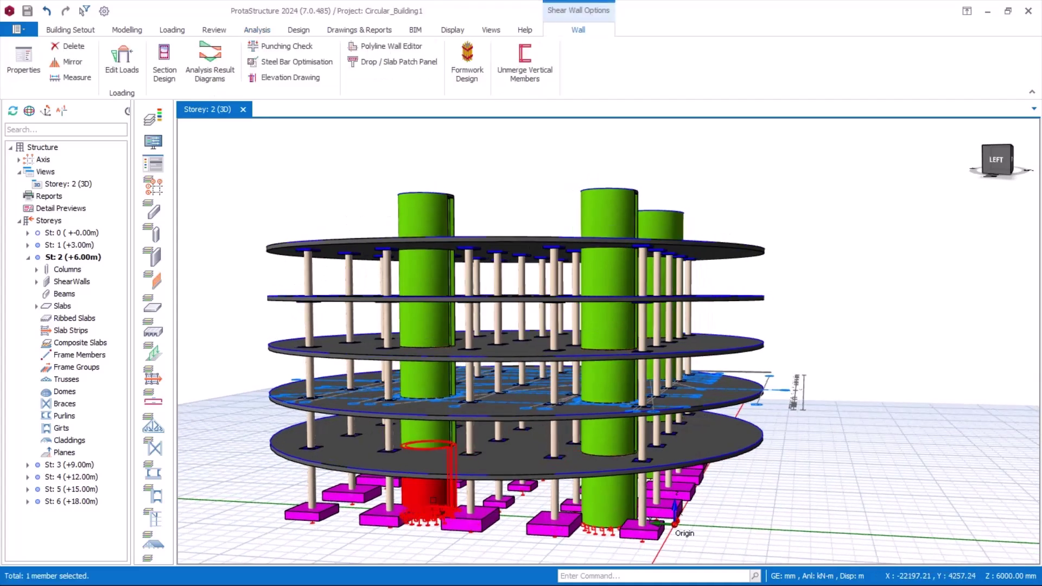
mouse_move(433, 499)
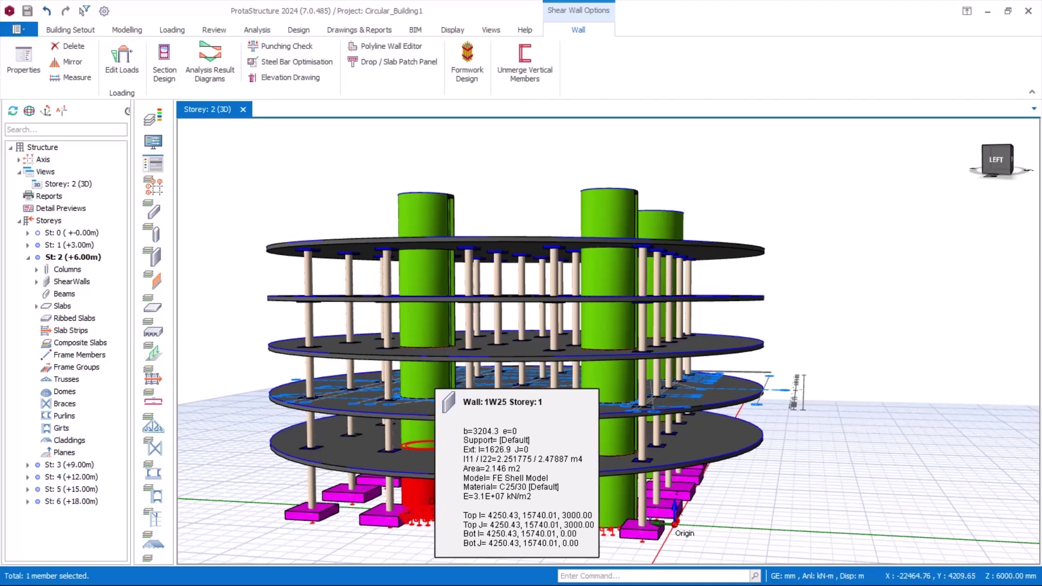
left_click(164, 70)
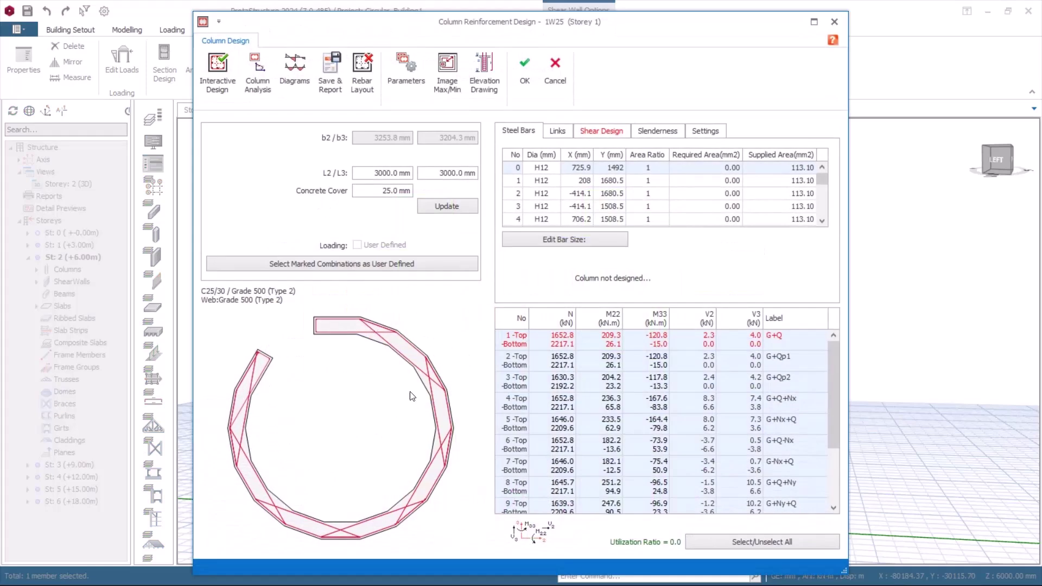
Run the interactive reinforcement design for the circular wall, accept the design results and close the reinforcement design with its changes kept
left_click(218, 73)
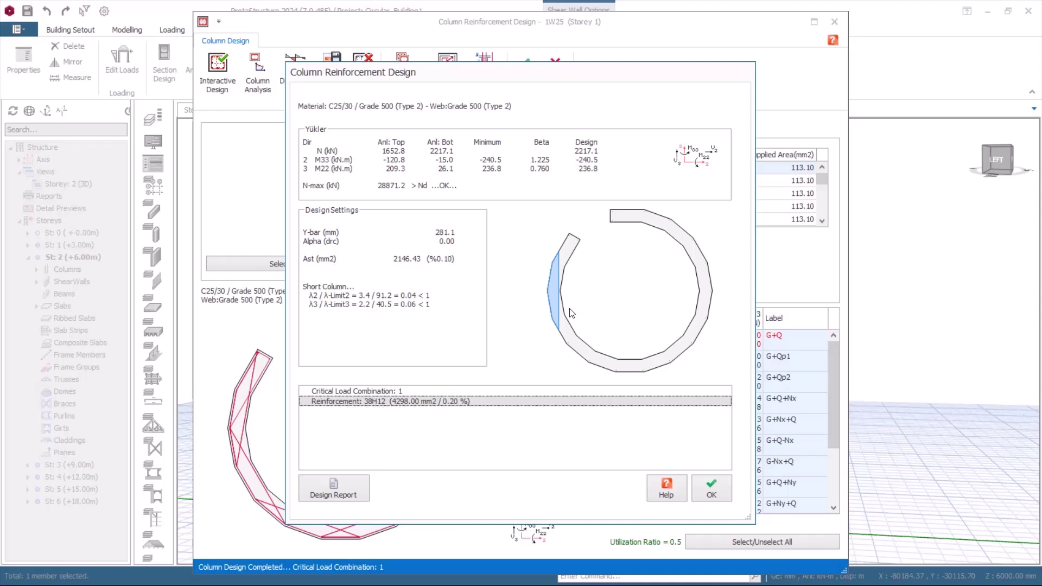
left_click(709, 490)
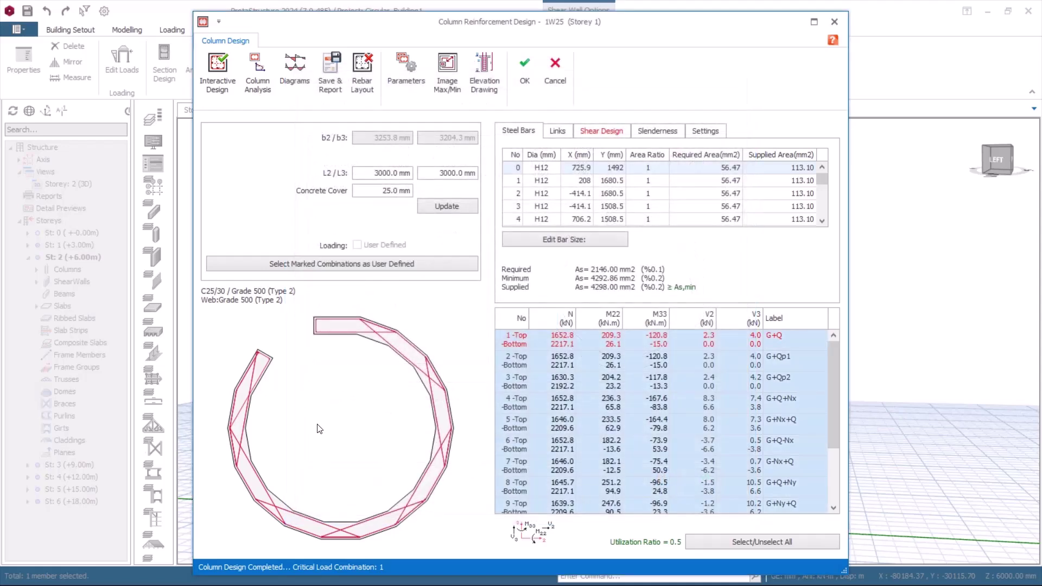
left_click(342, 264)
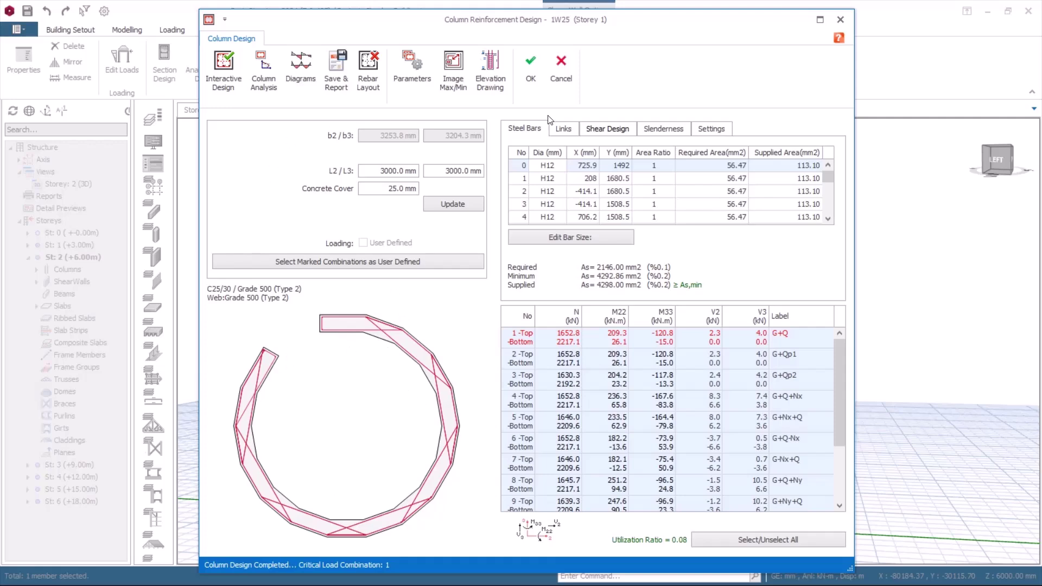
left_click(532, 70)
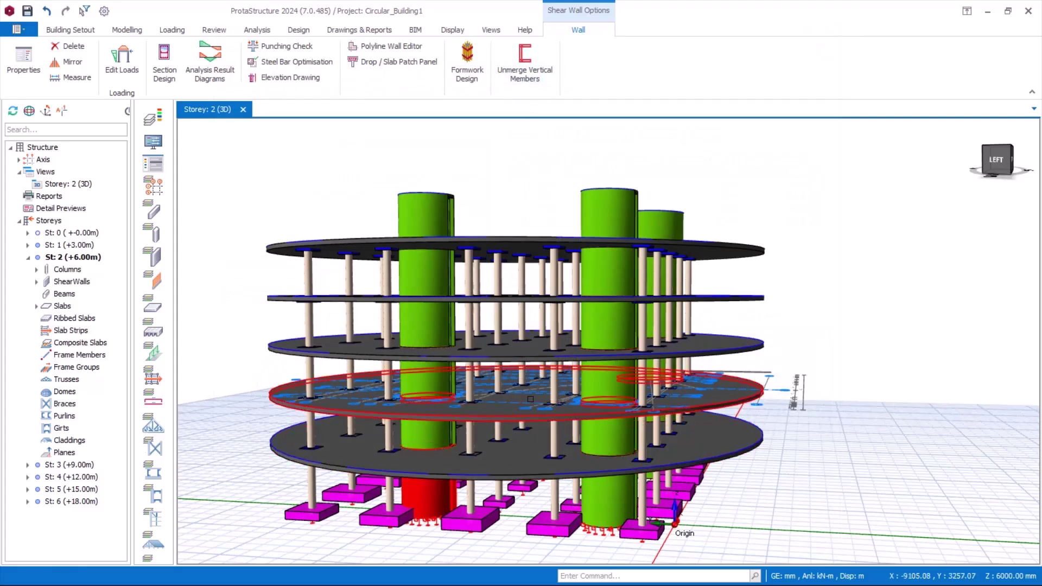
Clear the wall selection and examine the complete building in 3D, including its circular walls, slabs, columns and footings
middle_click_drag(457, 509, 455, 396)
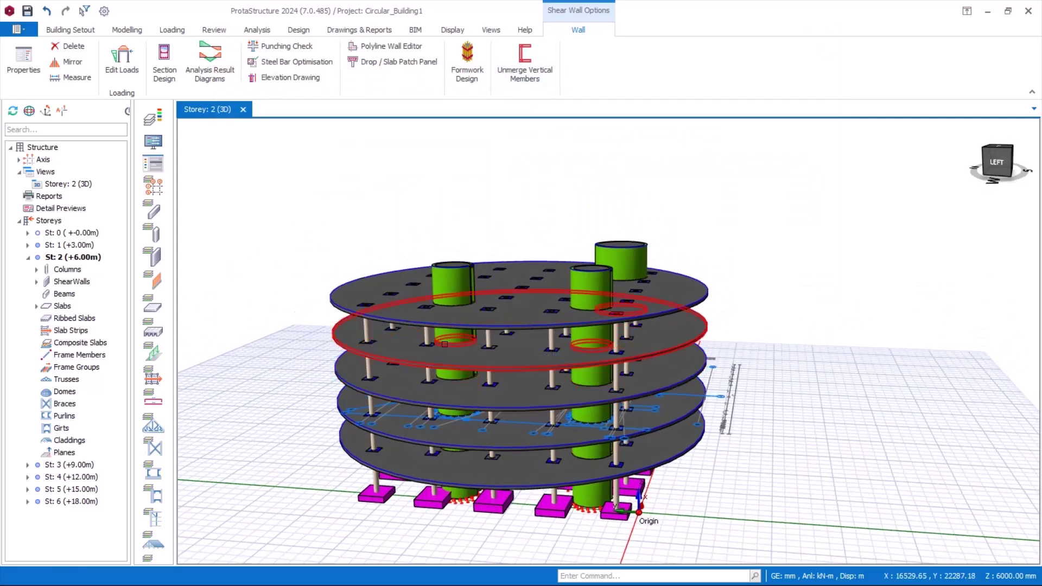
scroll(517, 508, "up", 2)
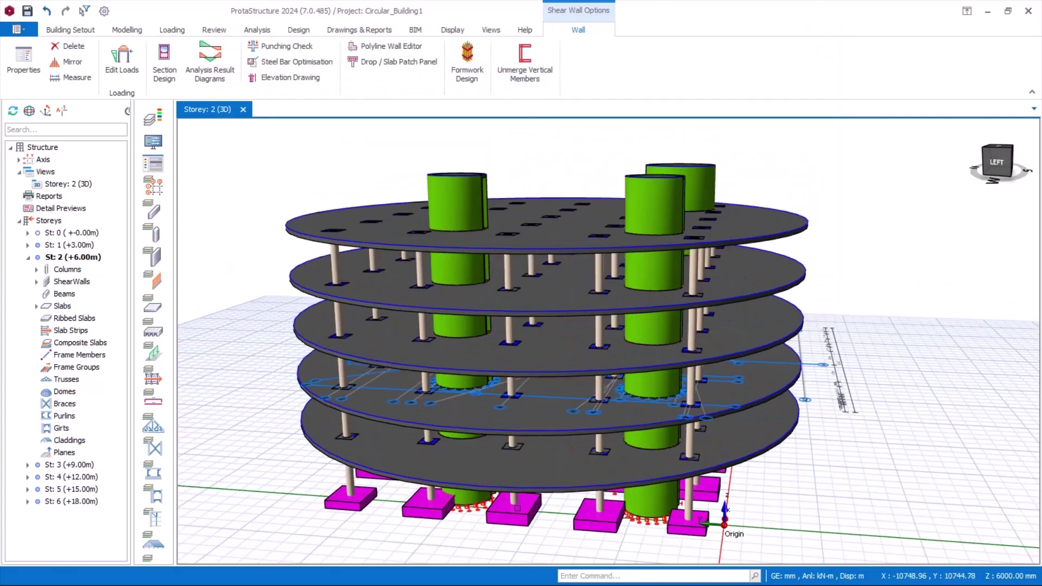
scroll(445, 532, "up", 3)
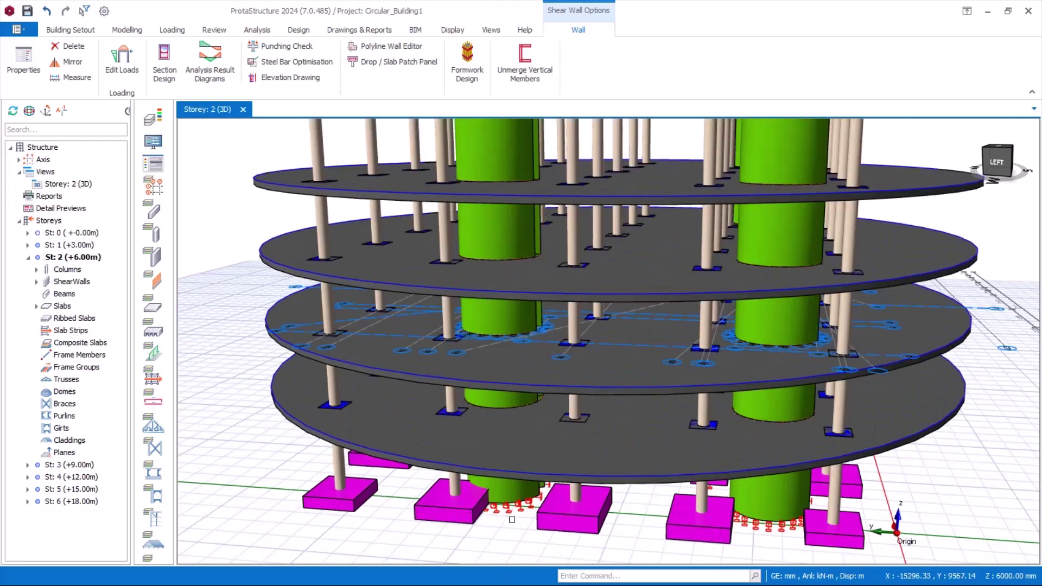
scroll(512, 392, "down", 2)
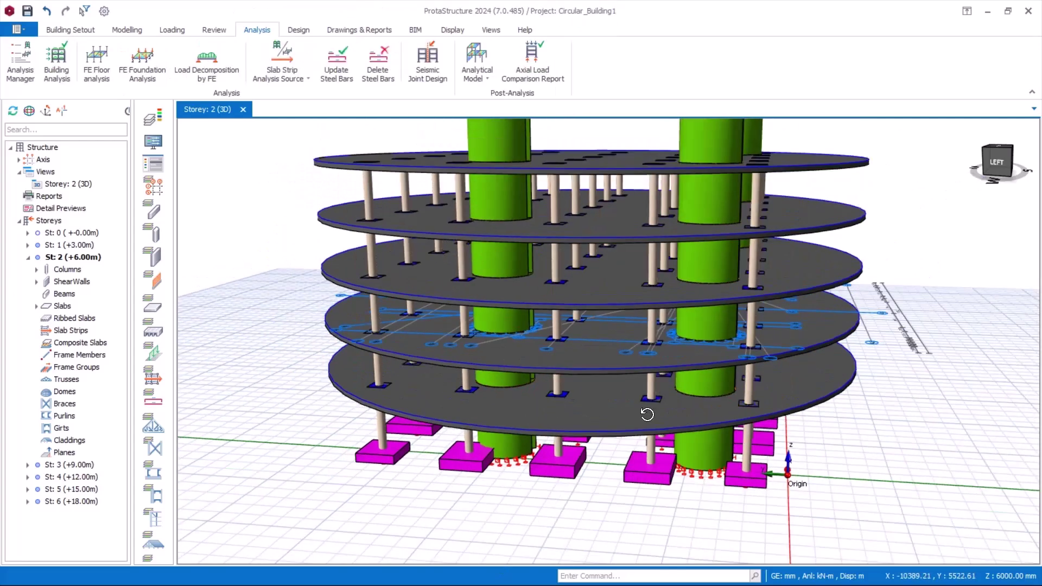
mouse_move(647, 414)
middle_mouse_down()
mouse_move(662, 421)
mouse_move(642, 409)
mouse_move(621, 424)
mouse_move(558, 411)
mouse_move(543, 434)
middle_mouse_up()
scroll(519, 442, "down", 3)
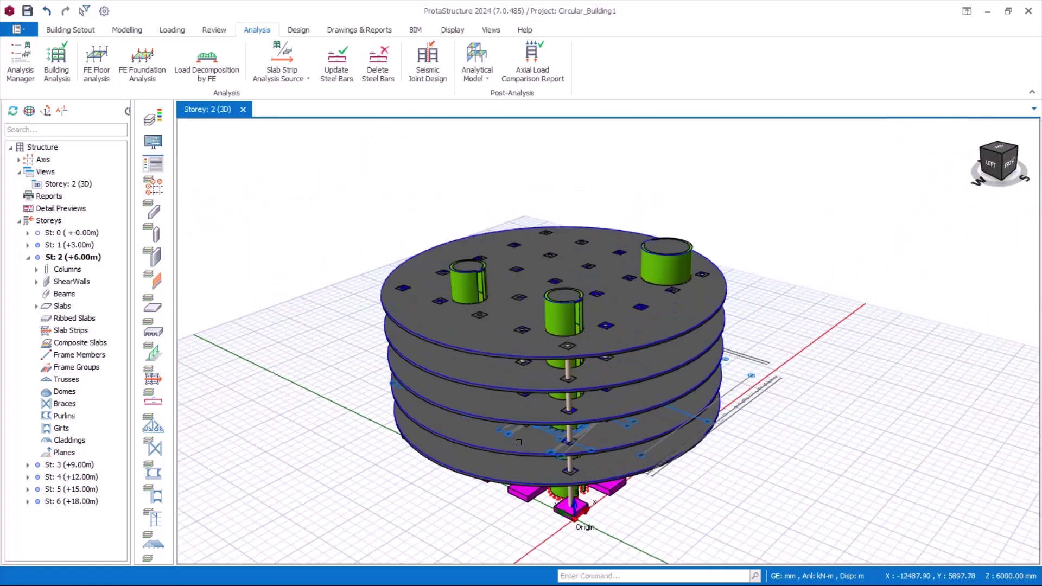
scroll(564, 418, "up", 5)
scroll(564, 356, "down", 2)
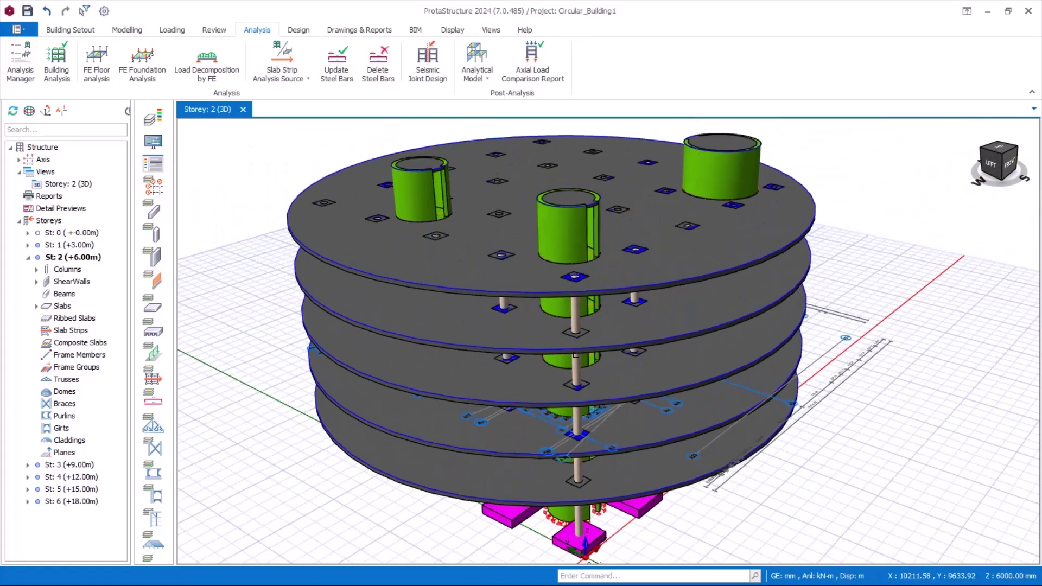
middle_click_drag(504, 462, 542, 424)
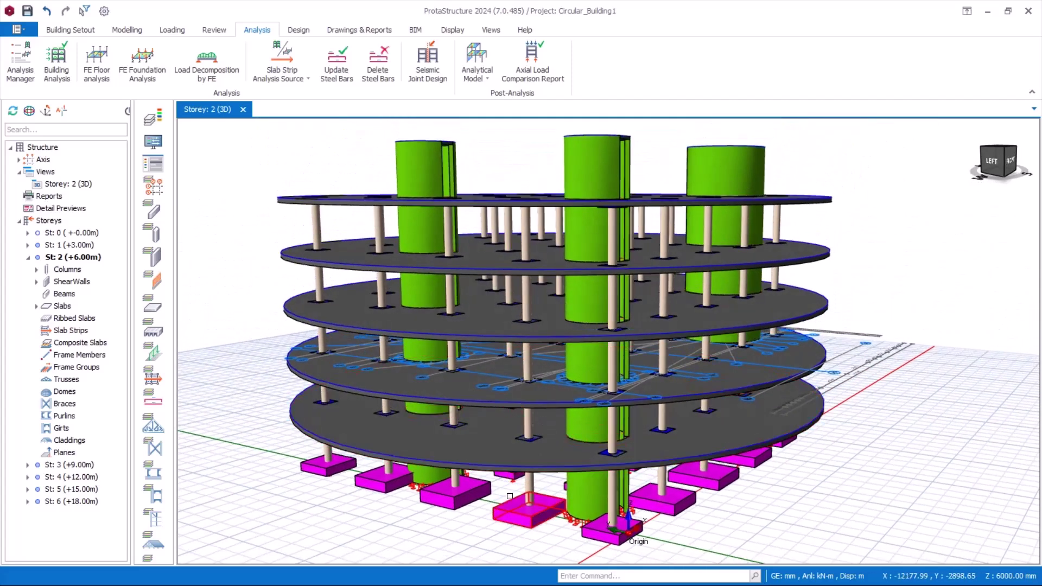
scroll(559, 518, "down", 1)
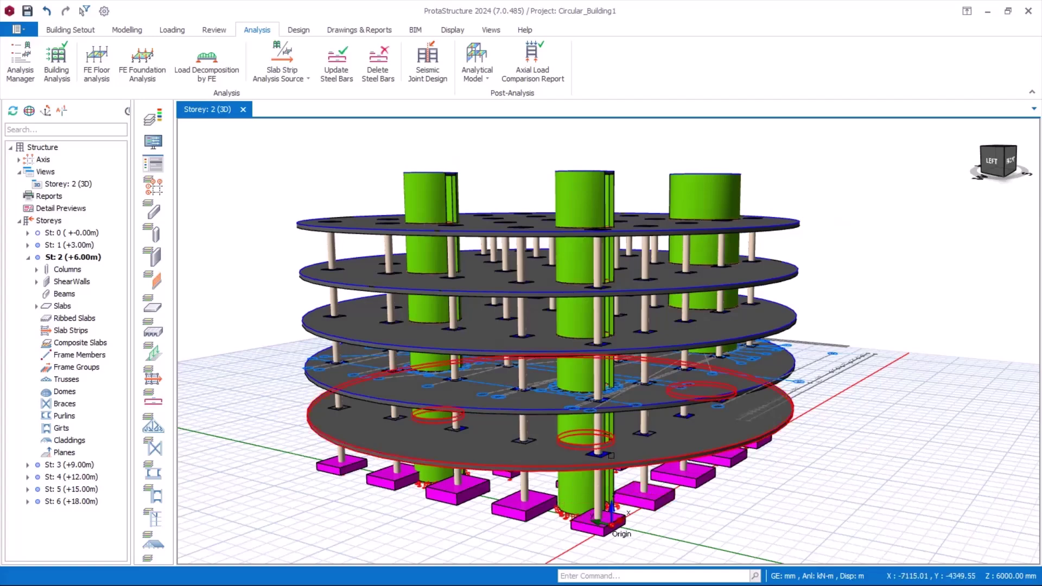
middle_click_drag(611, 455, 618, 403)
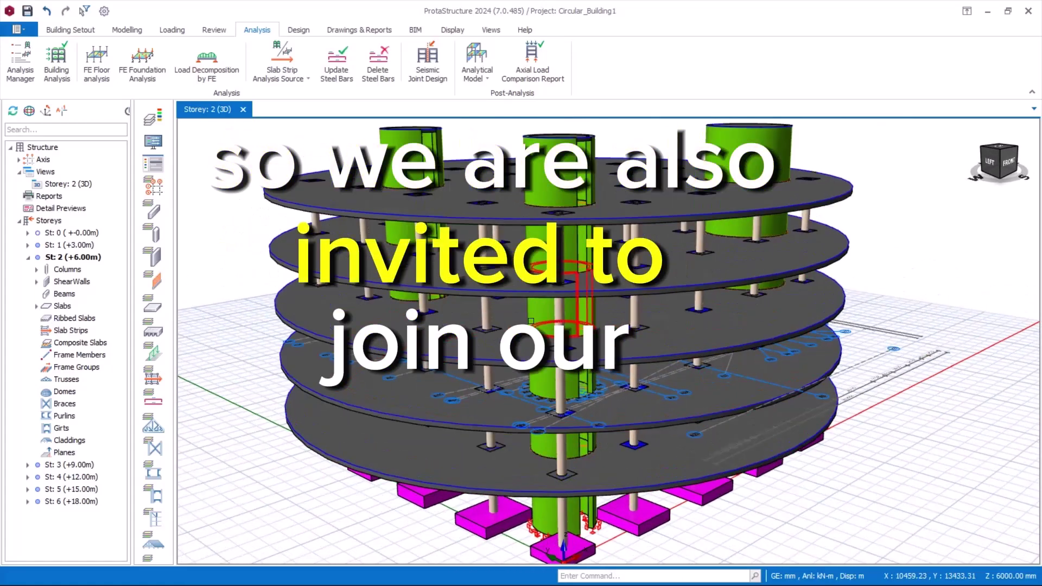
middle_click_drag(660, 312, 569, 415)
scroll(626, 392, "down", 5)
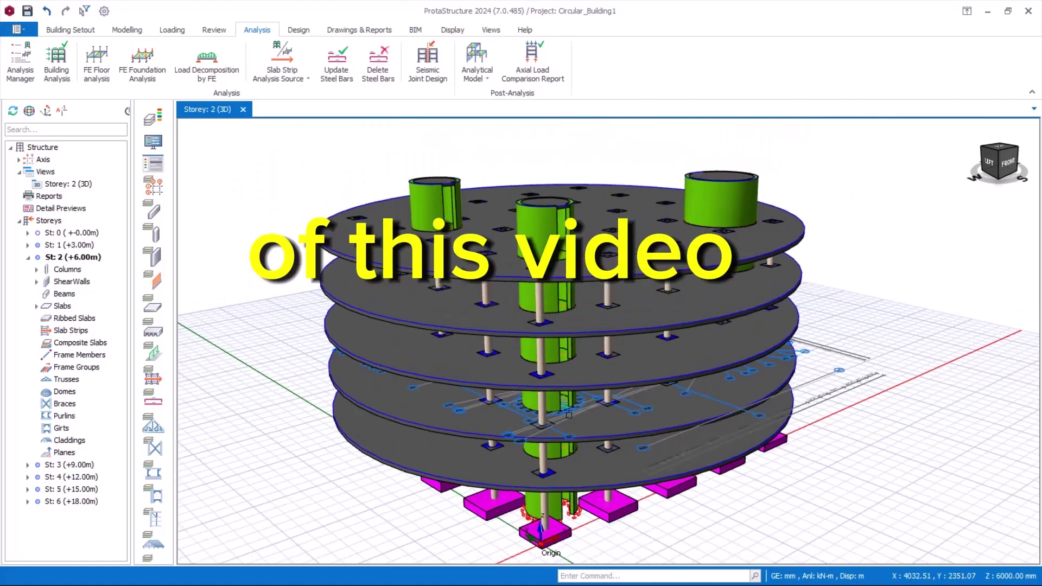
scroll(615, 389, "up", 3)
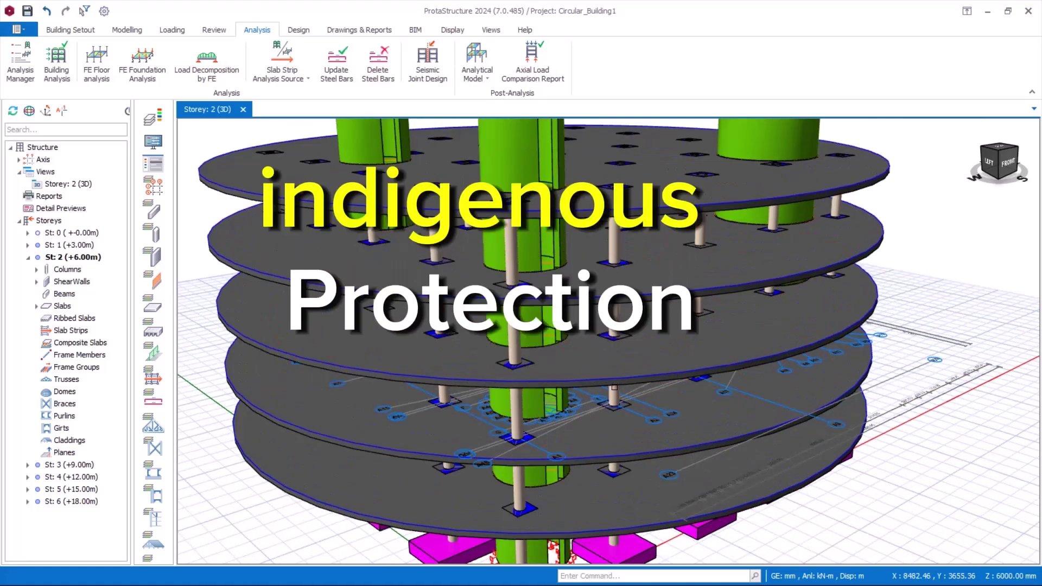
scroll(614, 387, "down", 3)
middle_click_drag(614, 387, 656, 403)
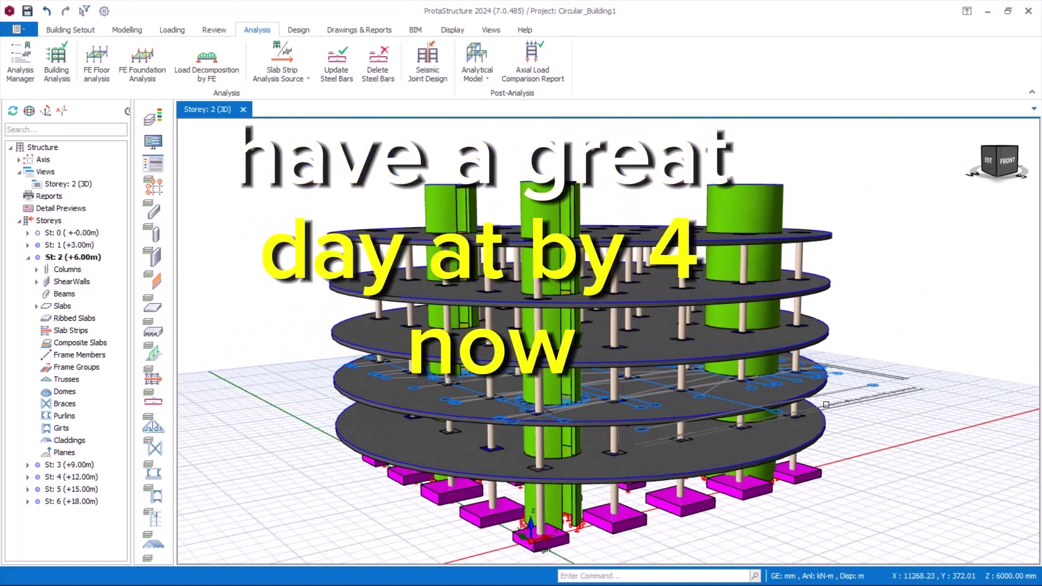